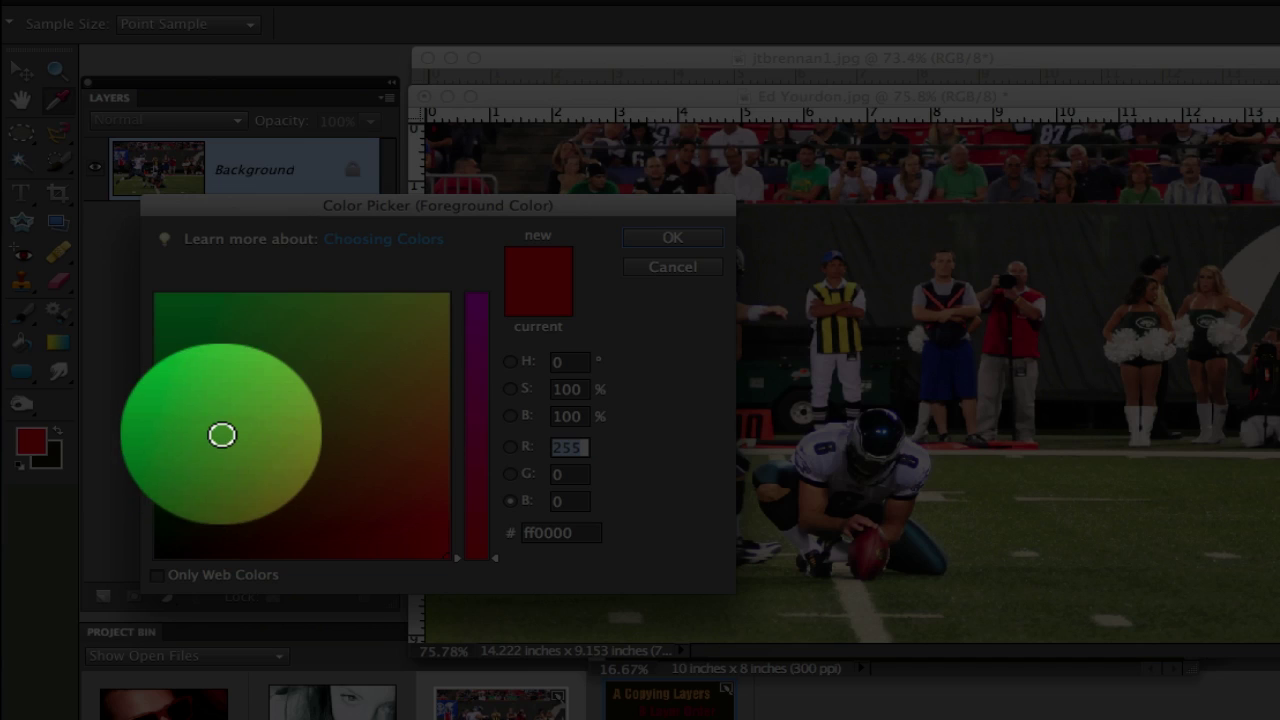
- Set the foreground color to magenta, hex ff00f9
left_click(478, 298)
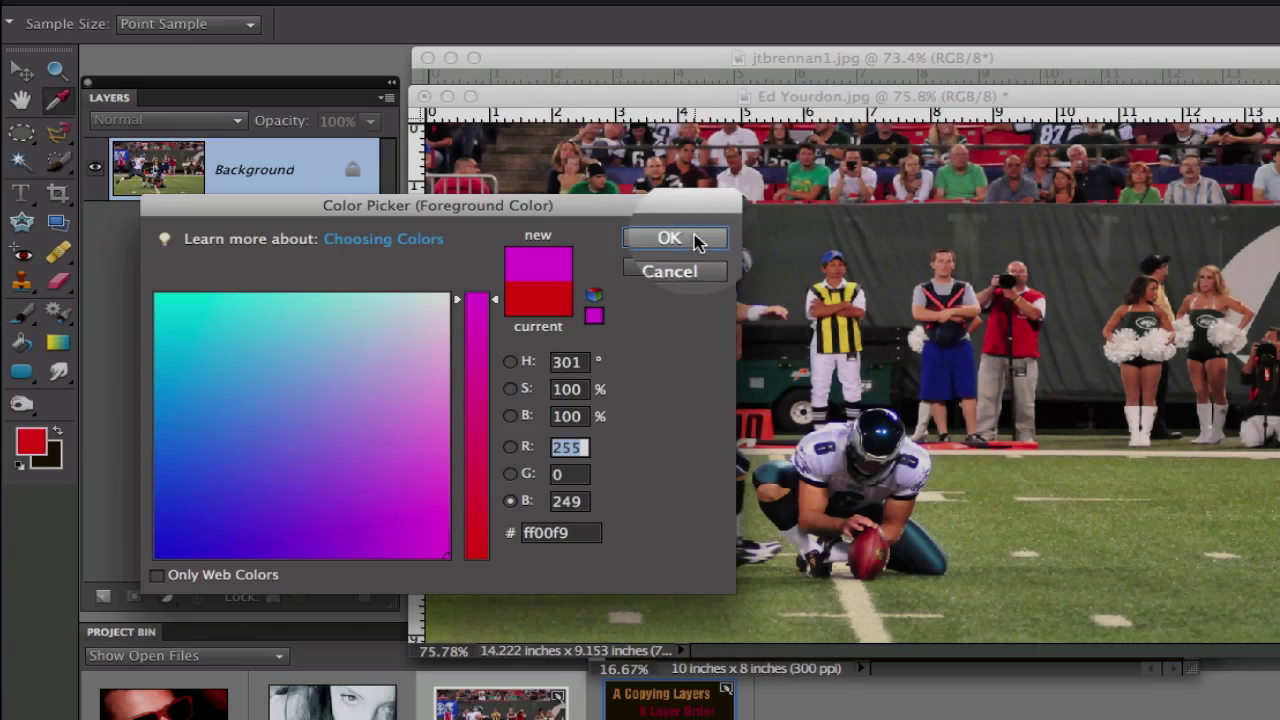
left_click(694, 240)
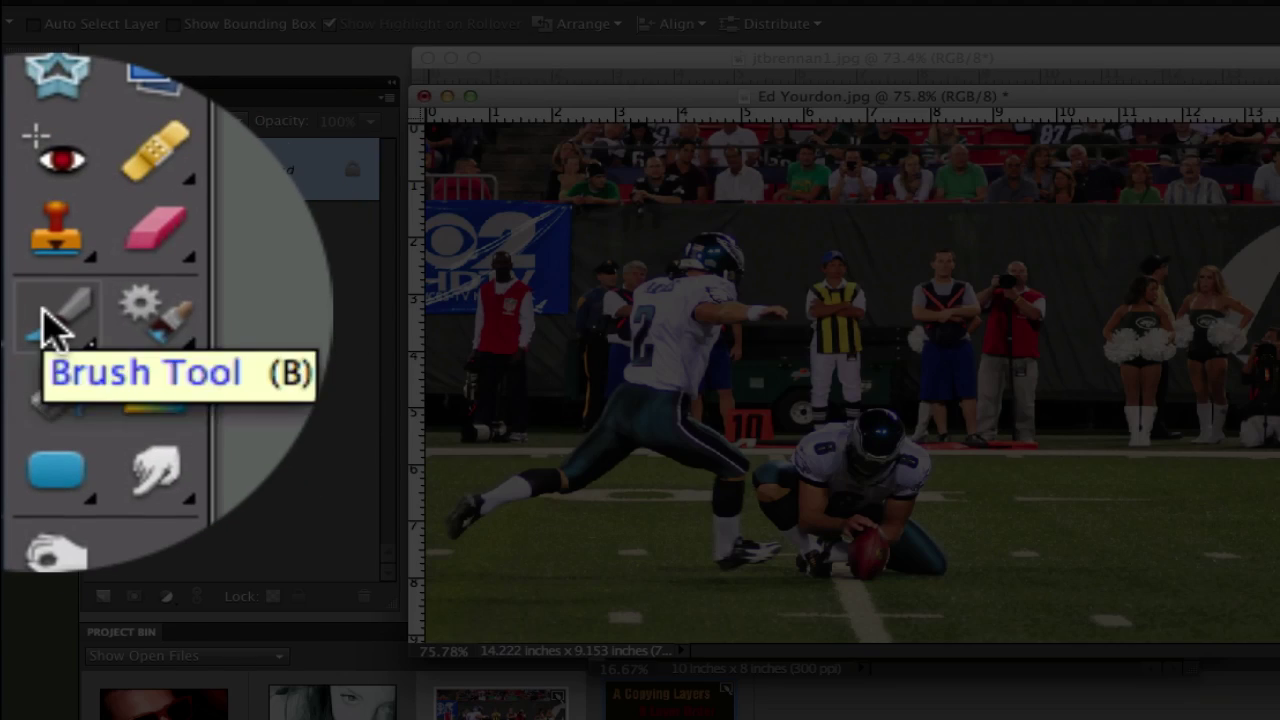
- Paint magenta over the grass on the Background layer with the 70 px Brush and erase around the kneeling player's leg
left_click(21, 313)
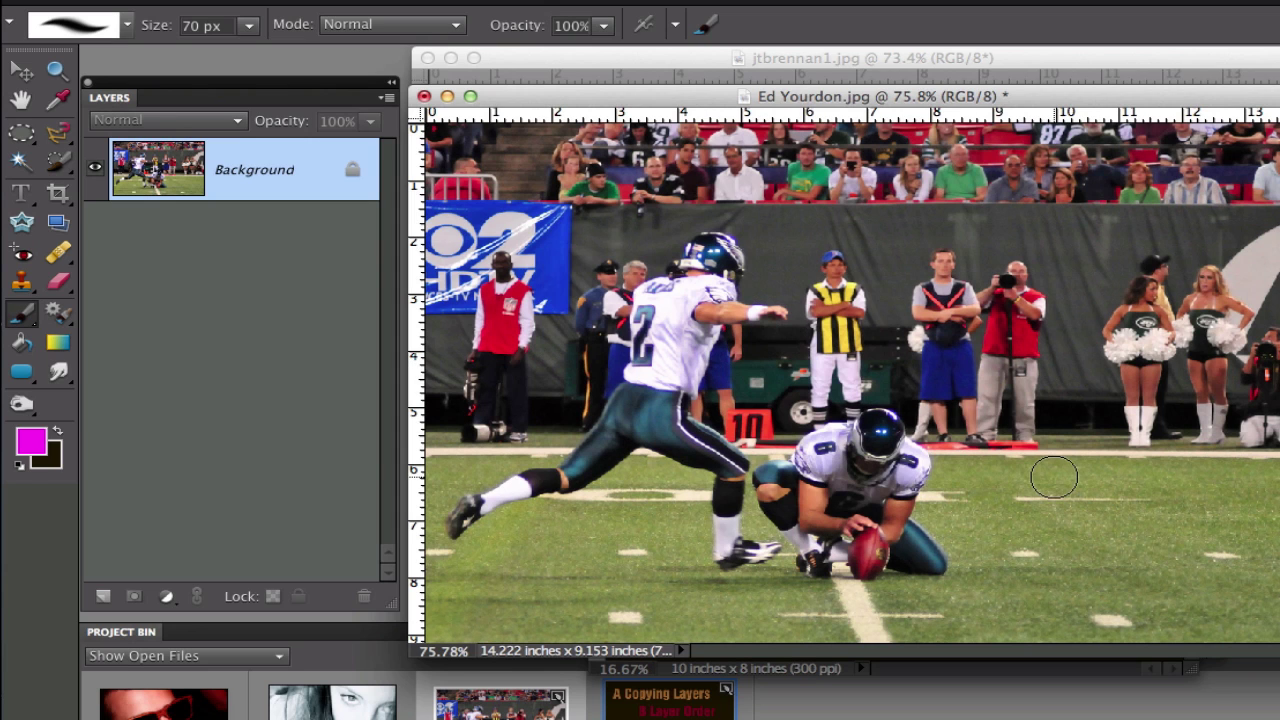
mouse_move(1037, 480)
left_mouse_down()
mouse_move(1178, 491)
mouse_move(1196, 490)
mouse_move(1075, 492)
mouse_move(1244, 461)
mouse_move(1279, 470)
mouse_move(1213, 622)
mouse_move(904, 611)
mouse_move(1013, 584)
mouse_move(967, 529)
mouse_move(955, 490)
mouse_move(1000, 485)
mouse_move(1045, 491)
mouse_move(1011, 528)
mouse_move(1030, 553)
mouse_move(1016, 529)
mouse_move(1105, 544)
mouse_move(1193, 521)
mouse_move(1127, 534)
mouse_move(1230, 495)
mouse_move(1279, 551)
mouse_move(1236, 537)
mouse_move(1124, 582)
mouse_move(1059, 574)
mouse_move(1039, 510)
mouse_move(1141, 546)
mouse_move(1118, 536)
mouse_move(1018, 587)
mouse_move(1064, 591)
mouse_move(1040, 602)
mouse_move(909, 610)
mouse_move(1084, 627)
mouse_move(1151, 616)
mouse_move(1163, 566)
mouse_move(1110, 618)
mouse_move(1254, 563)
mouse_move(1254, 540)
mouse_move(1273, 580)
mouse_move(1212, 583)
mouse_move(1200, 601)
mouse_move(1271, 501)
mouse_move(1187, 518)
mouse_move(1230, 540)
mouse_move(1215, 527)
mouse_move(1241, 483)
mouse_move(1137, 475)
mouse_move(1051, 493)
mouse_move(1108, 582)
mouse_move(995, 512)
mouse_move(982, 541)
mouse_move(914, 556)
left_mouse_up()
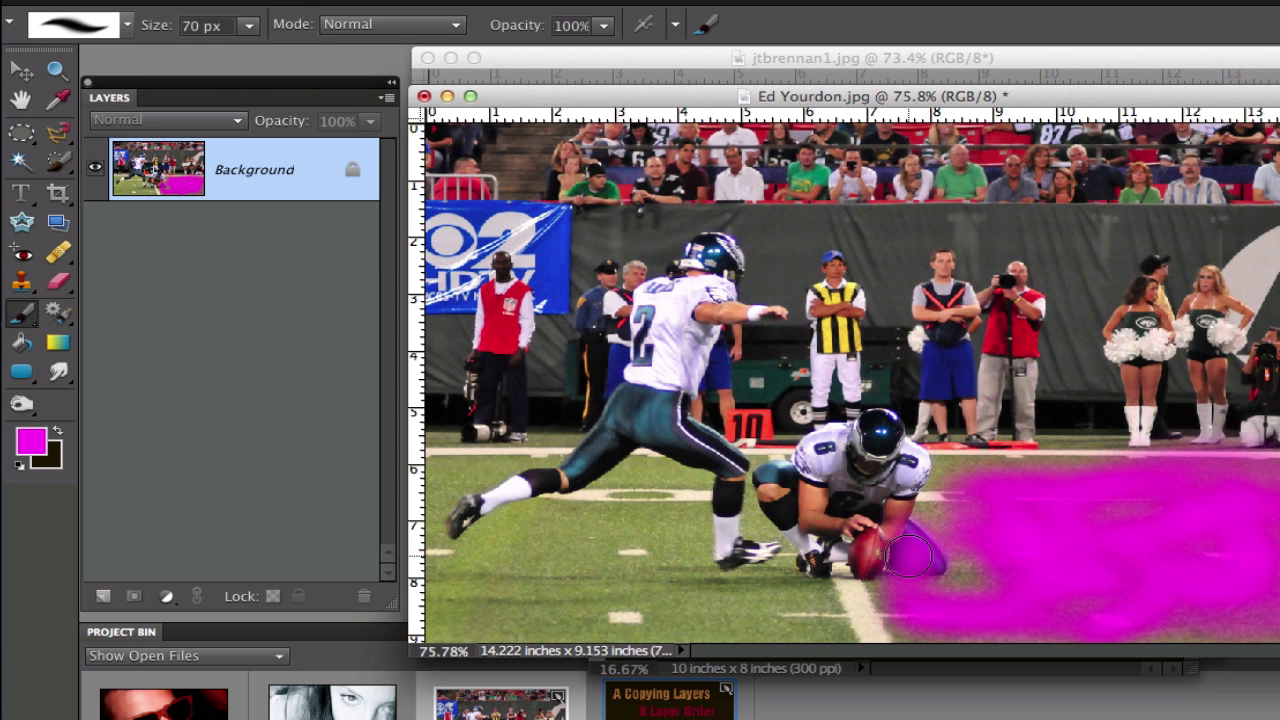
left_click(57, 281)
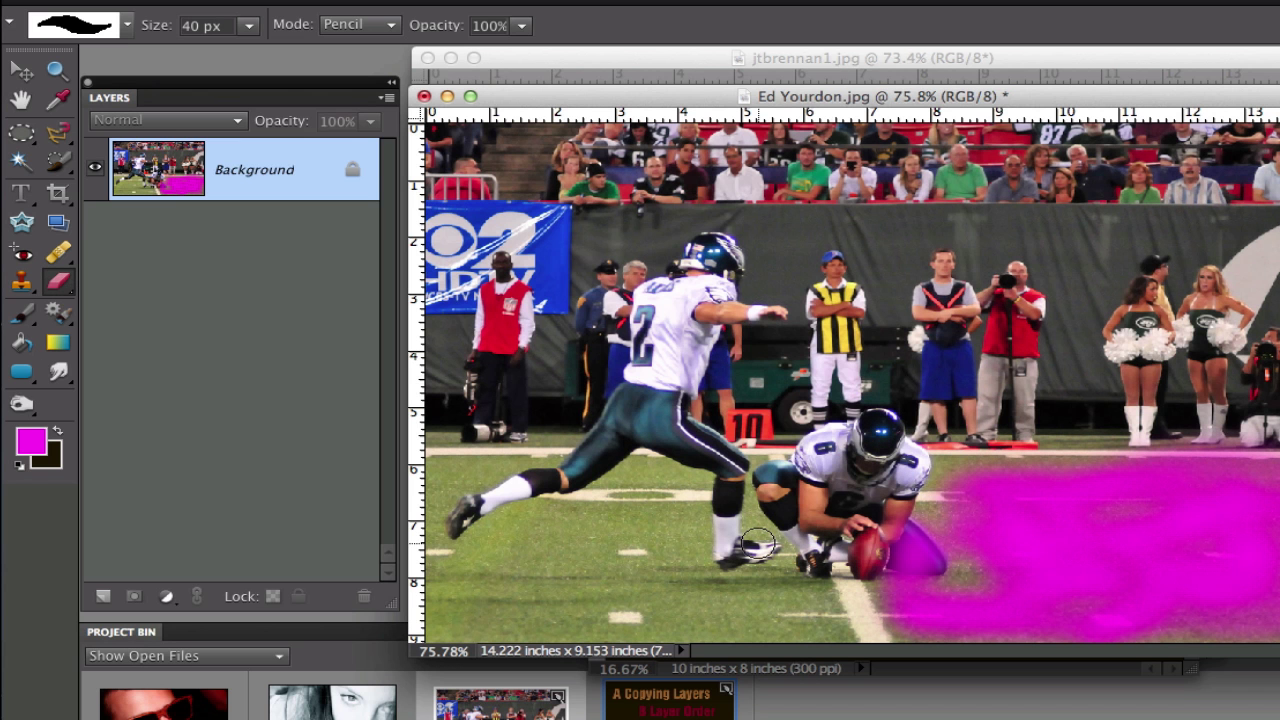
mouse_move(931, 546)
left_mouse_down()
mouse_move(905, 558)
mouse_move(927, 530)
mouse_move(897, 568)
mouse_move(935, 555)
mouse_move(951, 573)
left_mouse_up()
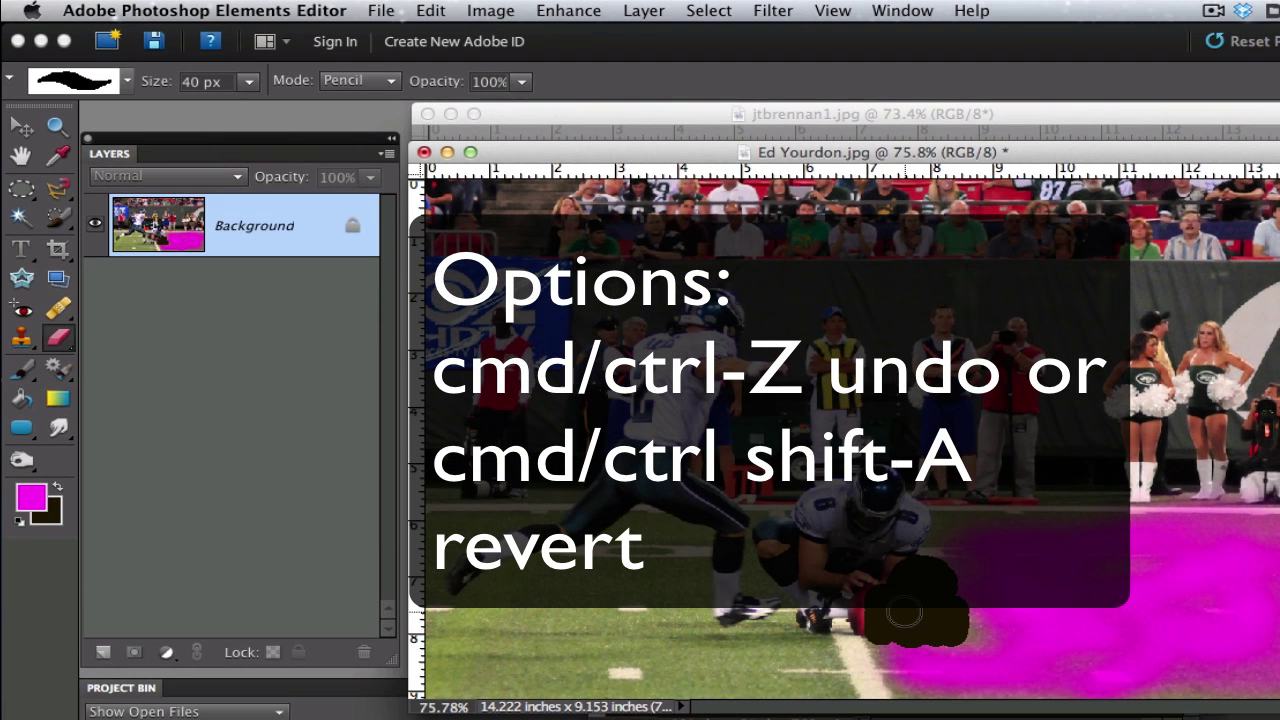
- Revert the photo to its last saved version
left_click(428, 12)
left_click(470, 76)
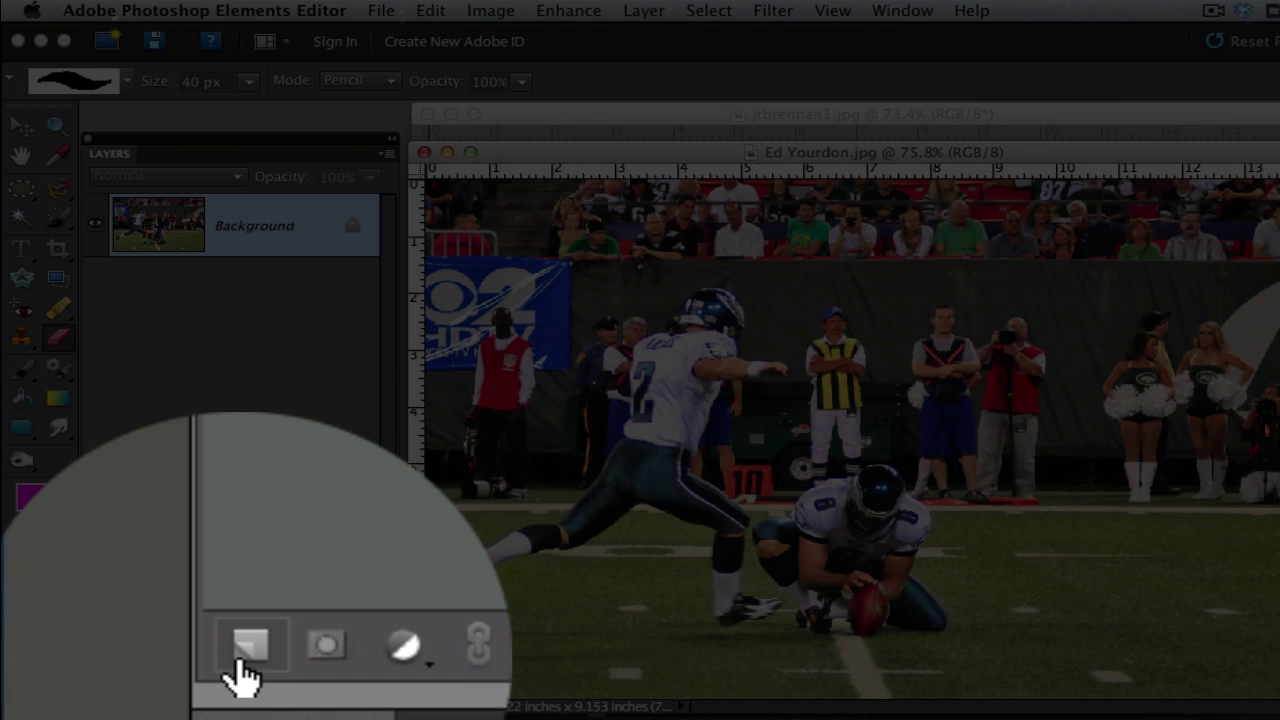
- Add a blank layer above the Background and paint magenta over the grass beside the kneeling player with the 70 px Brush
left_click(101, 655)
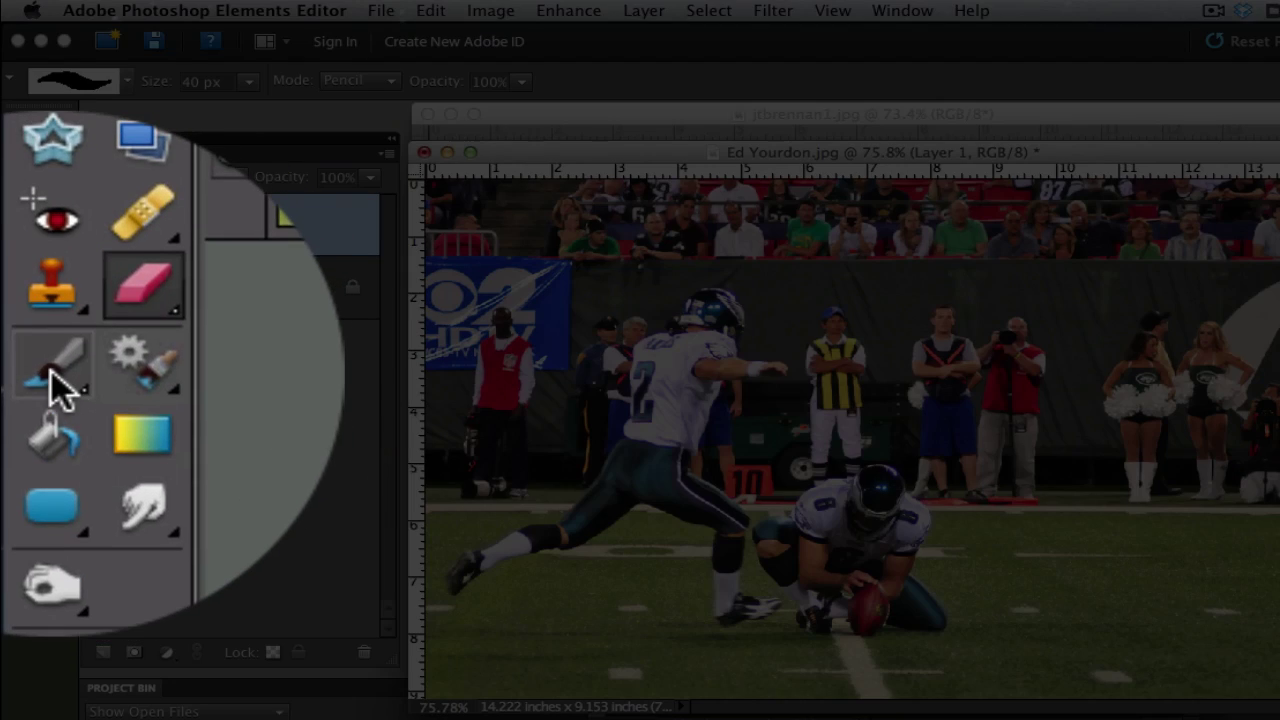
left_click(56, 375)
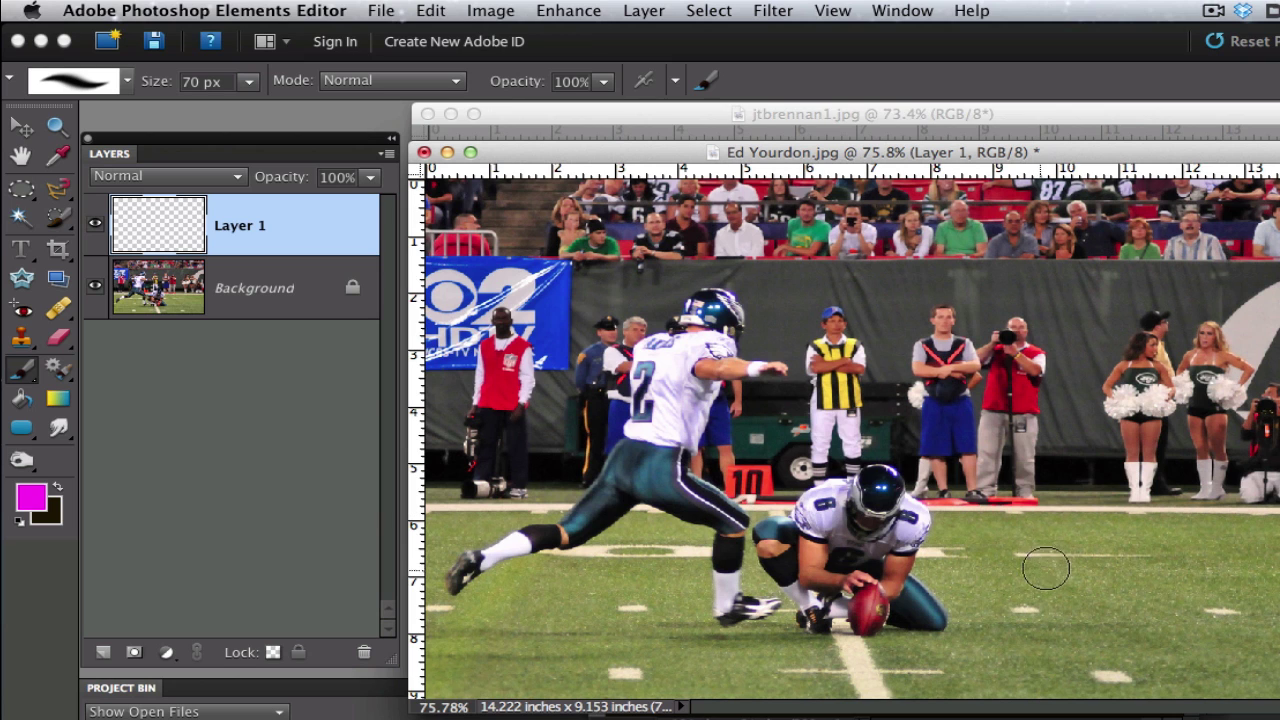
left_click_drag(1050, 552, 1135, 556)
mouse_move(1050, 528)
left_mouse_down()
mouse_move(1257, 528)
mouse_move(1098, 601)
mouse_move(1016, 620)
mouse_move(1159, 586)
mouse_move(1137, 565)
mouse_move(1077, 609)
mouse_move(962, 553)
mouse_move(1010, 605)
mouse_move(977, 668)
mouse_move(1035, 646)
mouse_move(883, 691)
mouse_move(991, 684)
mouse_move(1202, 630)
mouse_move(1210, 653)
mouse_move(1255, 617)
mouse_move(1273, 628)
mouse_move(1278, 597)
mouse_move(1278, 673)
mouse_move(1259, 684)
mouse_move(1220, 631)
mouse_move(1250, 662)
mouse_move(1027, 687)
mouse_move(1174, 650)
mouse_move(1159, 616)
mouse_move(1130, 640)
mouse_move(1046, 651)
mouse_move(935, 587)
mouse_move(912, 622)
left_mouse_up()
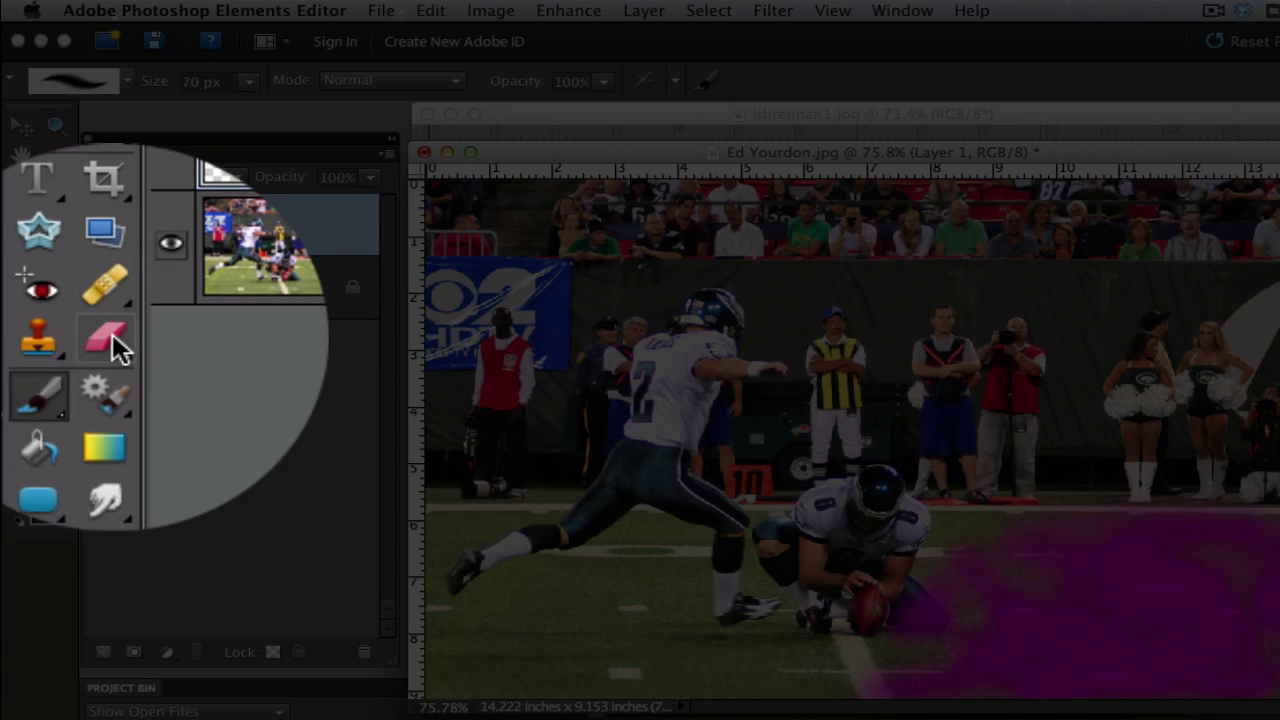
- Erase the magenta paint around the kneeling player's leg on Layer 1 with the 40 px Eraser
left_click(58, 338)
mouse_move(839, 655)
left_mouse_down()
mouse_move(862, 625)
mouse_move(864, 585)
mouse_move(913, 617)
mouse_move(907, 635)
mouse_move(894, 603)
mouse_move(916, 596)
mouse_move(935, 628)
mouse_move(916, 633)
mouse_move(875, 580)
mouse_move(843, 637)
mouse_move(898, 580)
mouse_move(902, 574)
left_mouse_up()
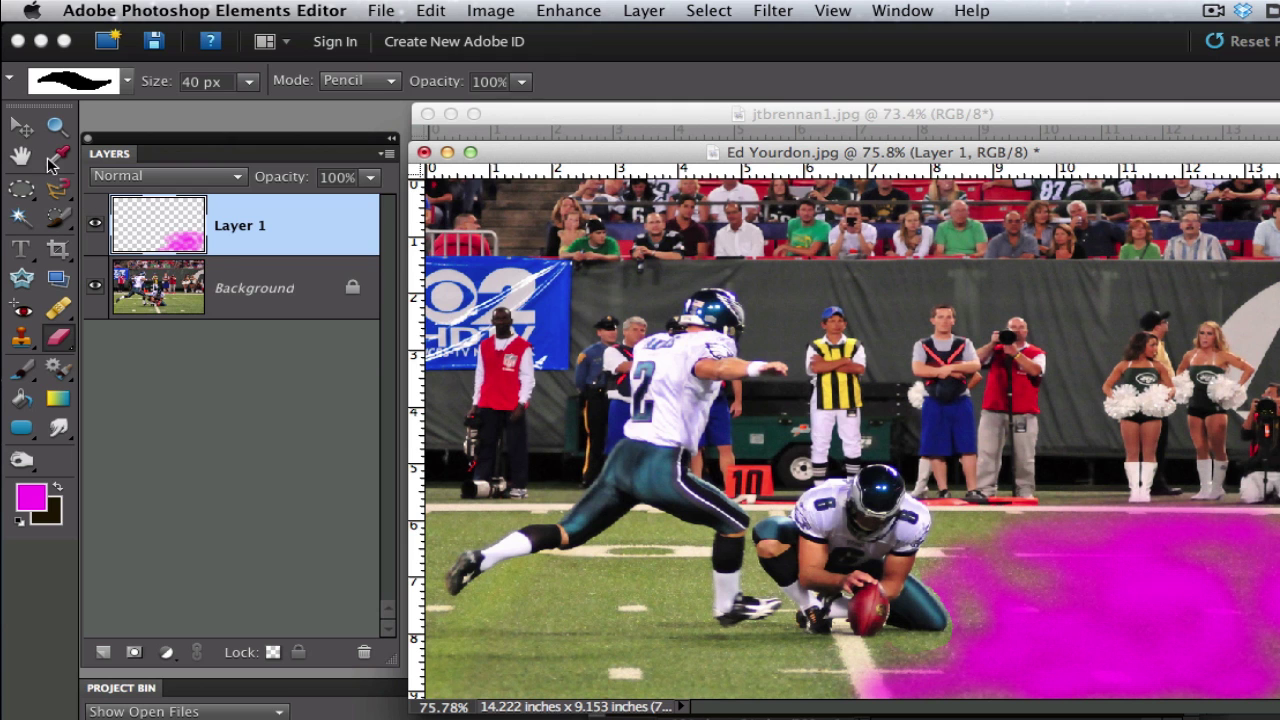
- Try moving the painted layer with the Move tool and set its blending mode to Overlay
left_click(22, 127)
mouse_move(1019, 621)
left_mouse_down()
mouse_move(1040, 625)
mouse_move(1030, 450)
mouse_move(995, 665)
mouse_move(1072, 569)
mouse_move(959, 572)
mouse_move(1008, 632)
mouse_move(1019, 625)
left_mouse_up()
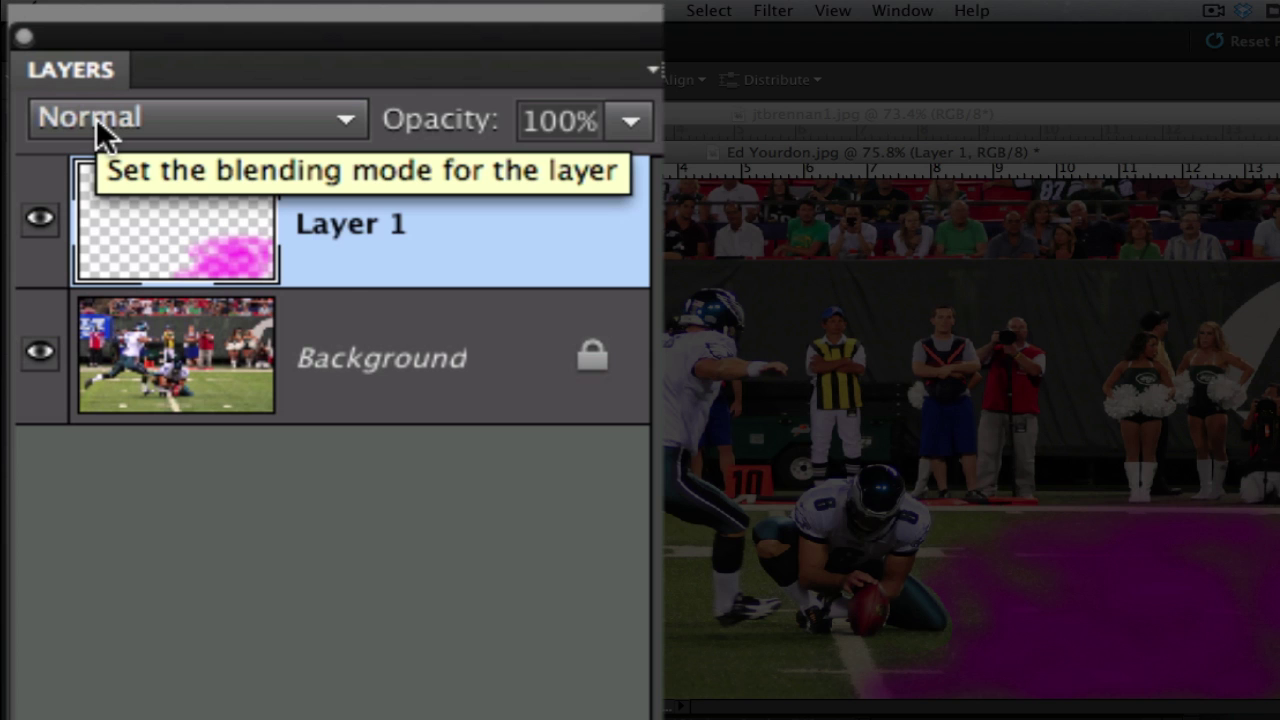
left_click(96, 117)
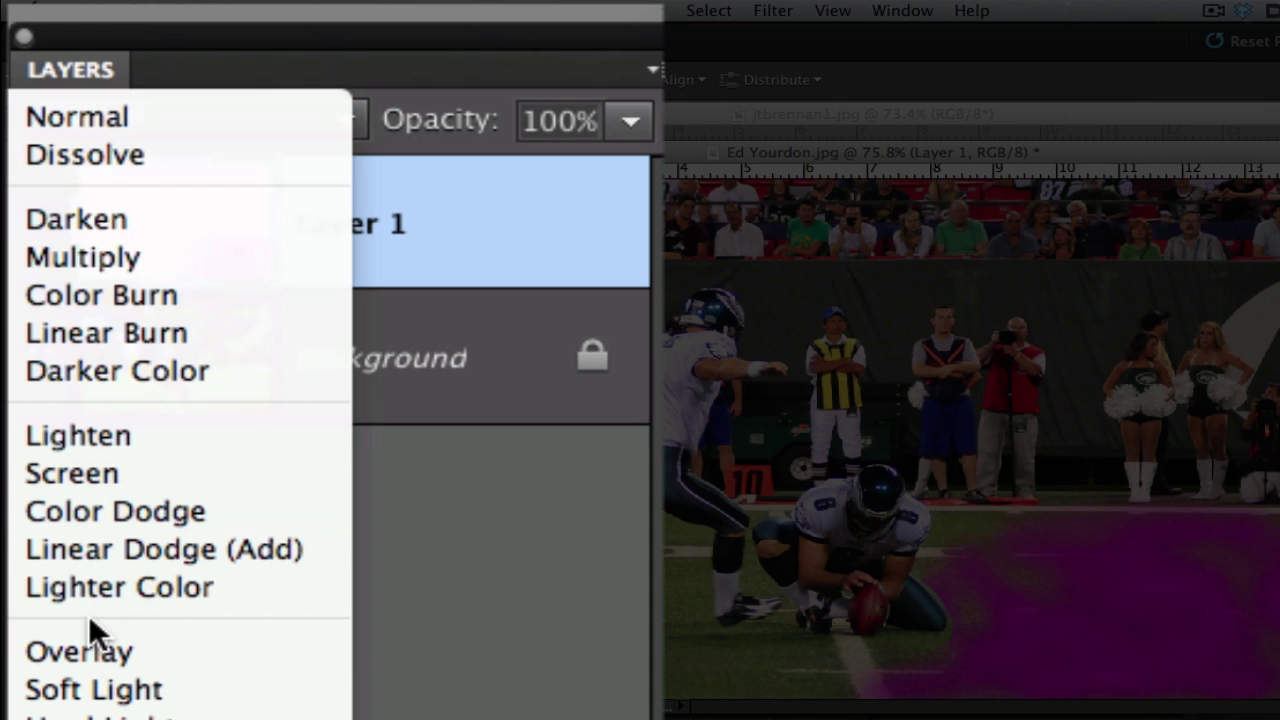
left_click(136, 650)
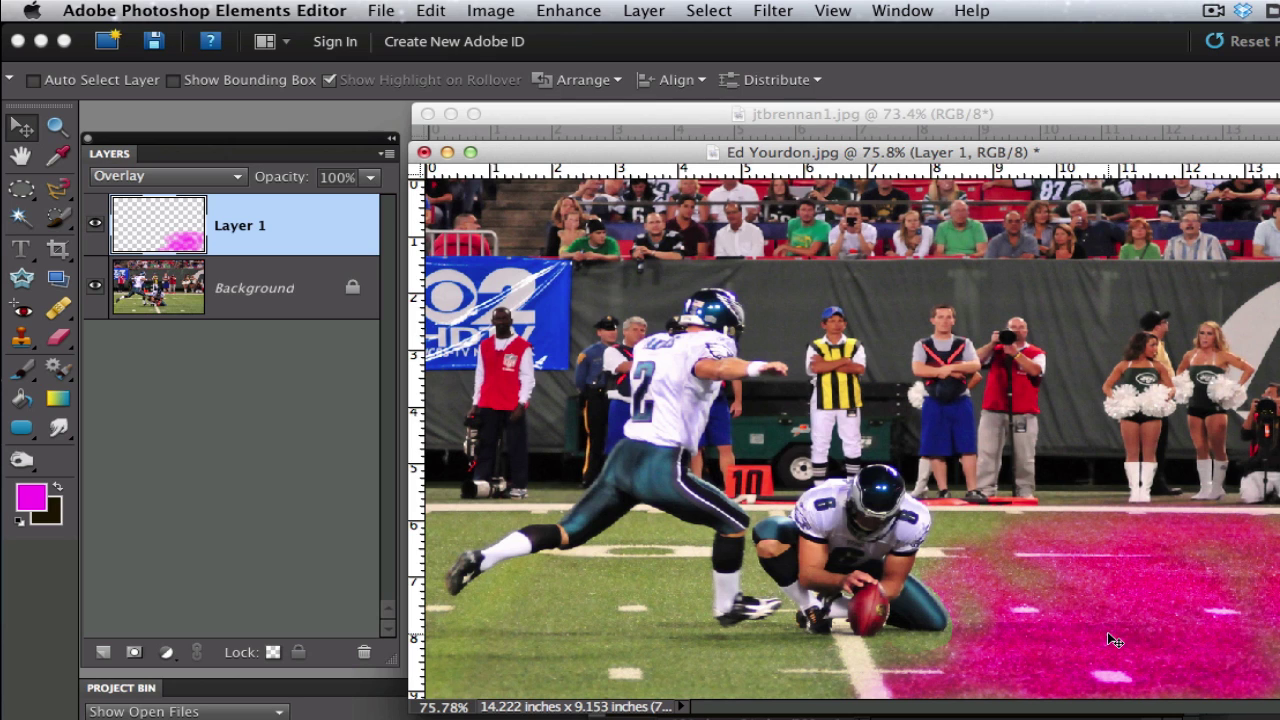
- Erase parts of the magenta paint on the grass and delete the painted layer
left_click(62, 340)
mouse_move(1150, 644)
left_mouse_down()
mouse_move(993, 638)
mouse_move(1198, 548)
mouse_move(1117, 514)
mouse_move(1022, 591)
mouse_move(1142, 507)
mouse_move(954, 583)
mouse_move(940, 562)
mouse_move(917, 575)
mouse_move(1068, 493)
mouse_move(995, 541)
mouse_move(1105, 513)
mouse_move(1275, 572)
mouse_move(1263, 560)
mouse_move(1250, 569)
mouse_move(1239, 684)
mouse_move(1040, 680)
left_mouse_up()
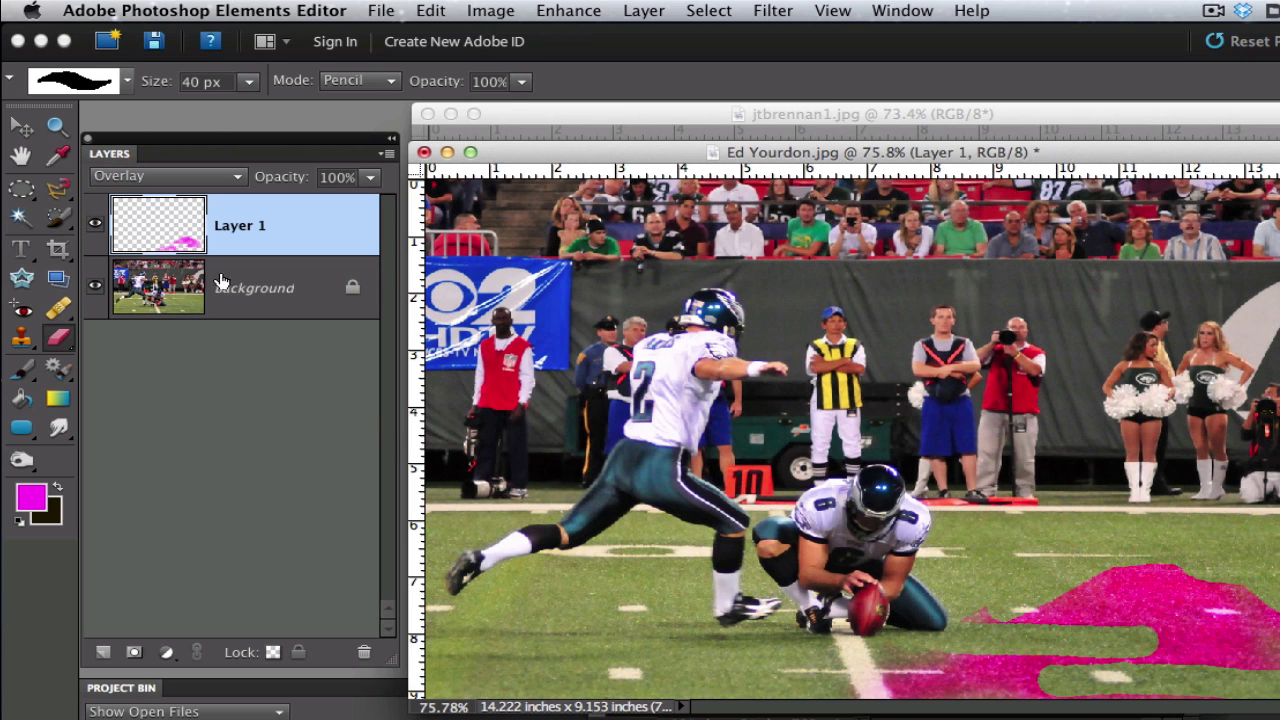
mouse_move(160, 225)
left_mouse_down()
mouse_move(286, 377)
mouse_move(314, 554)
mouse_move(355, 652)
left_mouse_up()
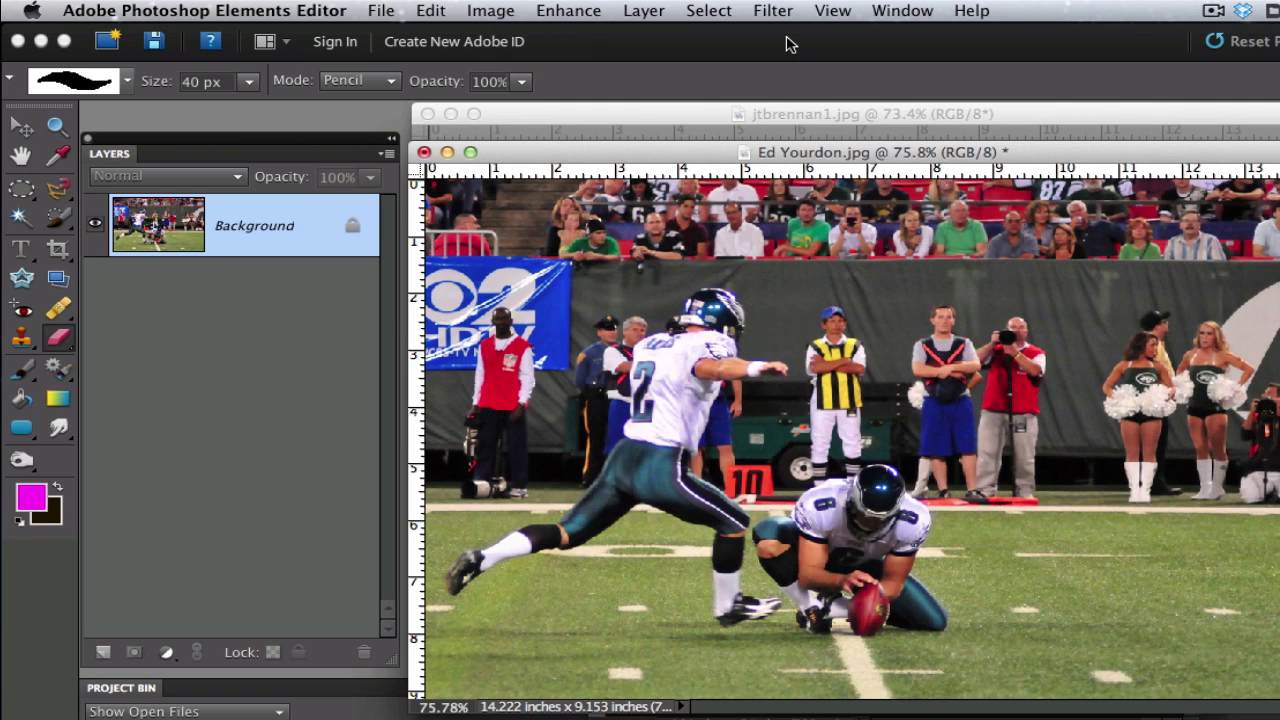
- Duplicate the whole Background layer with Layer via Copy
left_click(628, 9)
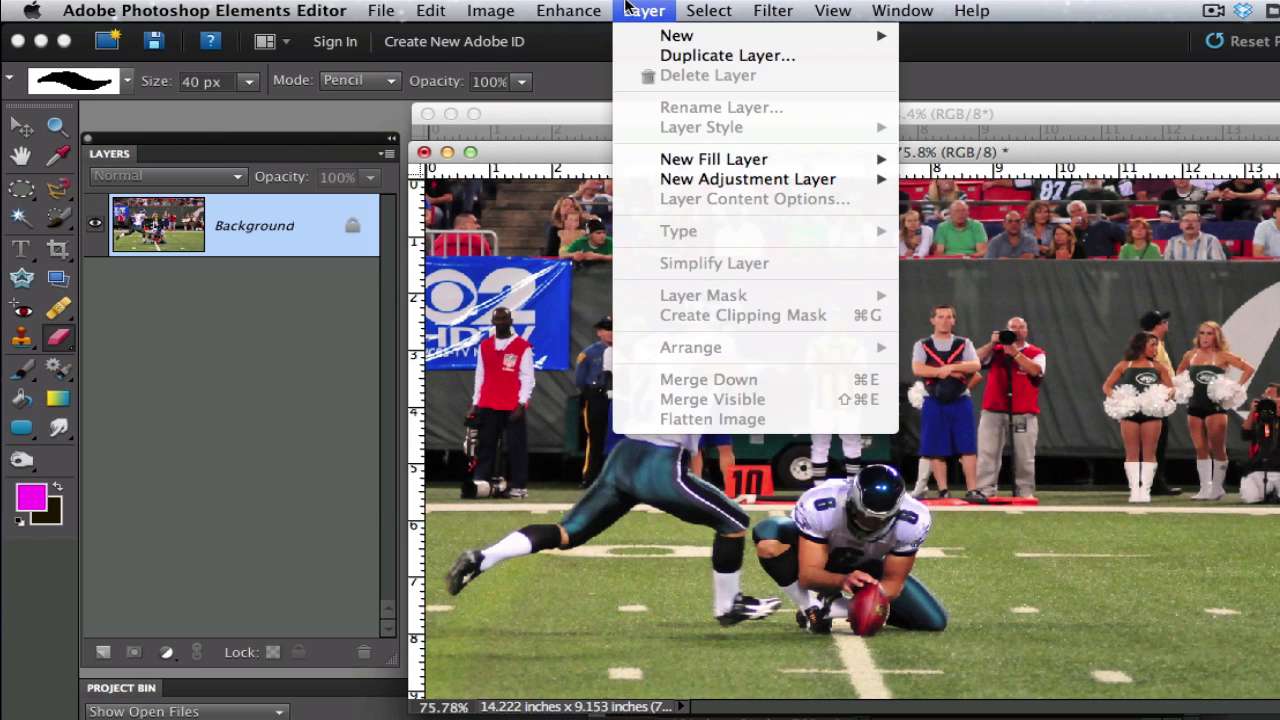
mouse_move(655, 44)
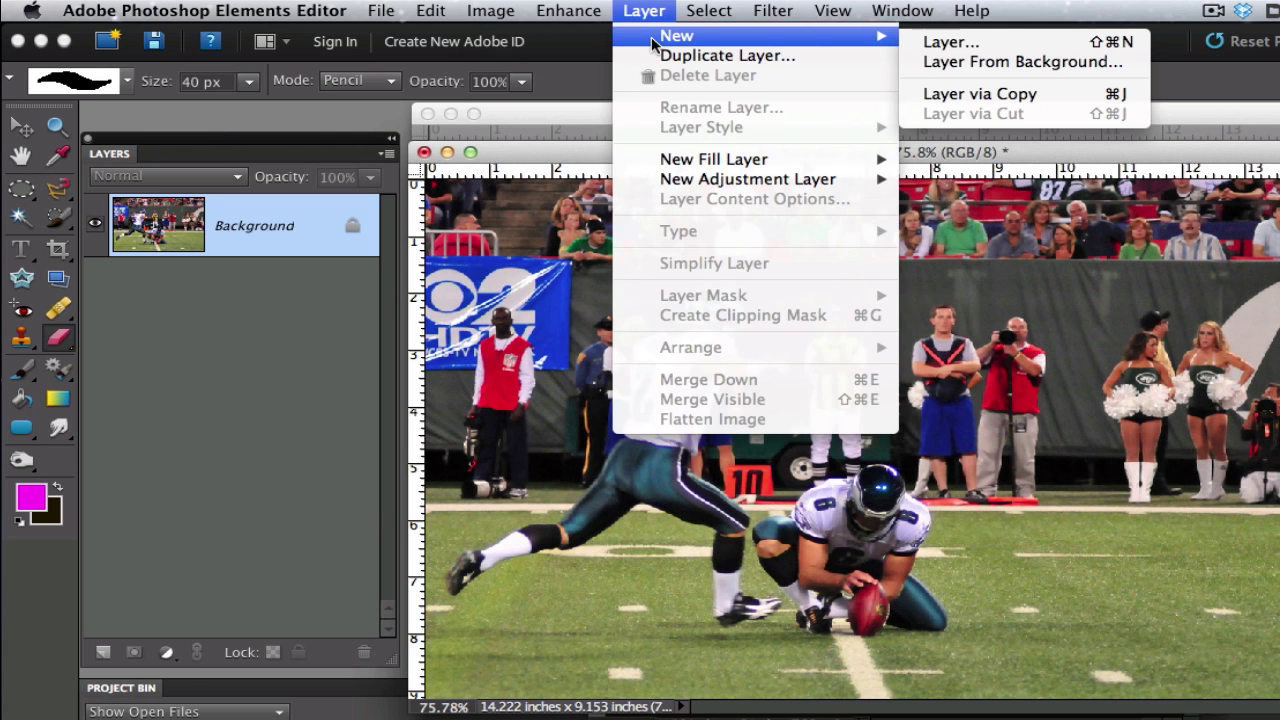
left_click(972, 94)
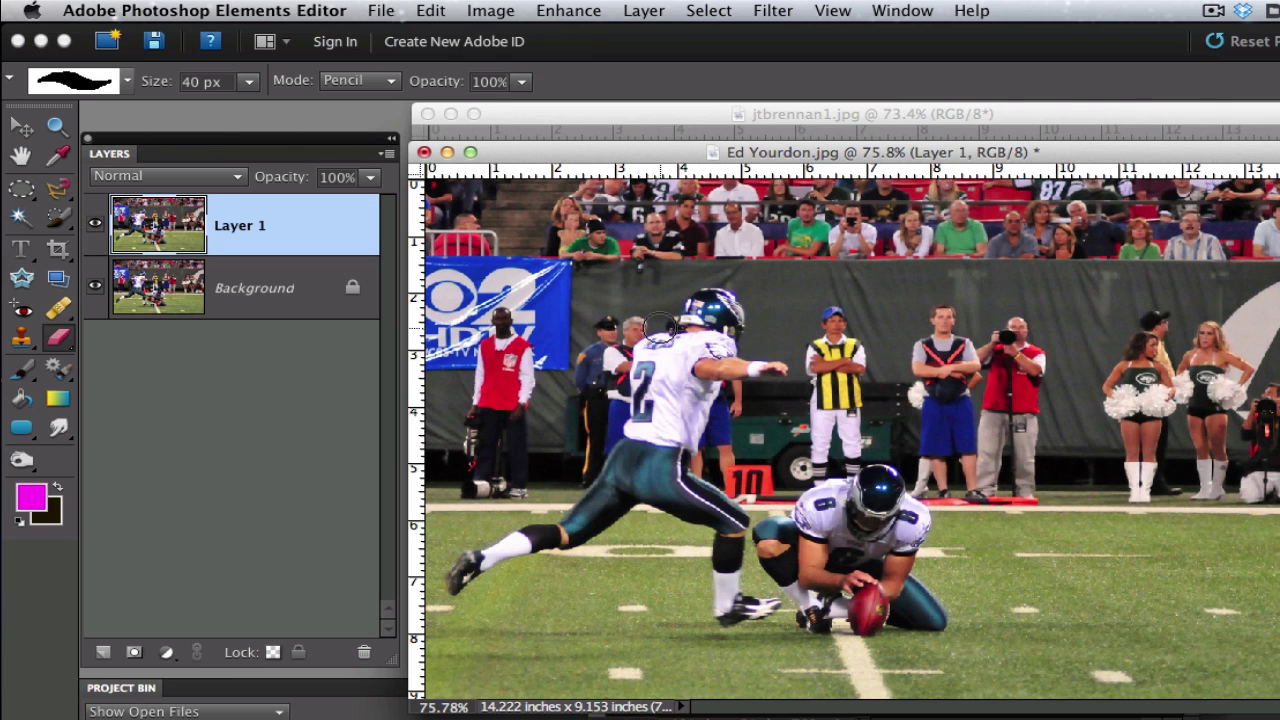
- Hide and reshow the duplicated photo layer to compare it with the Background, and delete the duplicate
left_click(95, 223)
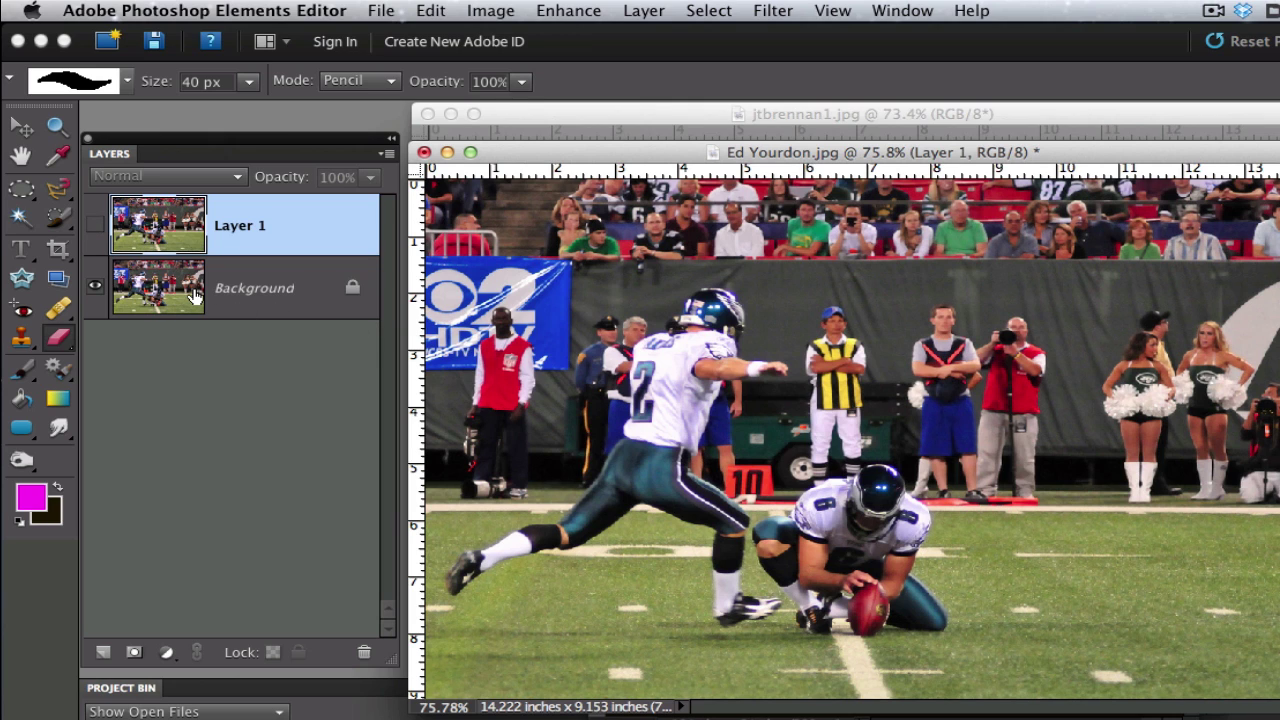
left_click(95, 223)
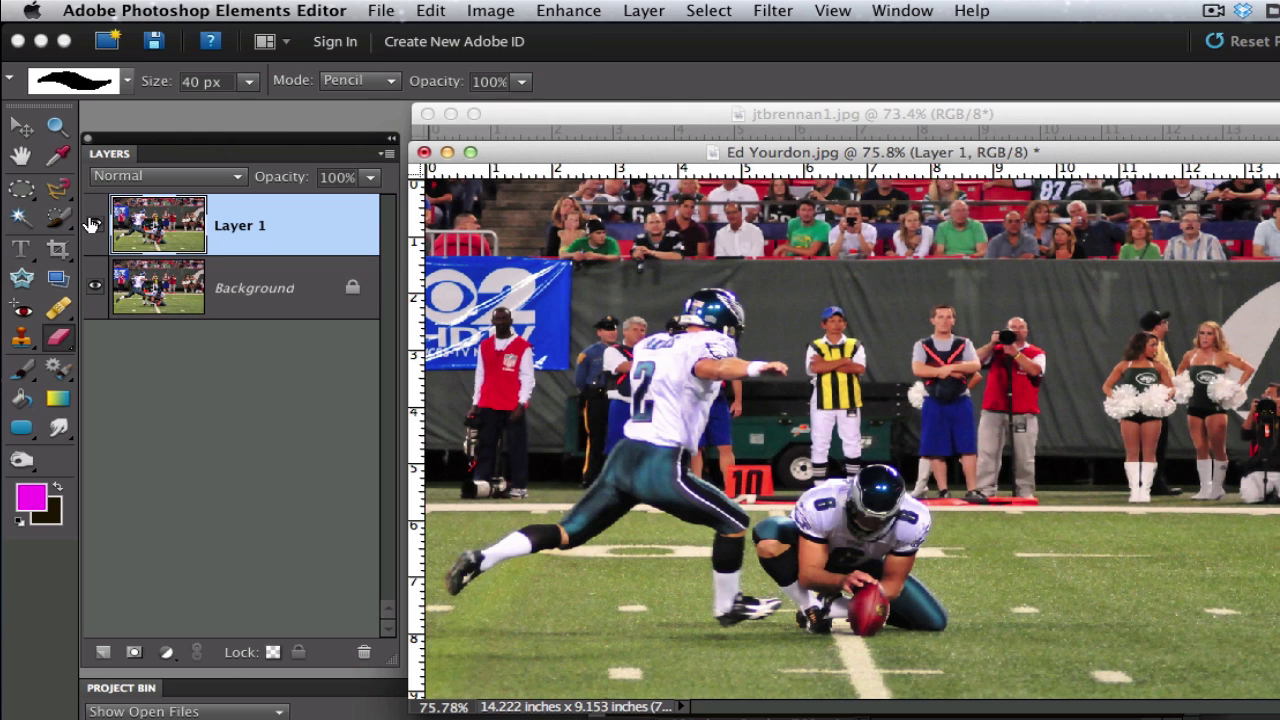
left_click_drag(284, 238, 362, 651)
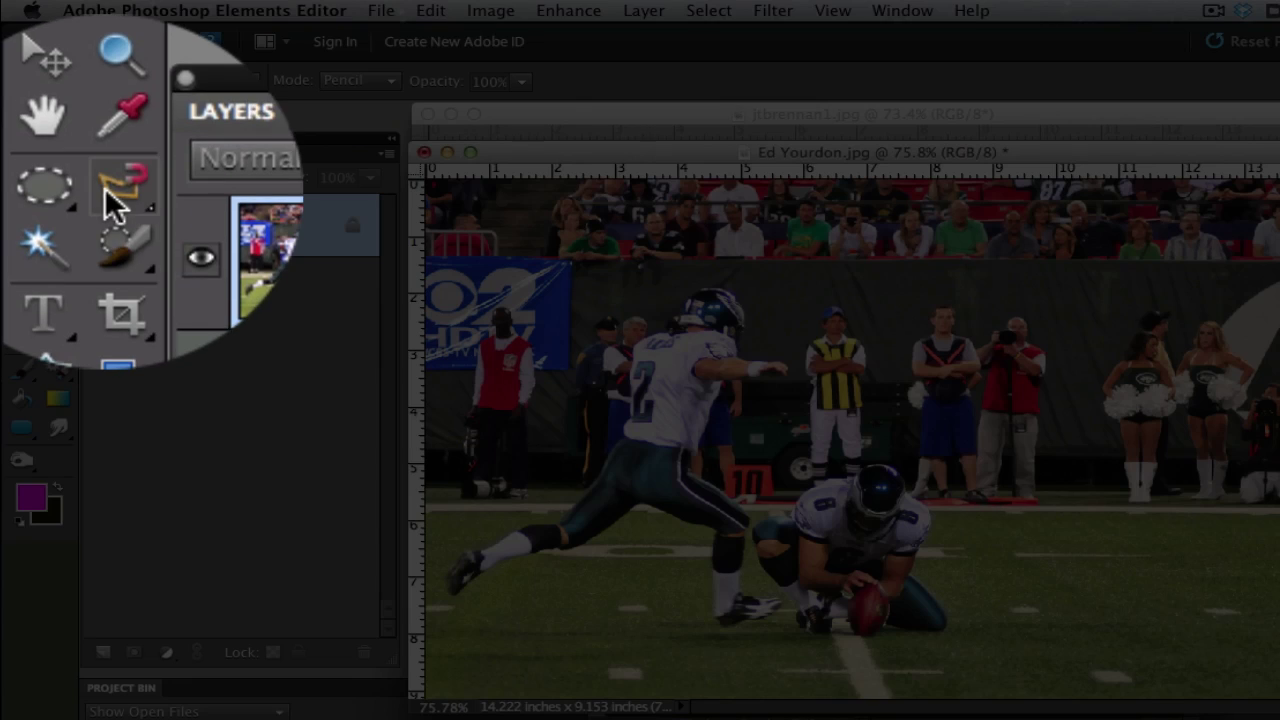
- Select the official in the yellow-and-black striped vest with the Magnetic Lasso and copy him to a new layer with Layer via Copy
left_click(112, 193)
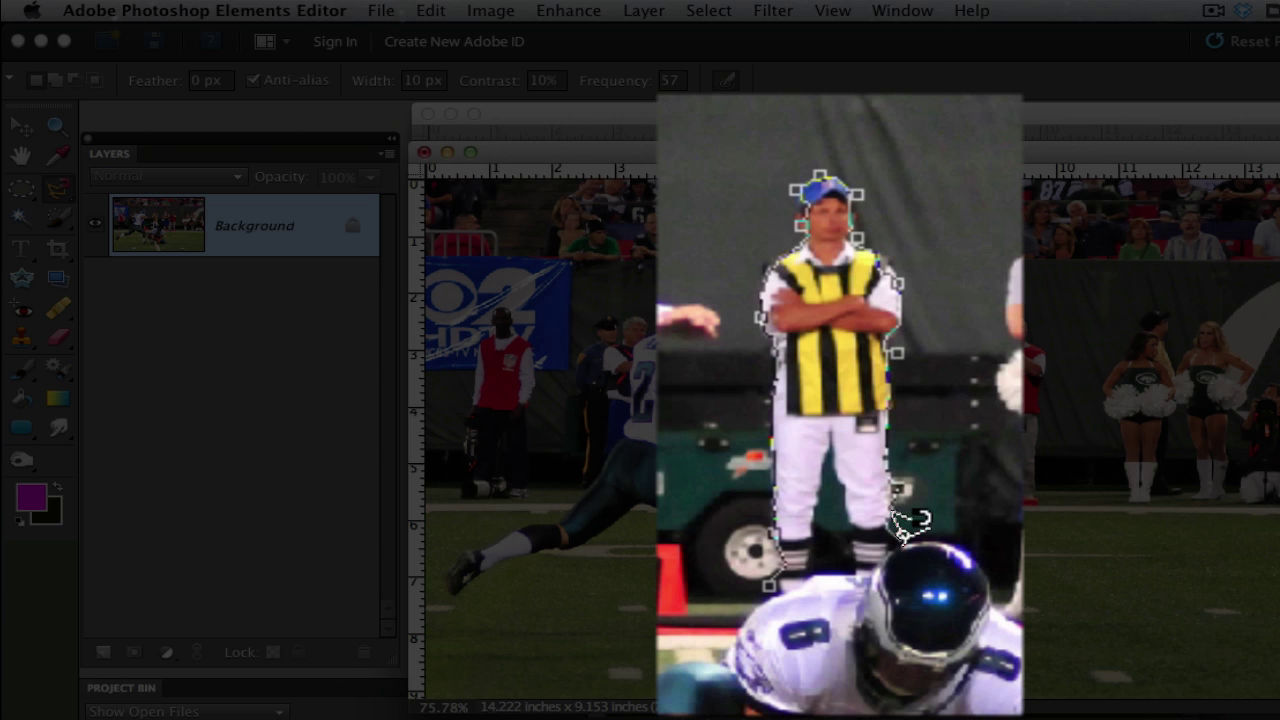
left_click(778, 575)
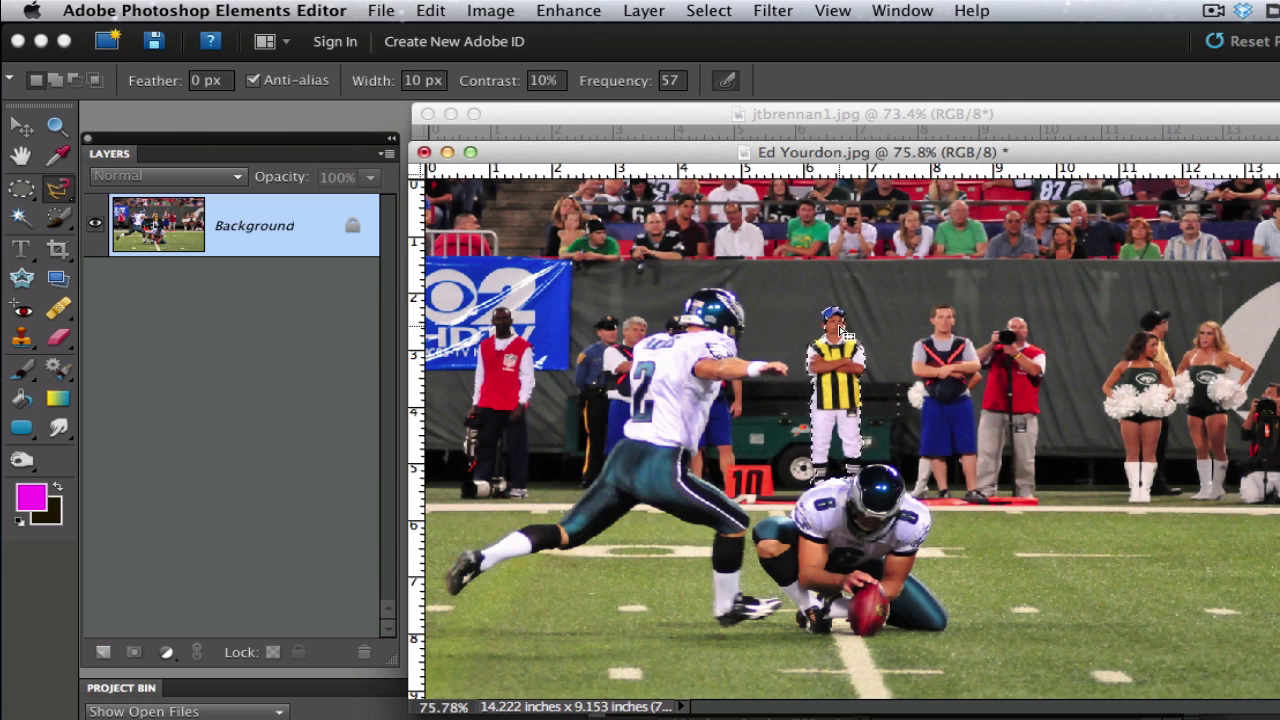
left_click(643, 11)
mouse_move(682, 38)
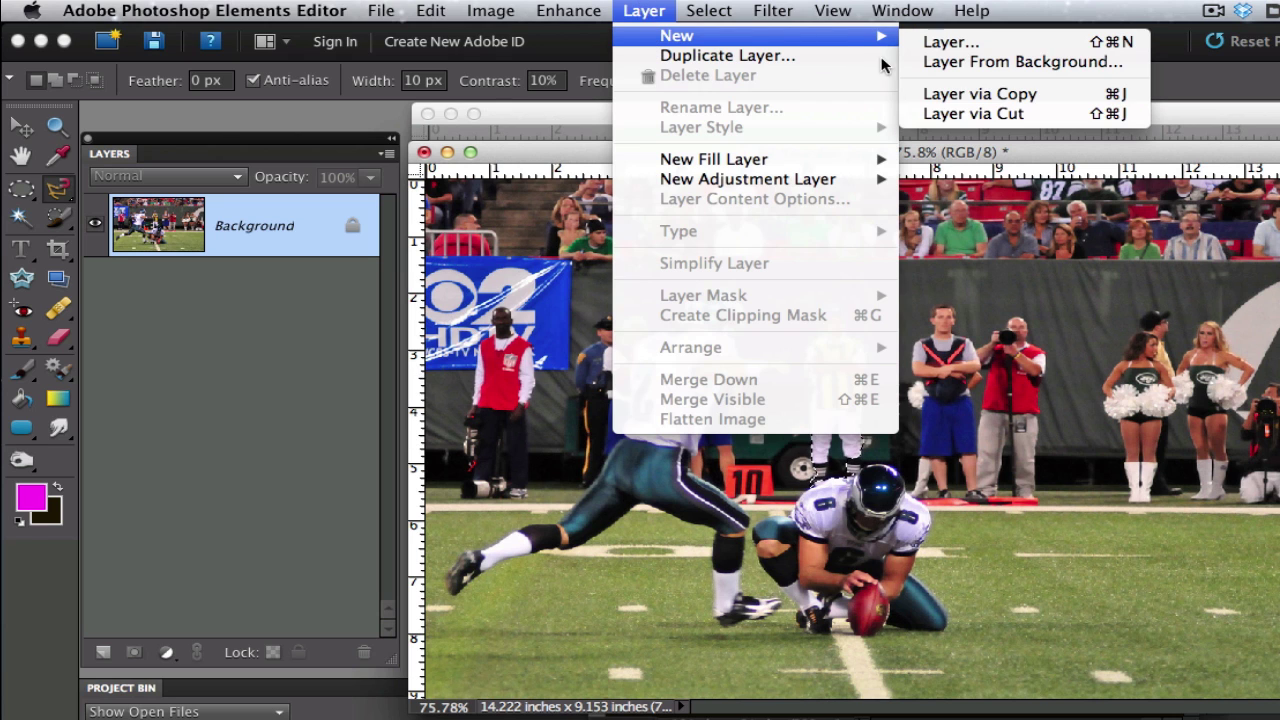
left_click(955, 99)
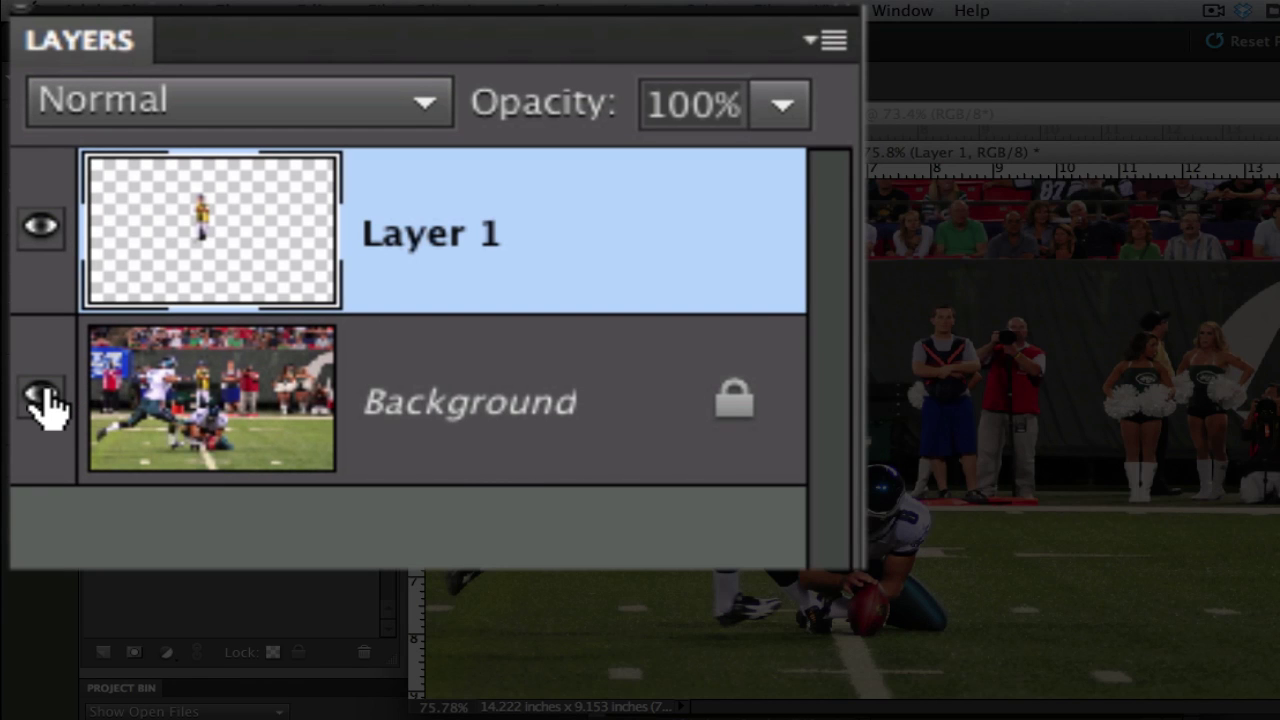
- Hide and reshow the Background to inspect the cutout, and move the copied official over the dark-haired cheerleader
left_click(40, 398)
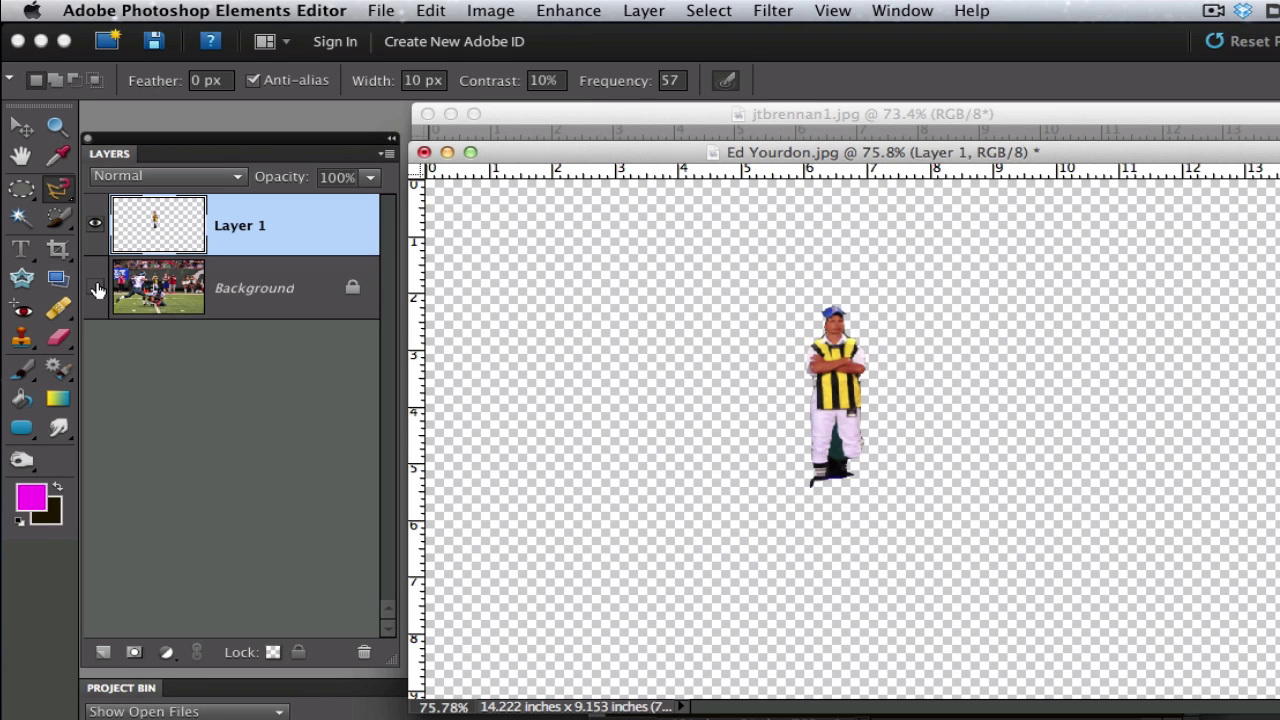
left_click(95, 288)
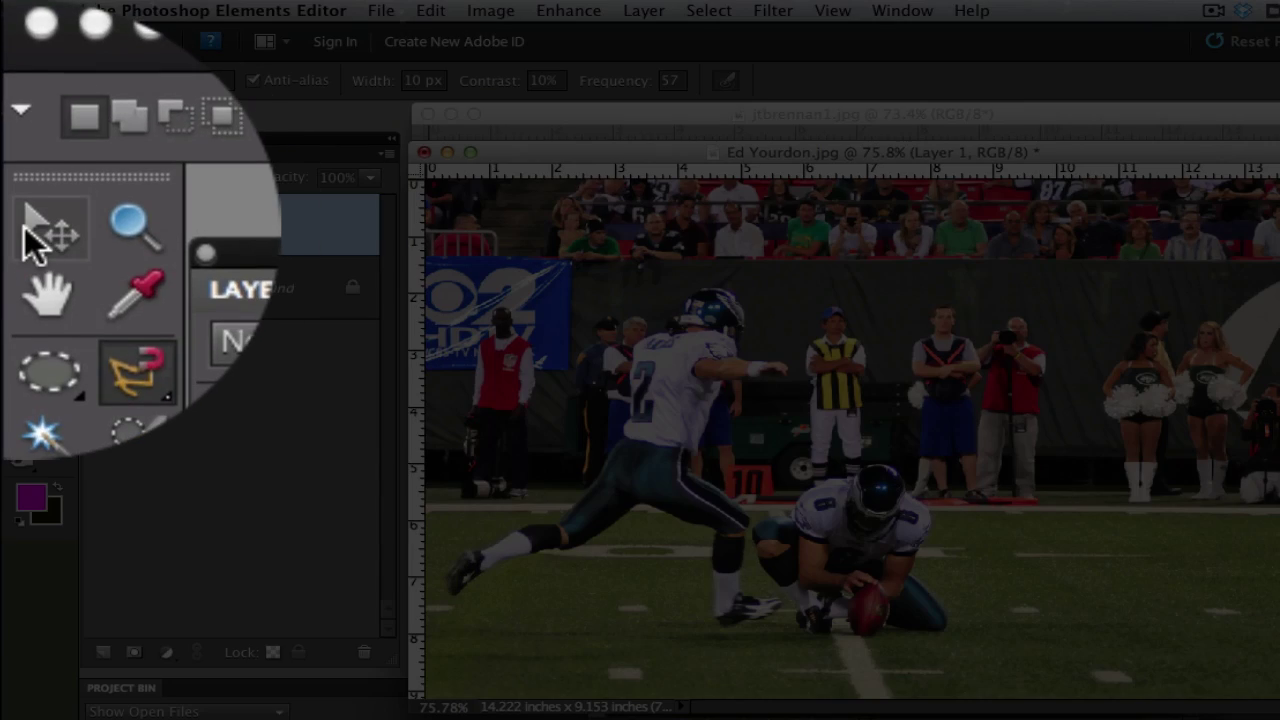
left_click(20, 125)
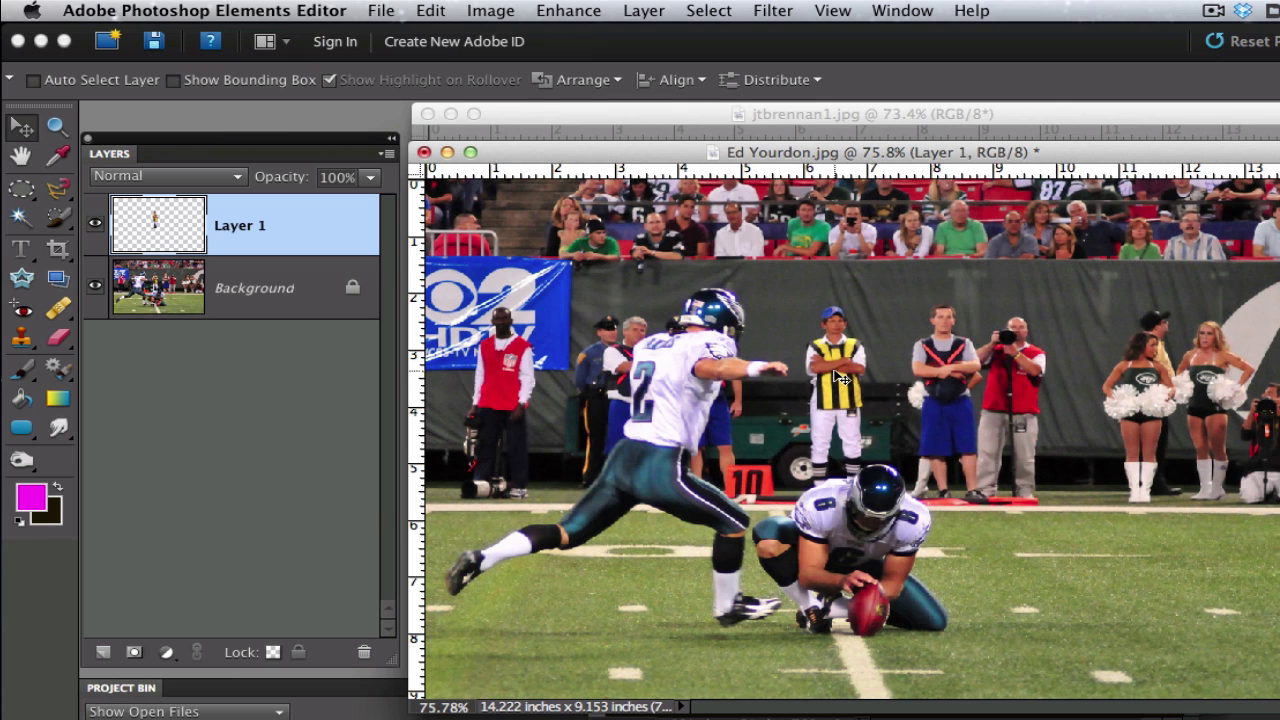
left_click_drag(967, 380, 1149, 401)
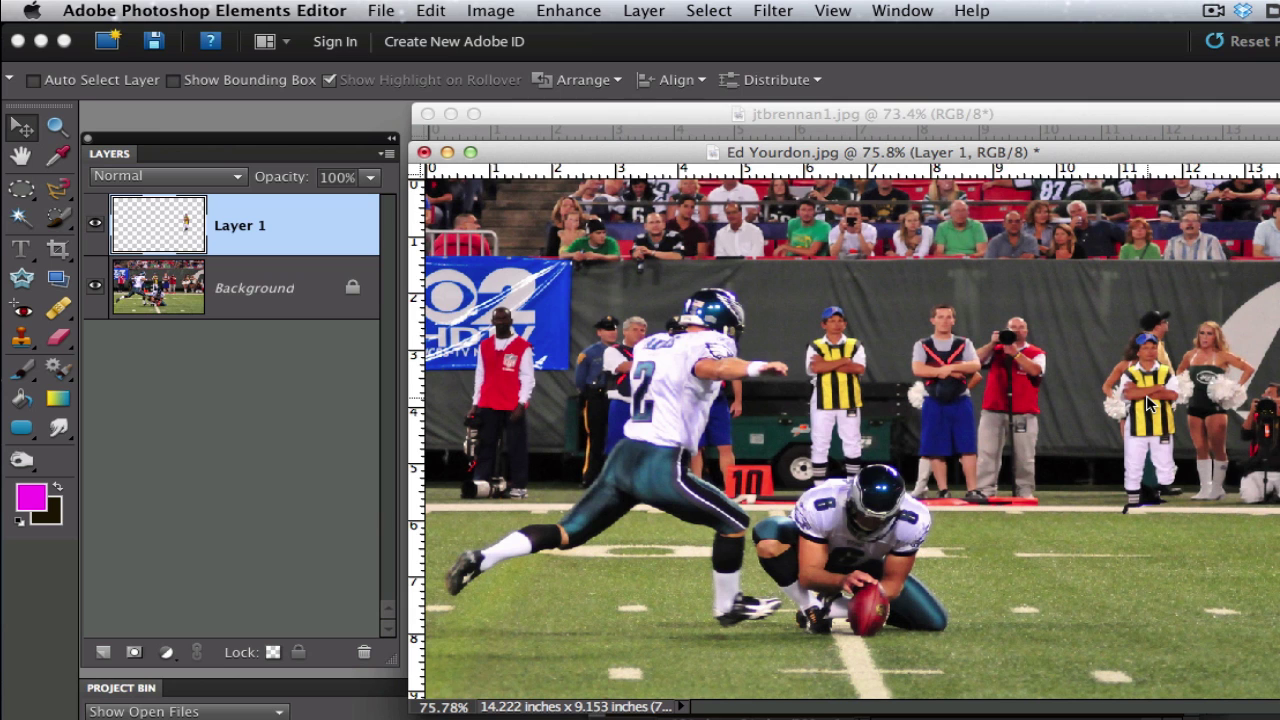
- Duplicate the official's layer twice, placing one copy over the blonde cheerleader and the other over the photographer in the red vest
key("super+j")
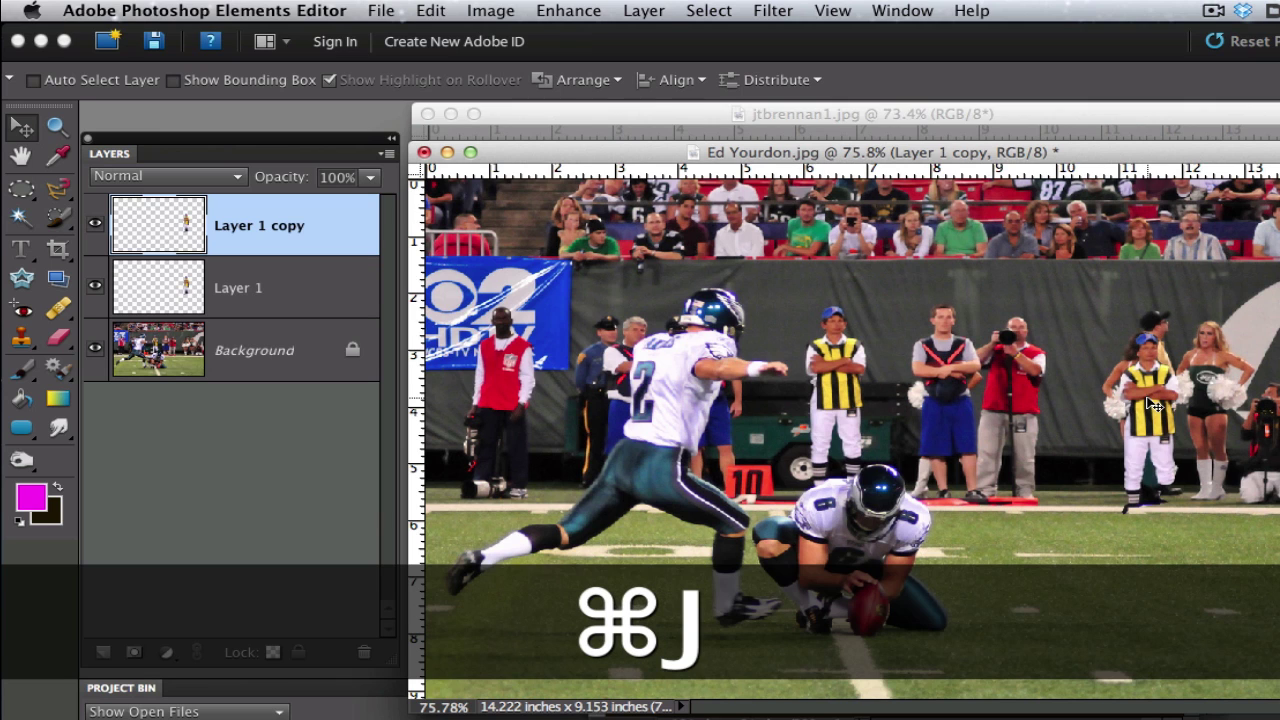
left_click_drag(1150, 403, 1208, 394)
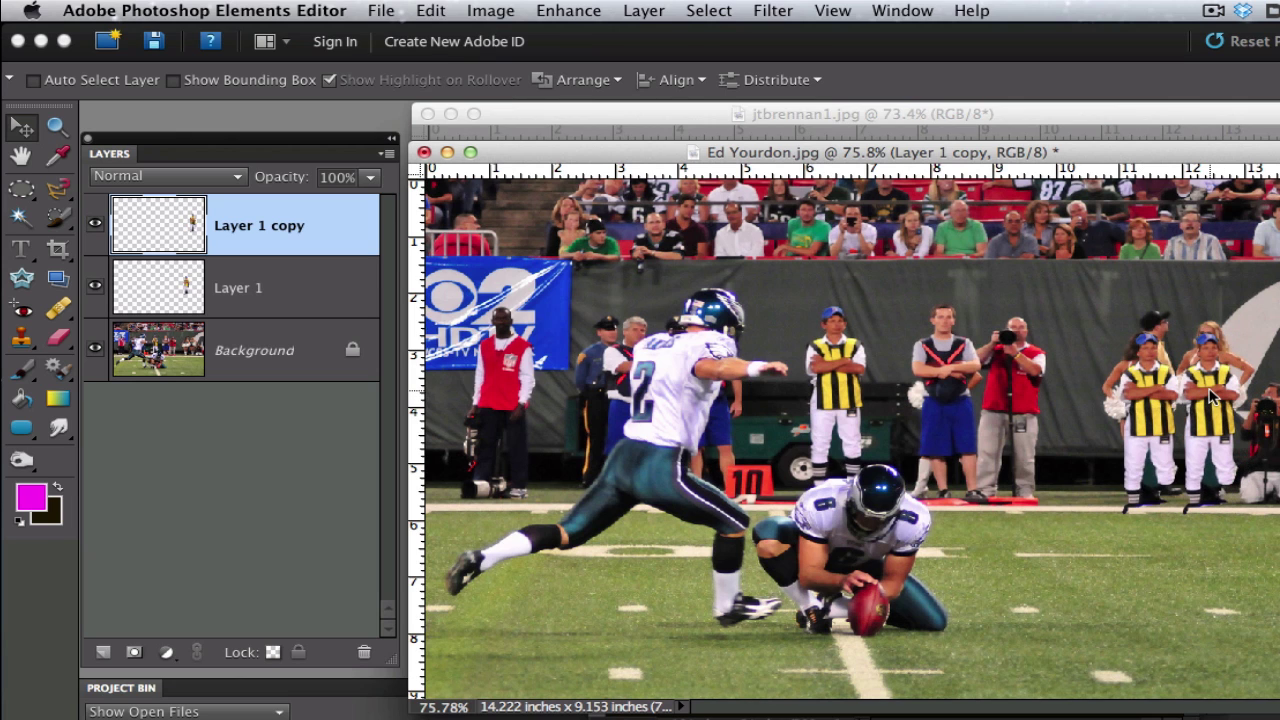
key("super+j")
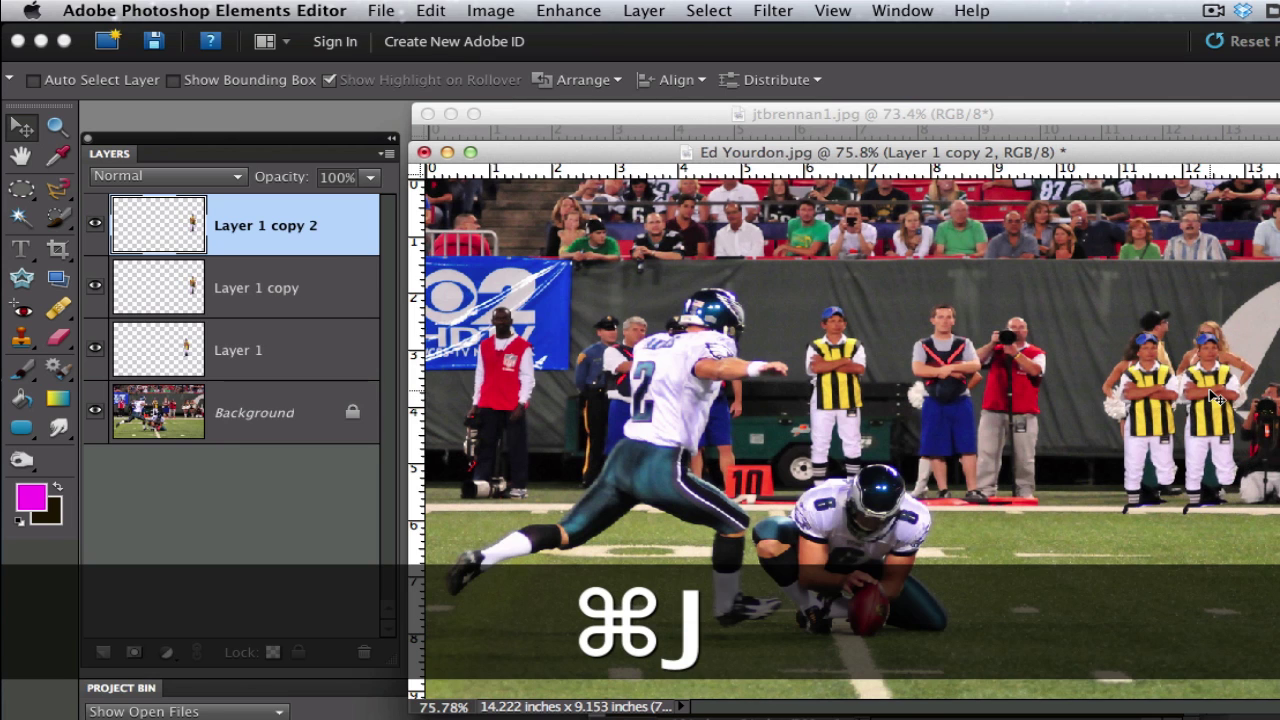
left_click_drag(1222, 405, 1028, 391)
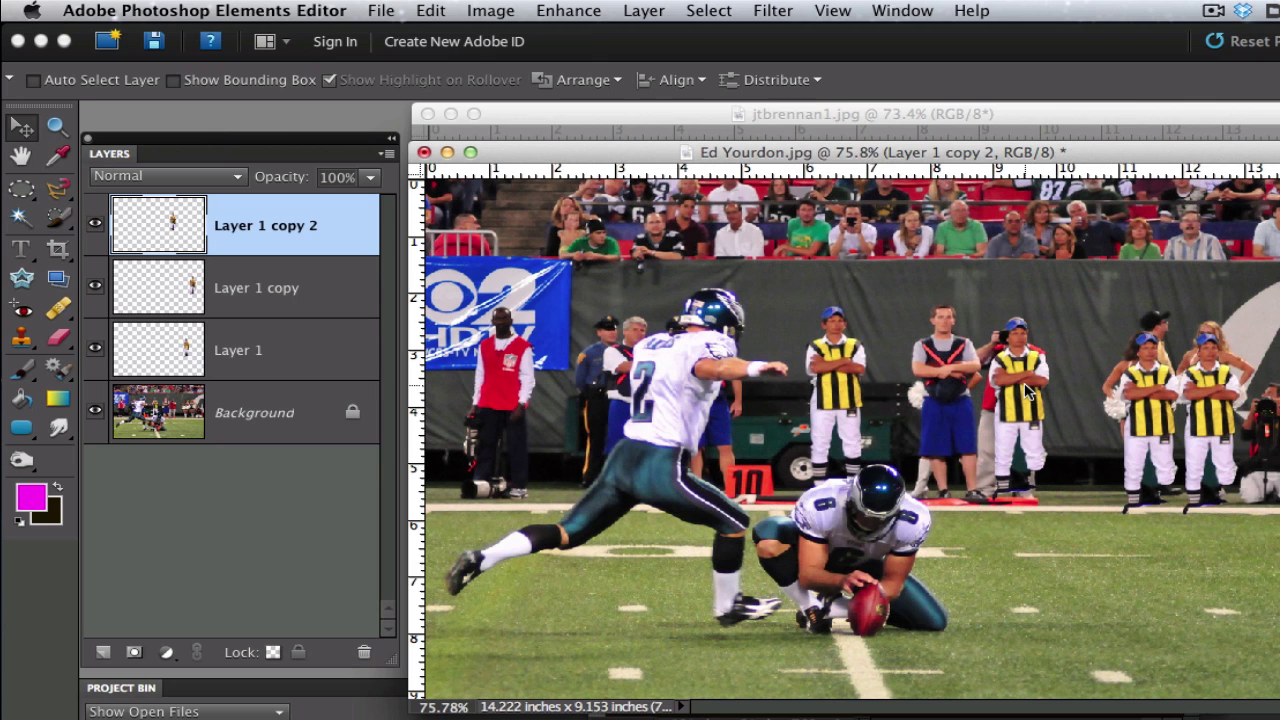
- Duplicate the official's layer once more over the man in blue shorts, and revert the photo to its saved version
key("super+j")
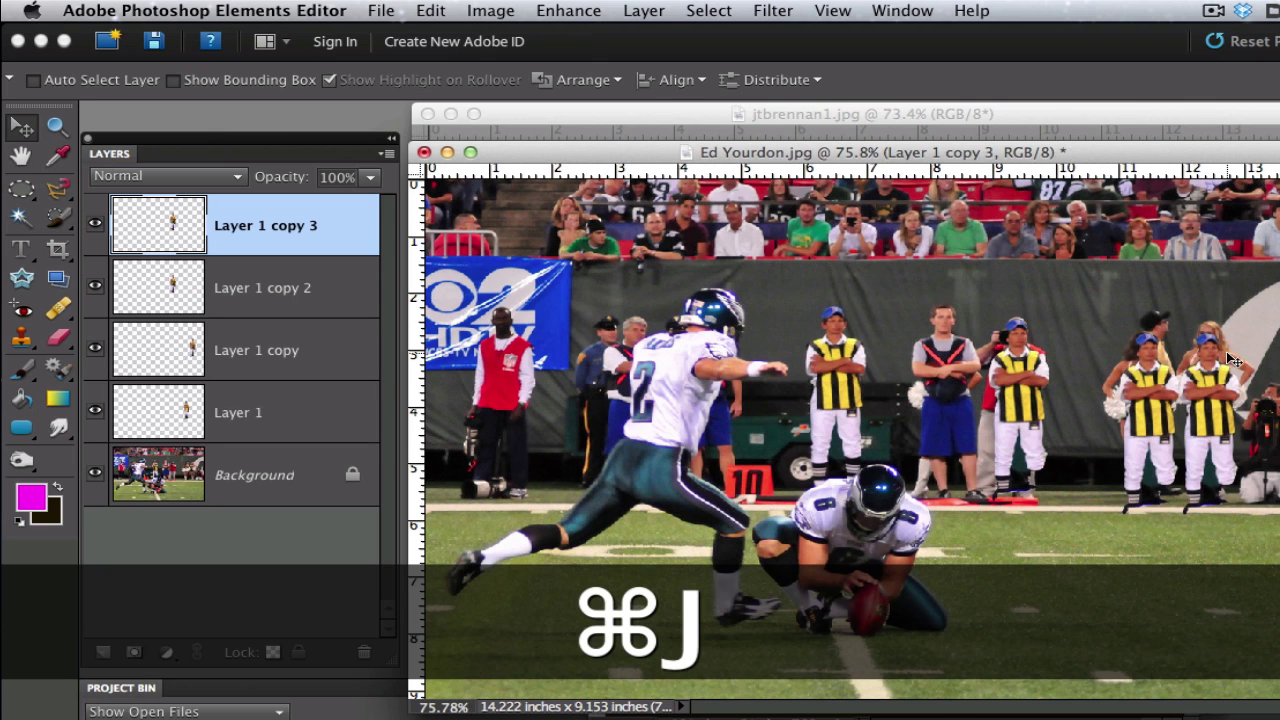
left_click_drag(1018, 383, 940, 368)
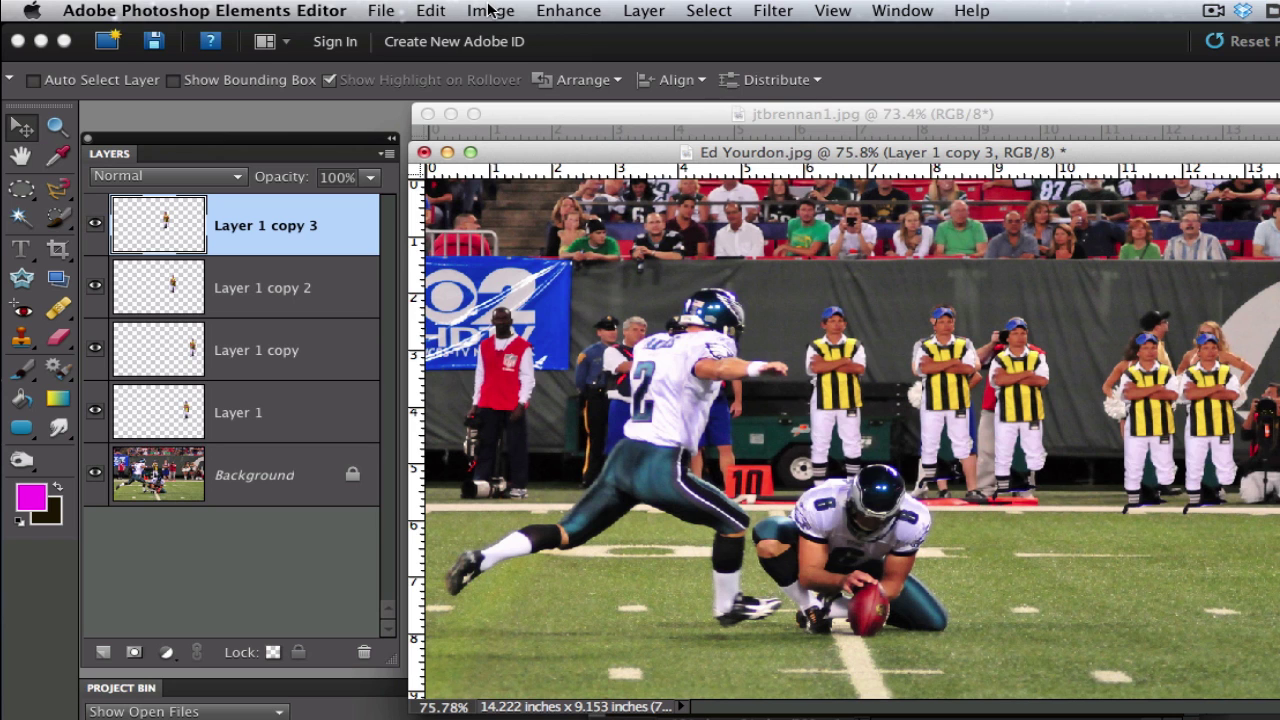
left_click(428, 10)
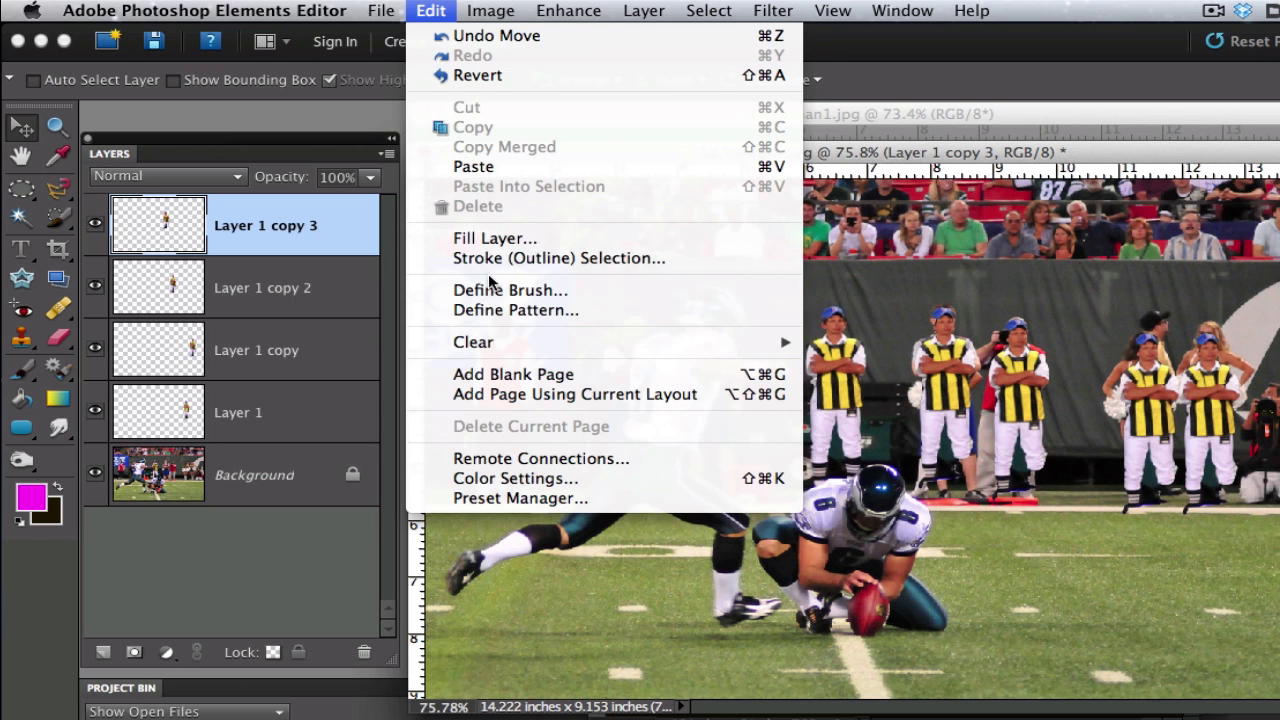
left_click(478, 78)
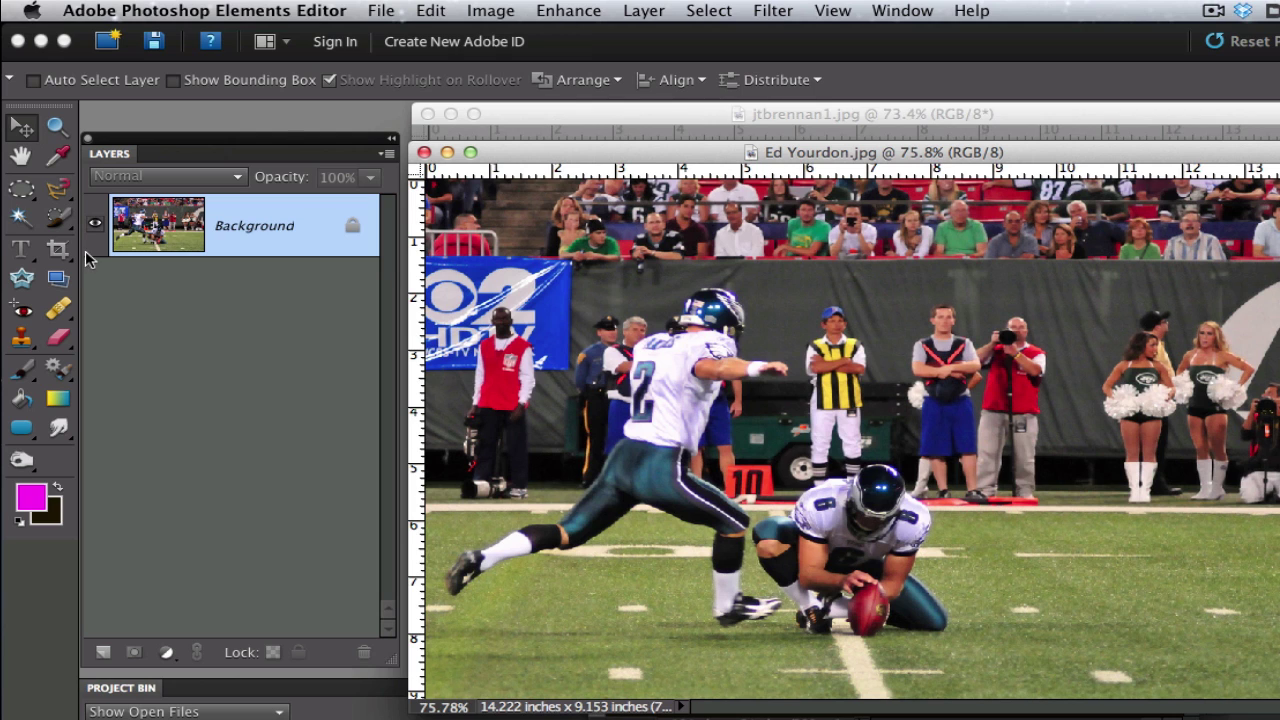
- Select the kicker and the kneeling holder together by tracing around them with the Magnetic Lasso
left_click(54, 190)
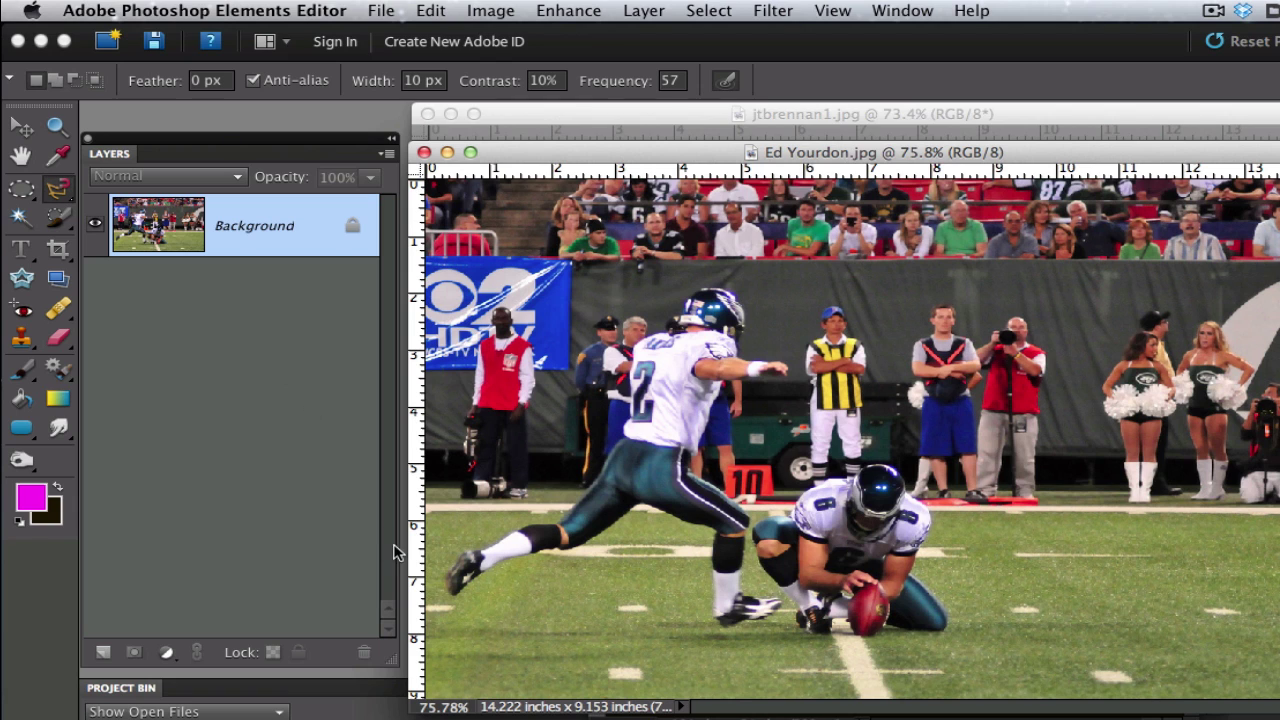
left_click(449, 565)
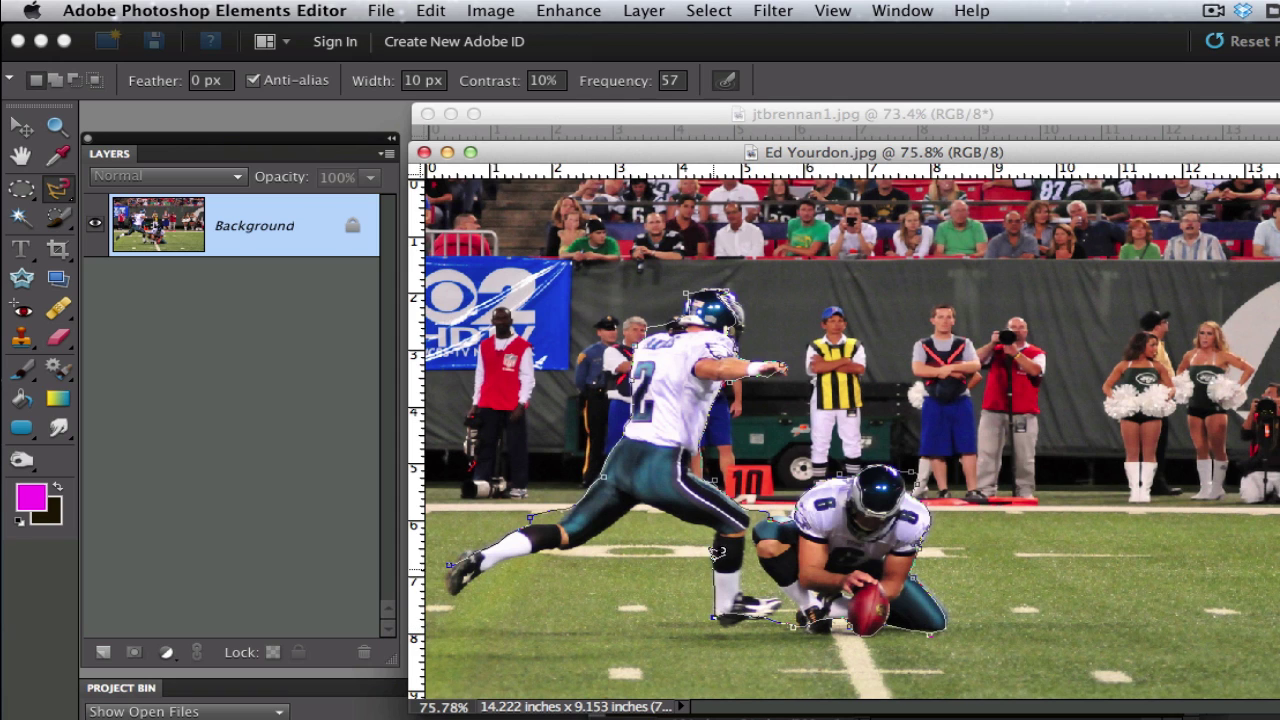
double_click(648, 500)
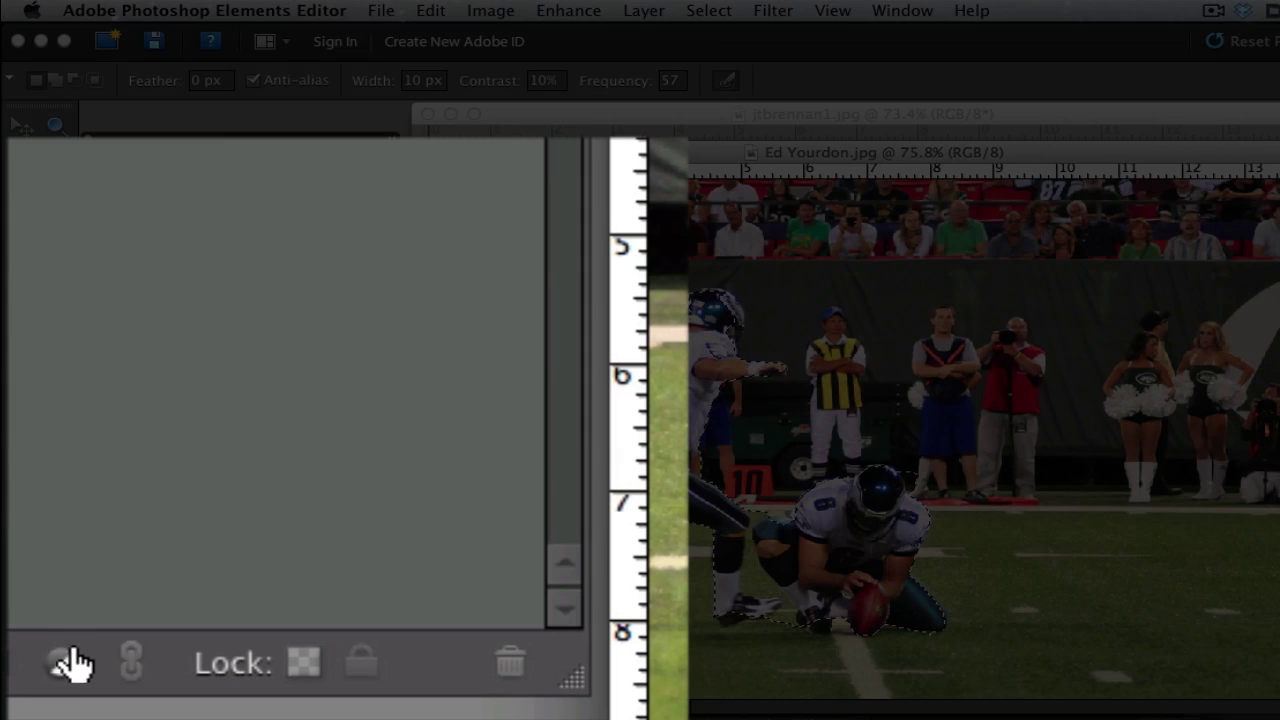
- Try a Hue/Saturation adjustment layer with Saturation -100 on the selected players, and undo it back to the active selection
left_click(166, 651)
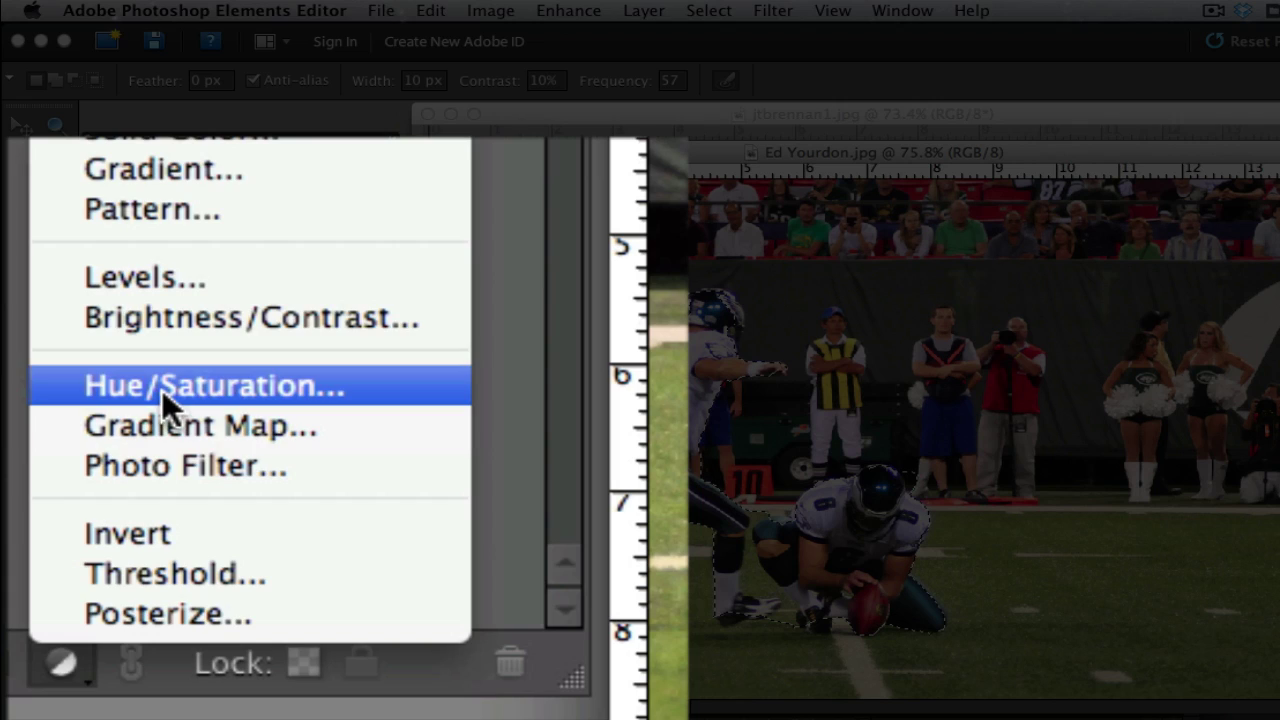
left_click(162, 386)
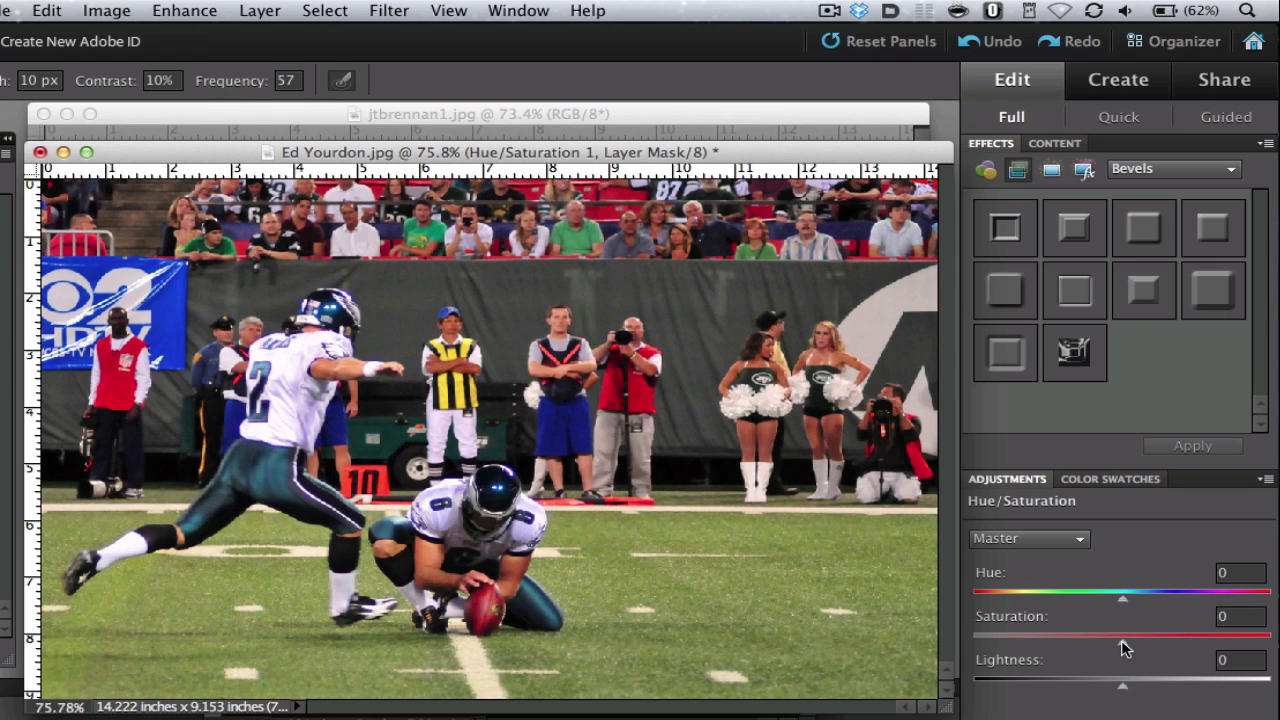
left_click_drag(1120, 648, 965, 646)
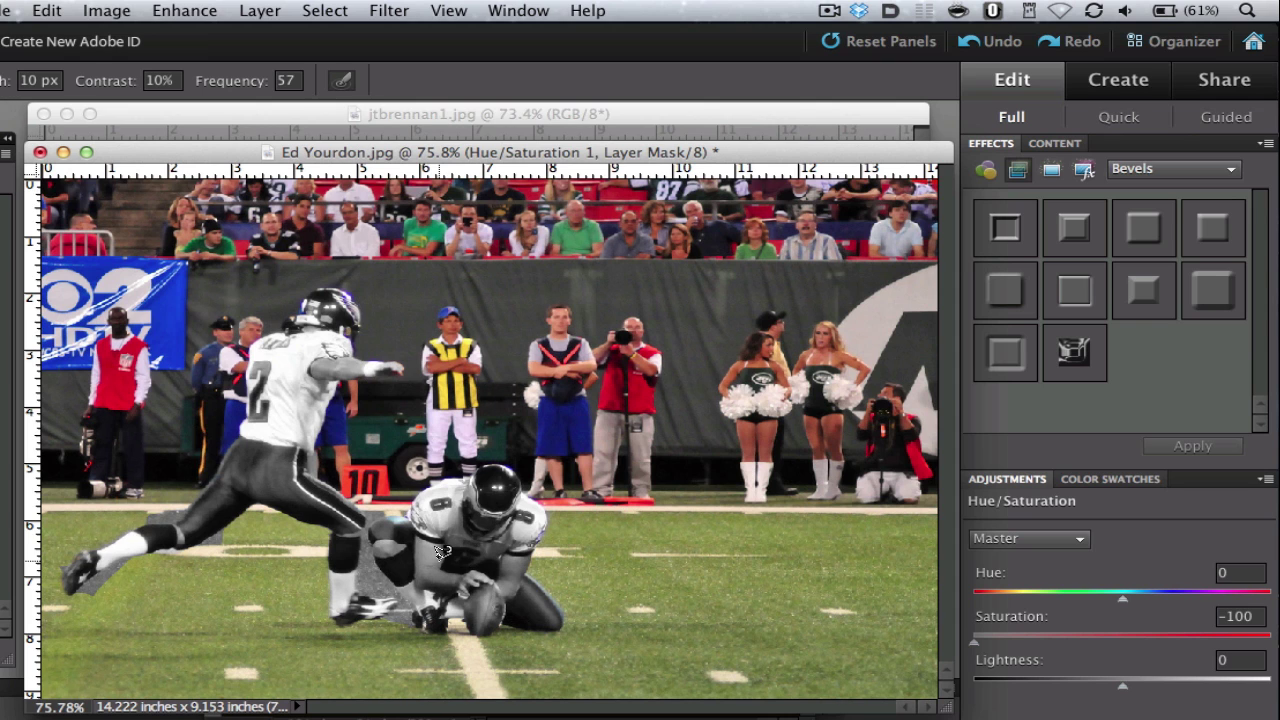
key("super+z")
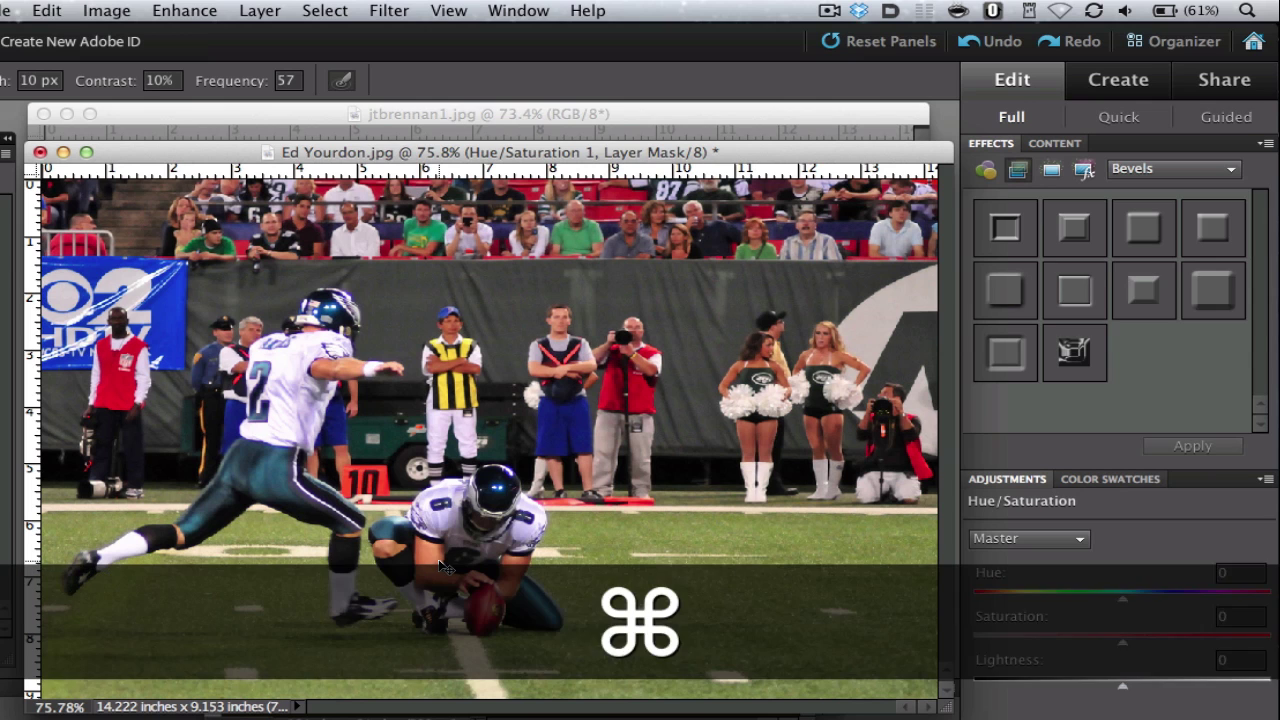
key("super+z")
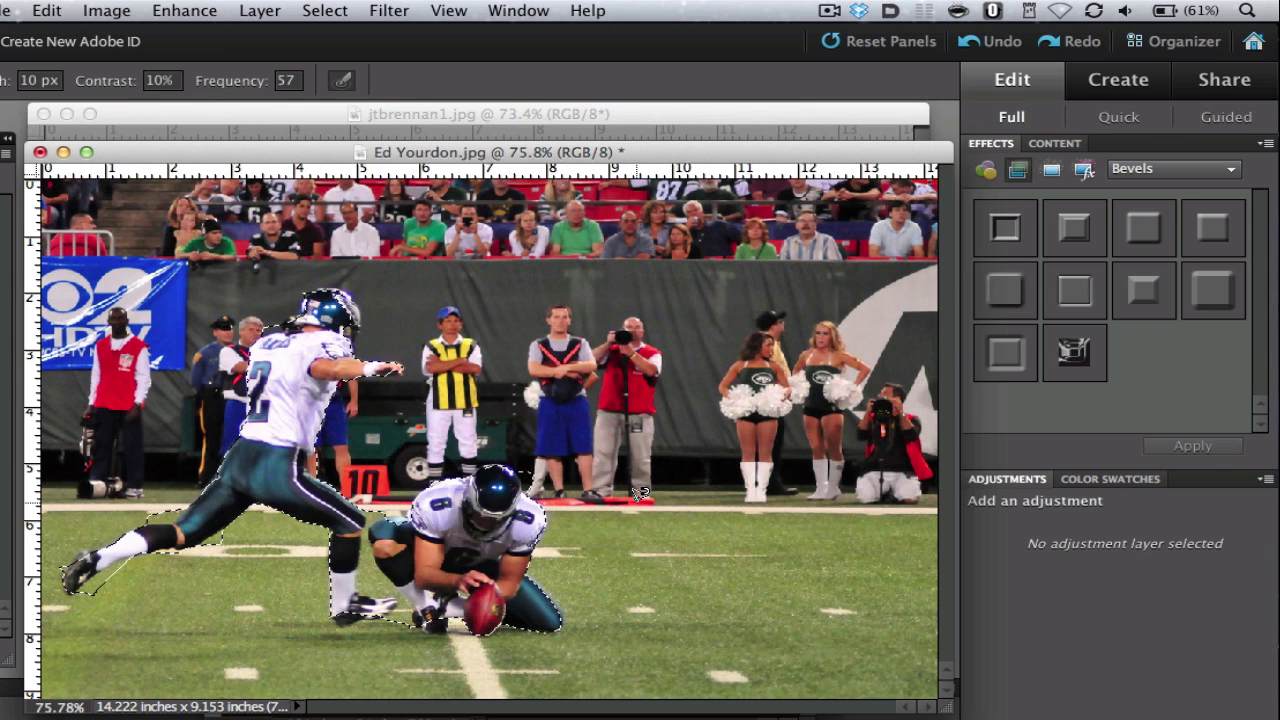
- Invert the selection and desaturate everything around the two players with a Hue/Saturation adjustment layer at Saturation -100
left_click(330, 10)
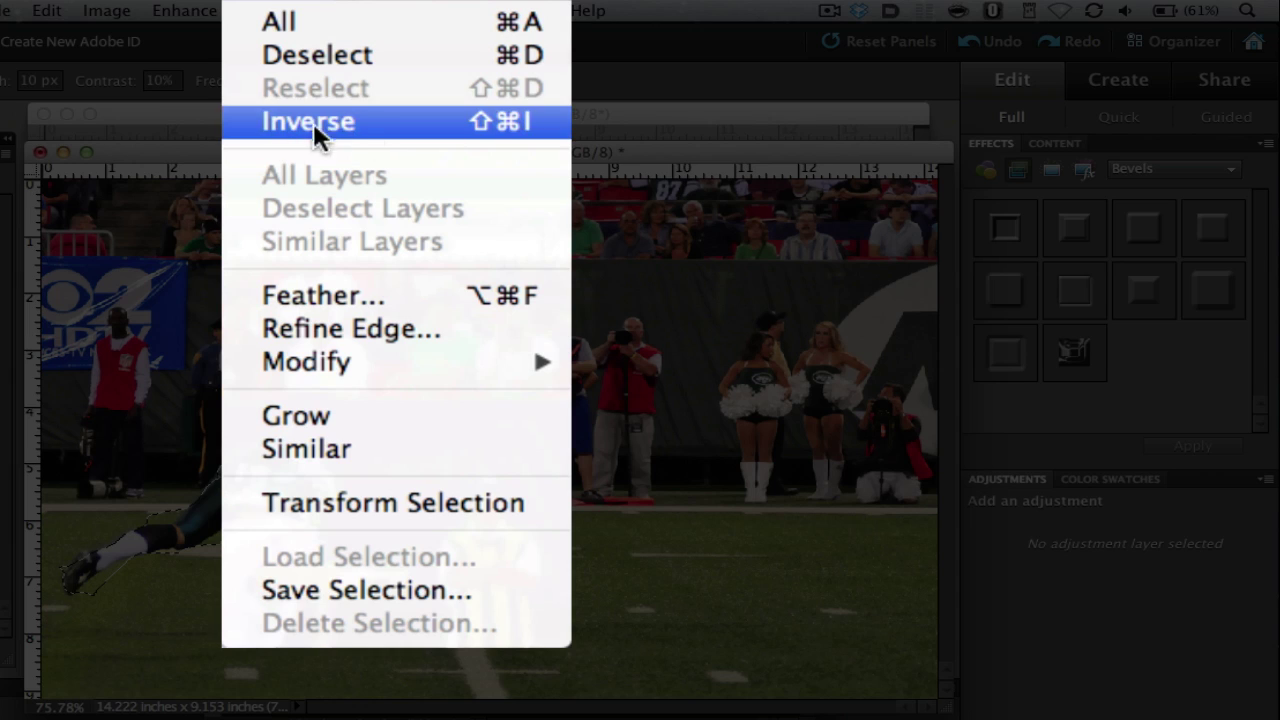
left_click(342, 120)
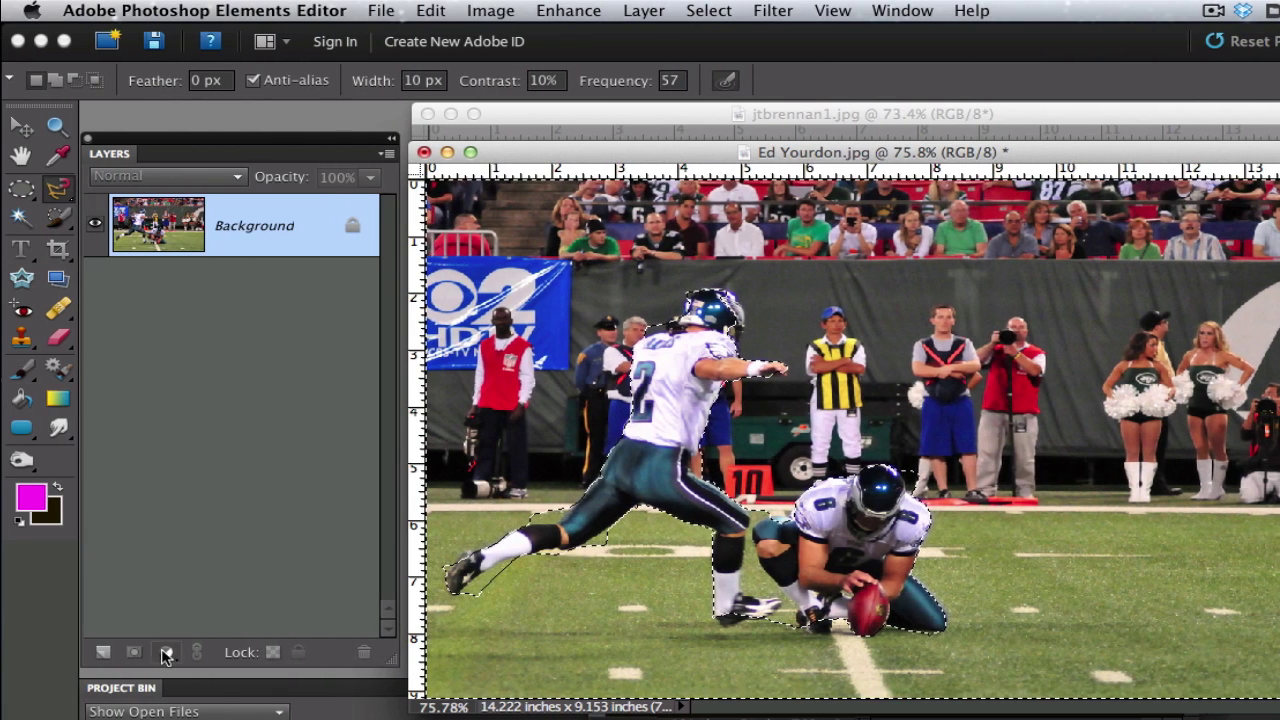
left_click(166, 652)
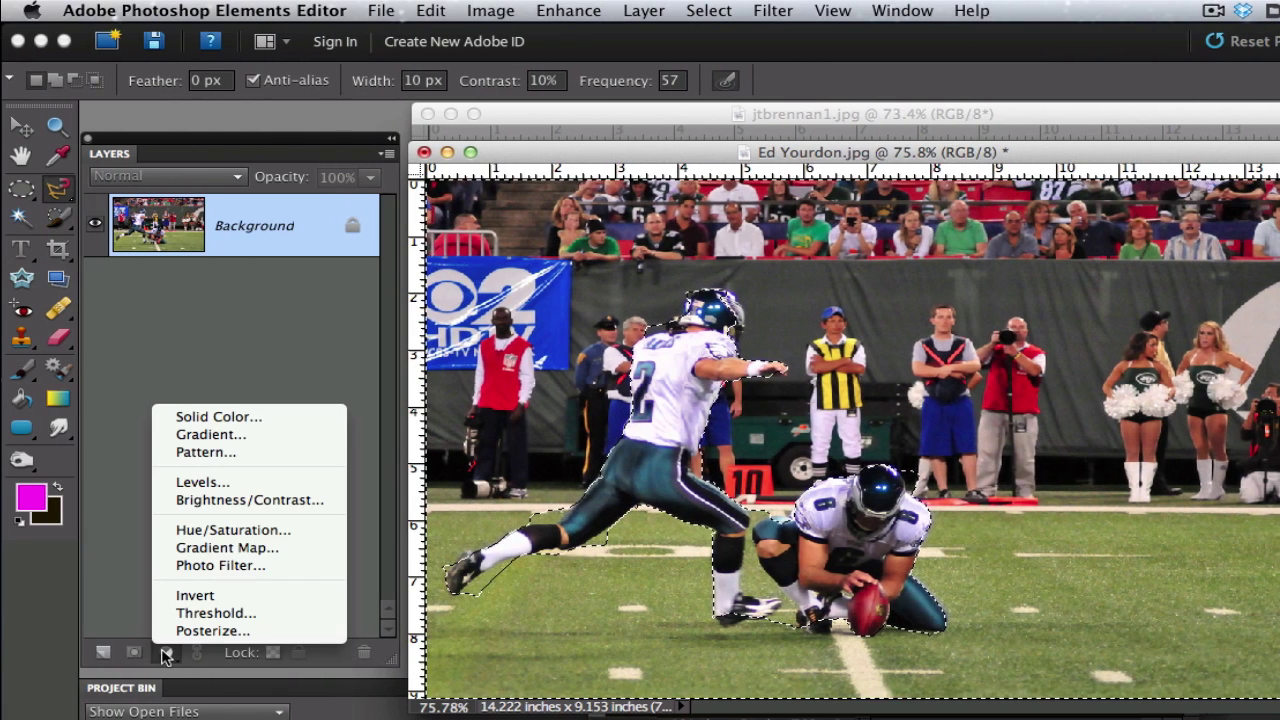
left_click(196, 531)
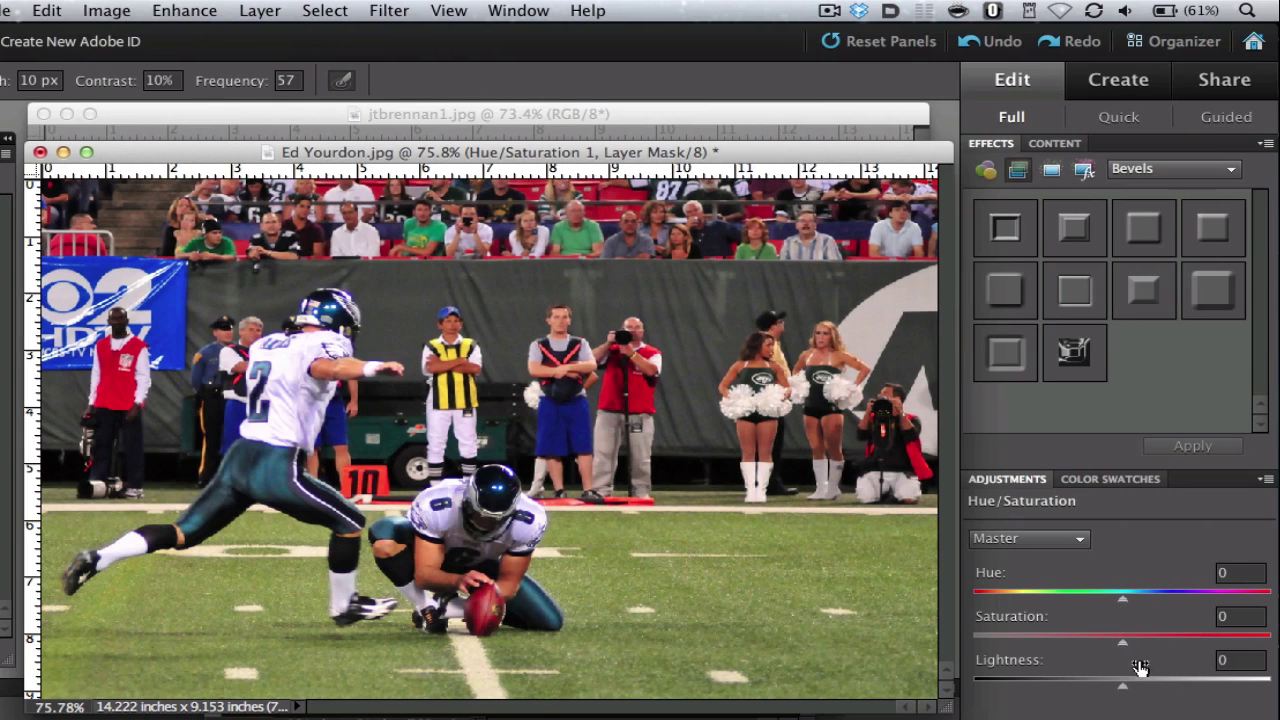
left_click_drag(1127, 648, 946, 643)
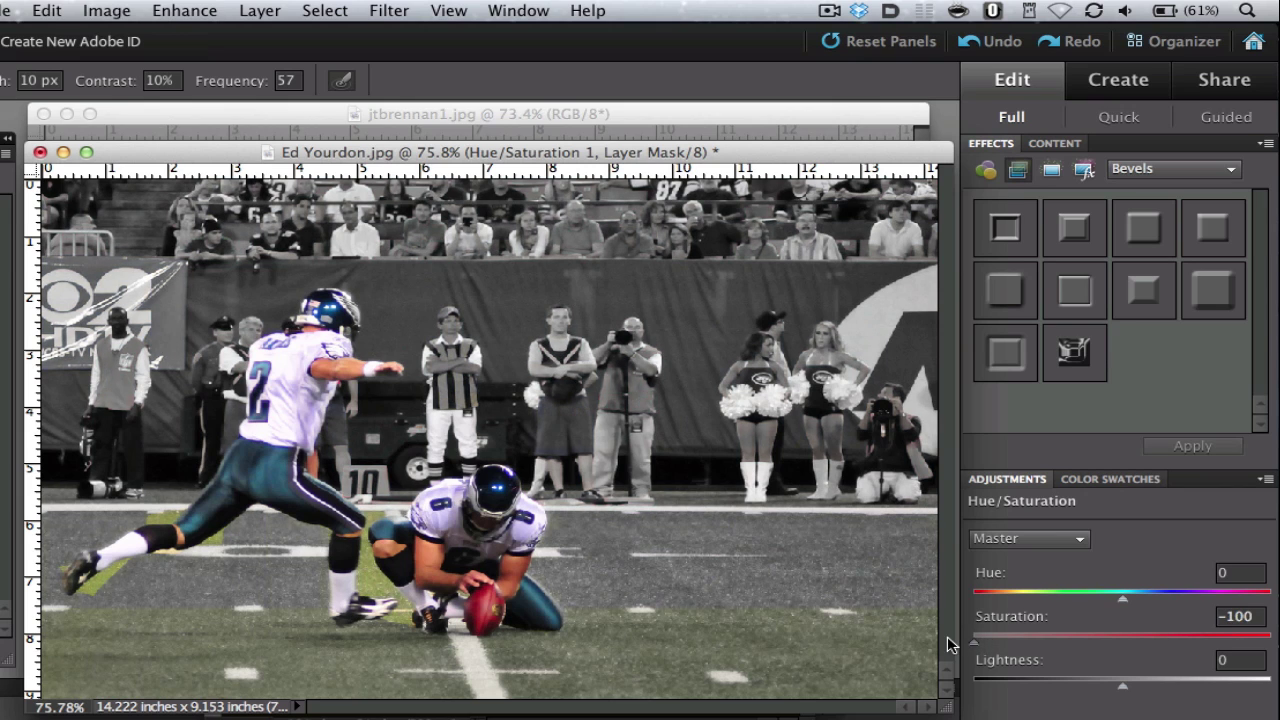
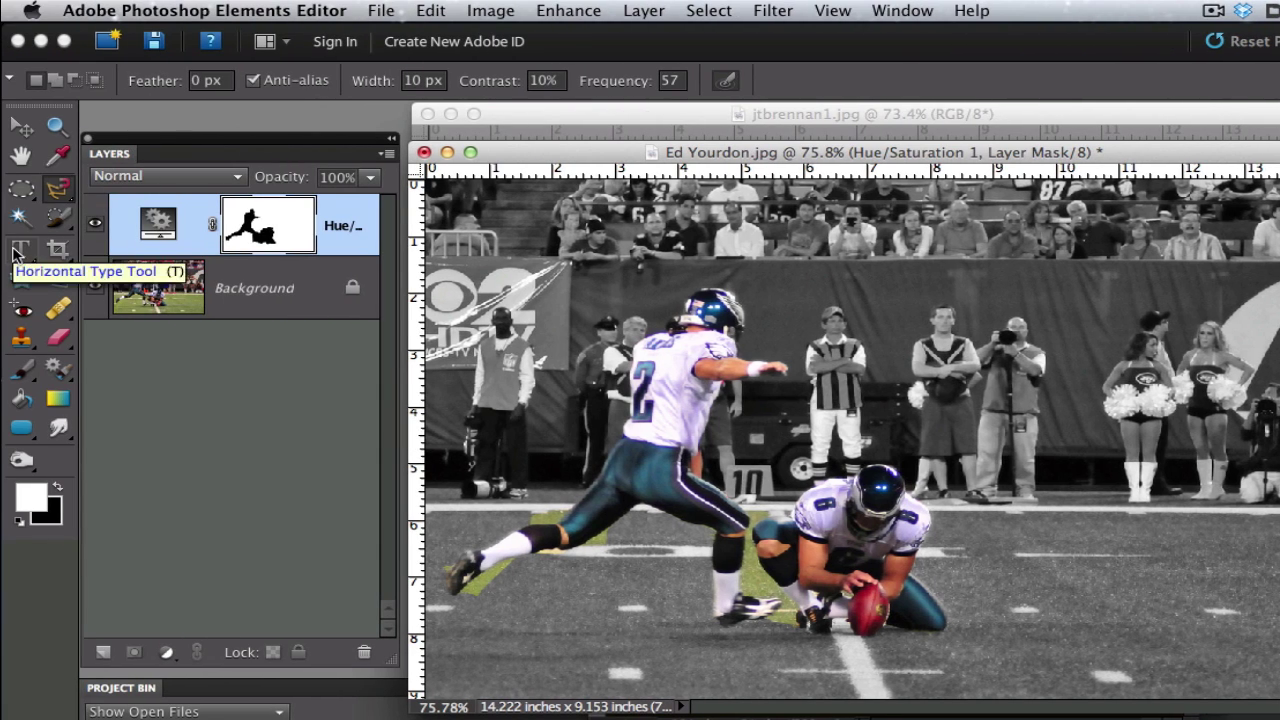
- Add a magenta text layer reading "Kickers" at 80 pt above the kicker's helmet
left_click(20, 250)
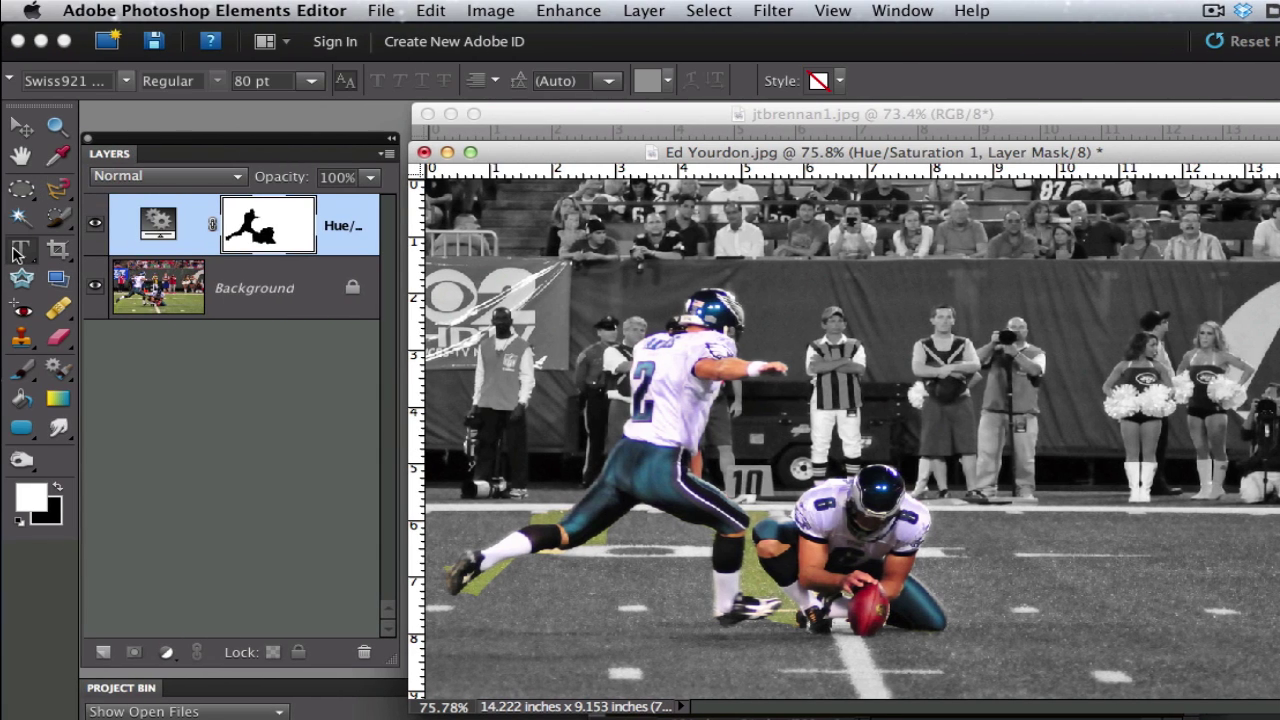
left_click(668, 82)
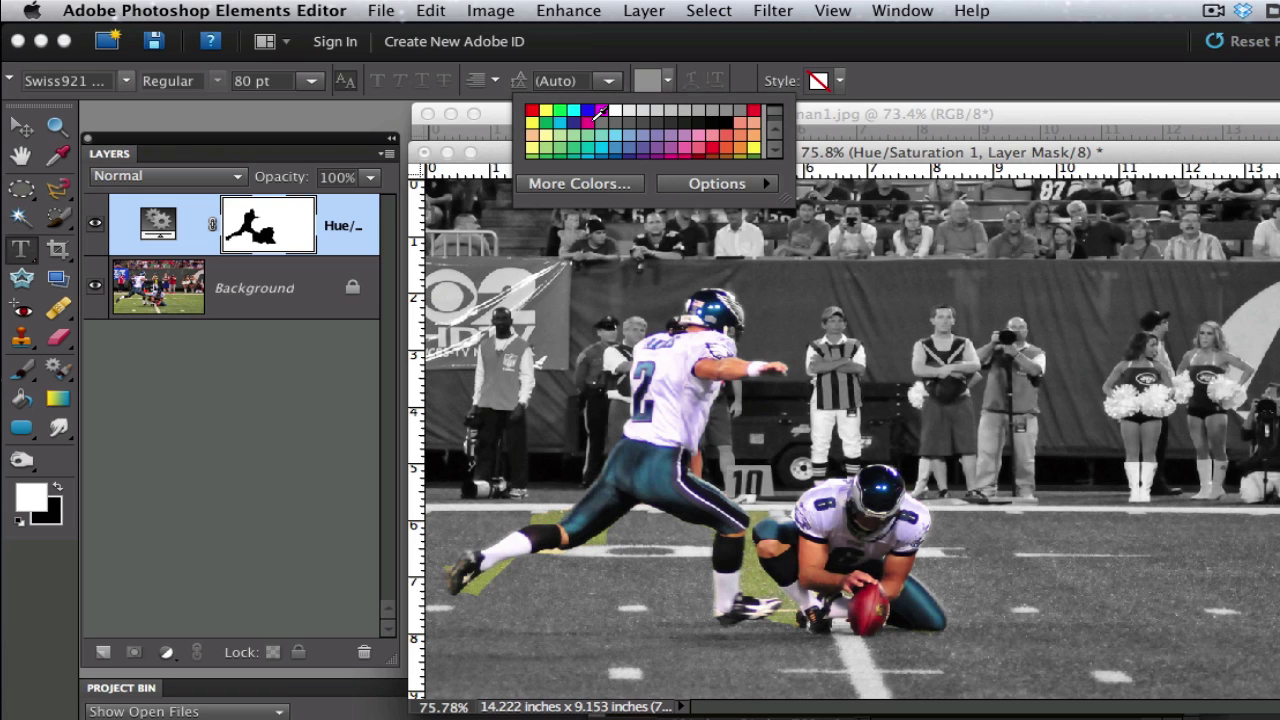
left_click(598, 115)
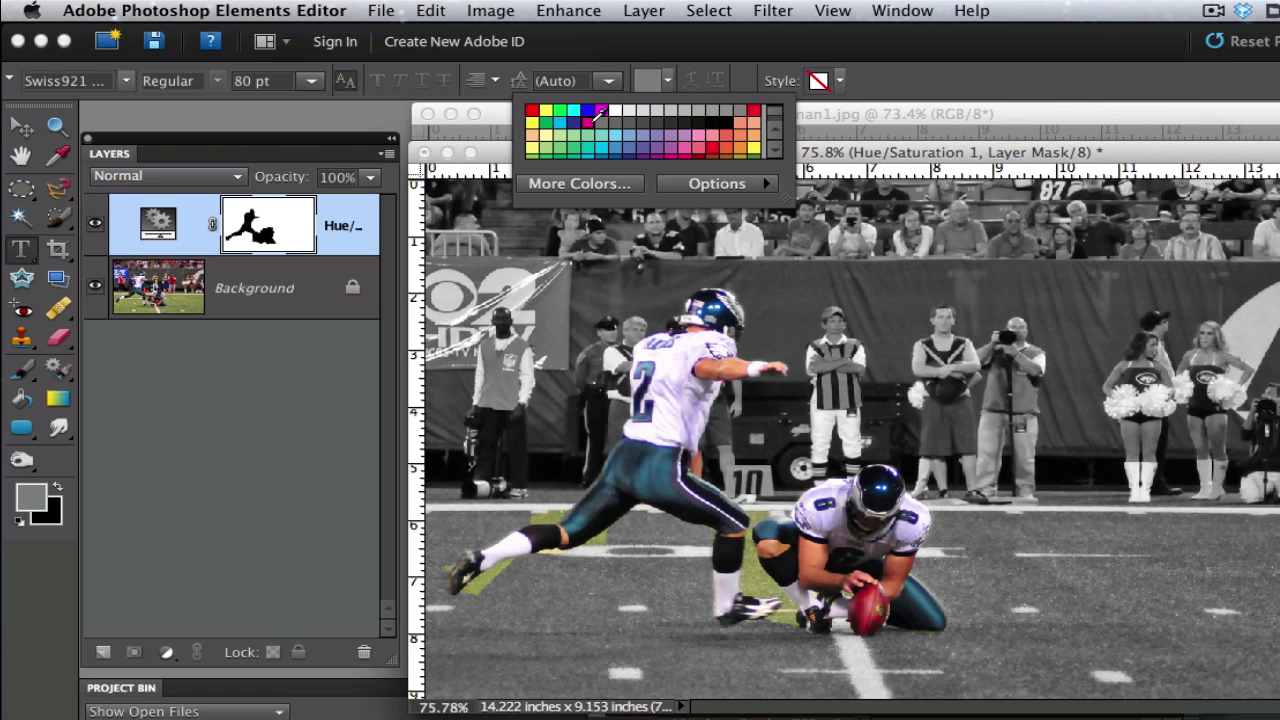
left_click(811, 295)
type("Kick")
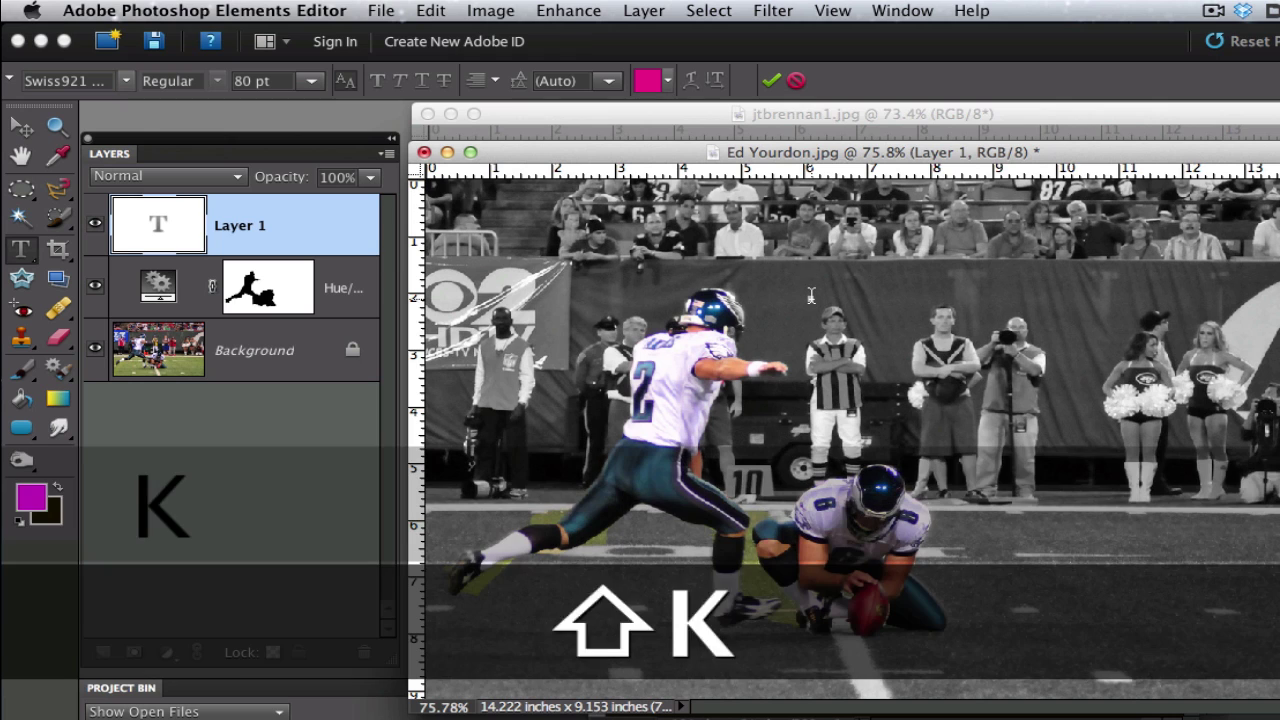
type("ers")
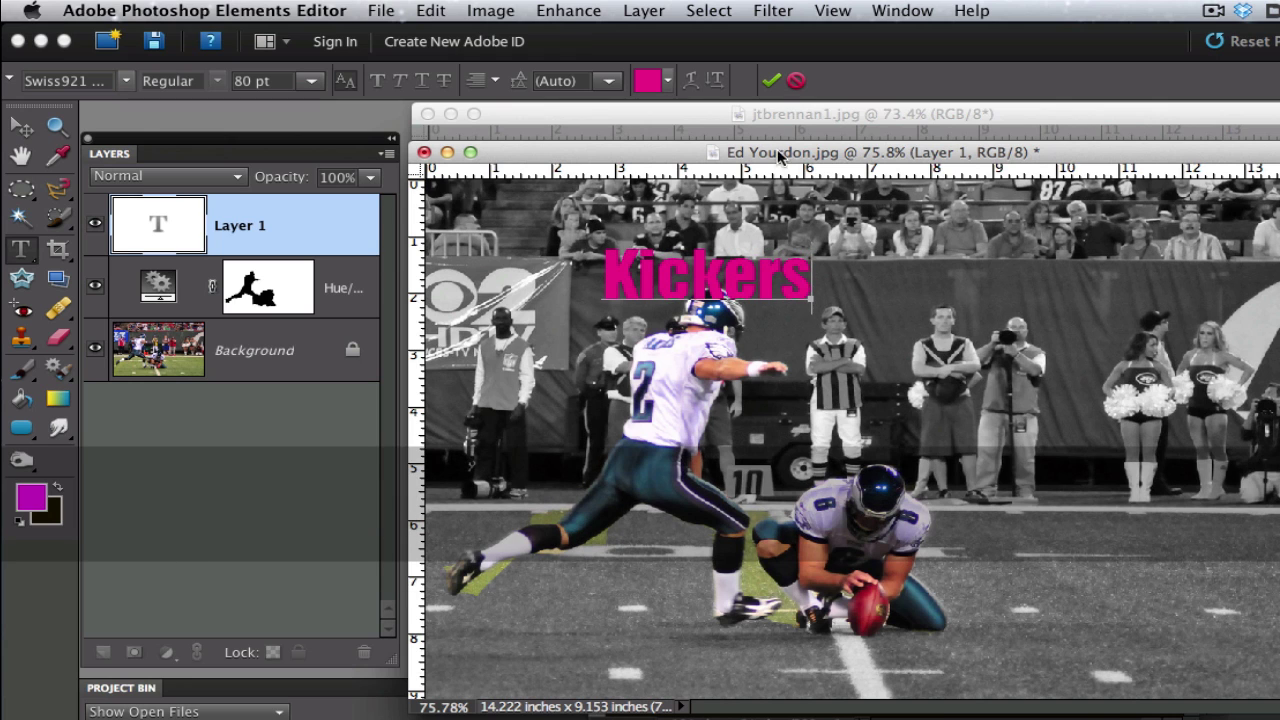
left_click(770, 80)
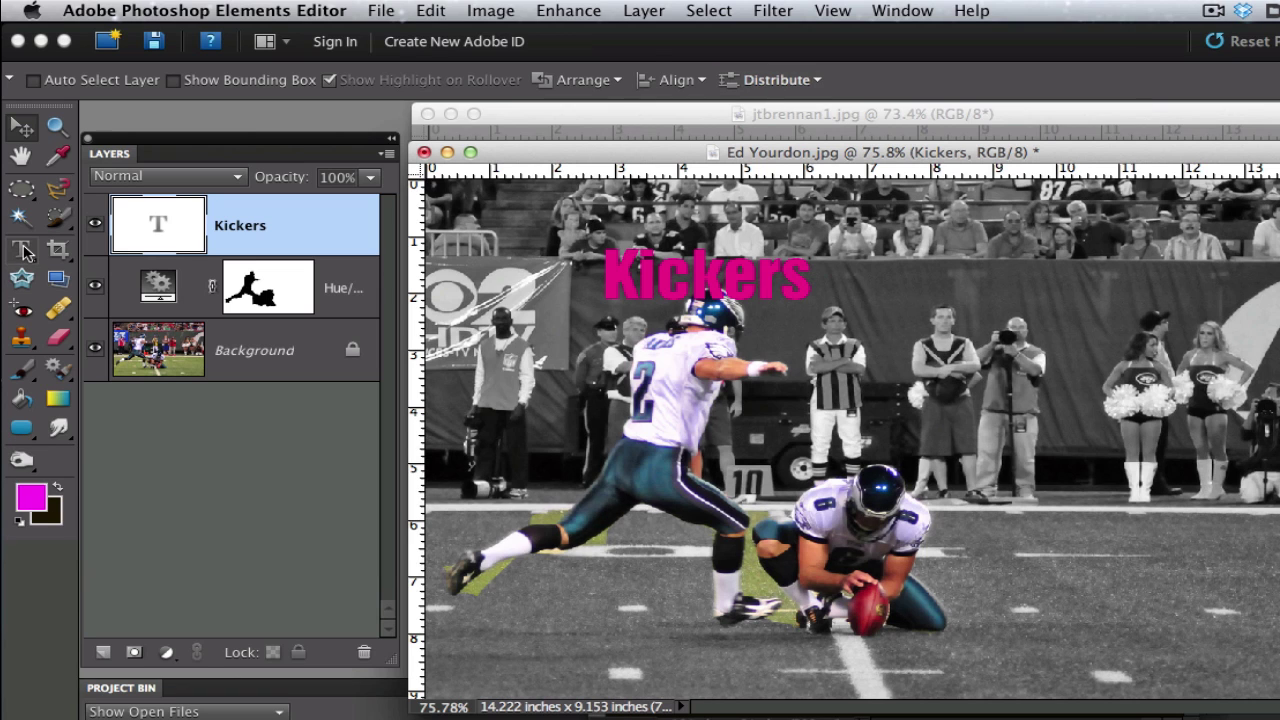
- Add a second text layer reading "Are Great" below "Kickers", and try to color it green #13e88b before committing the text
left_click(20, 250)
left_click(681, 374)
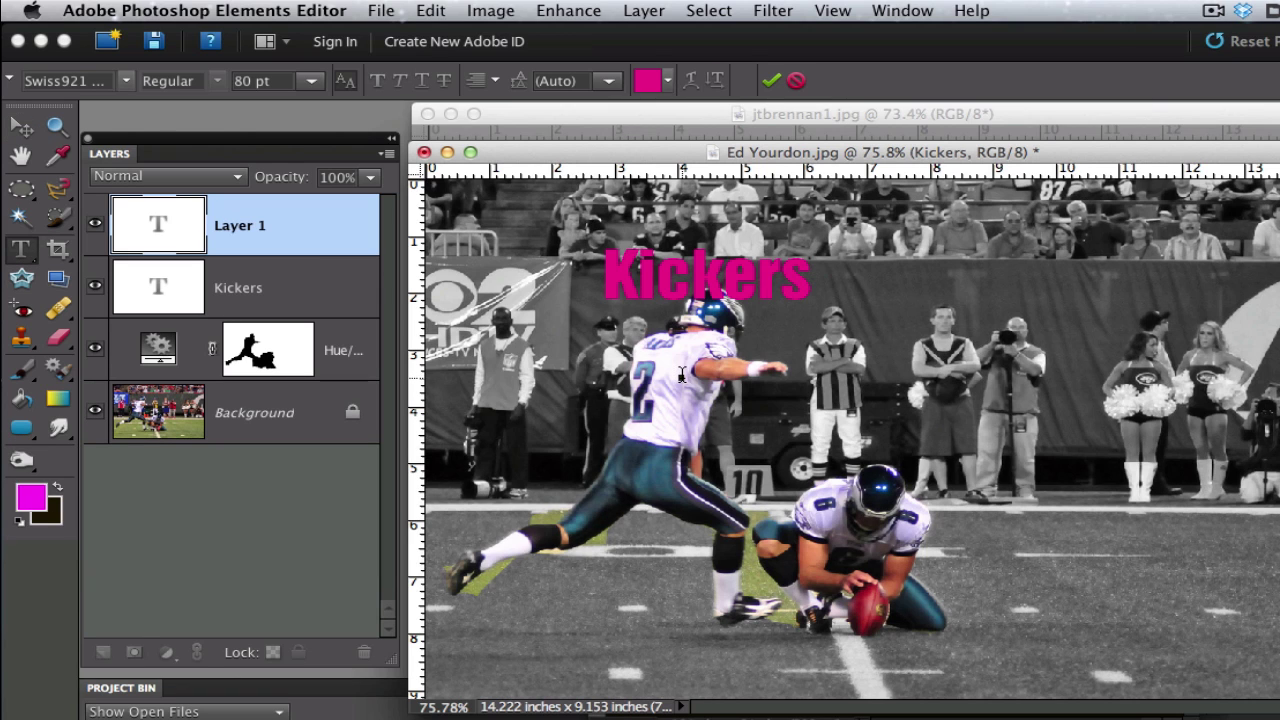
type("Are Great")
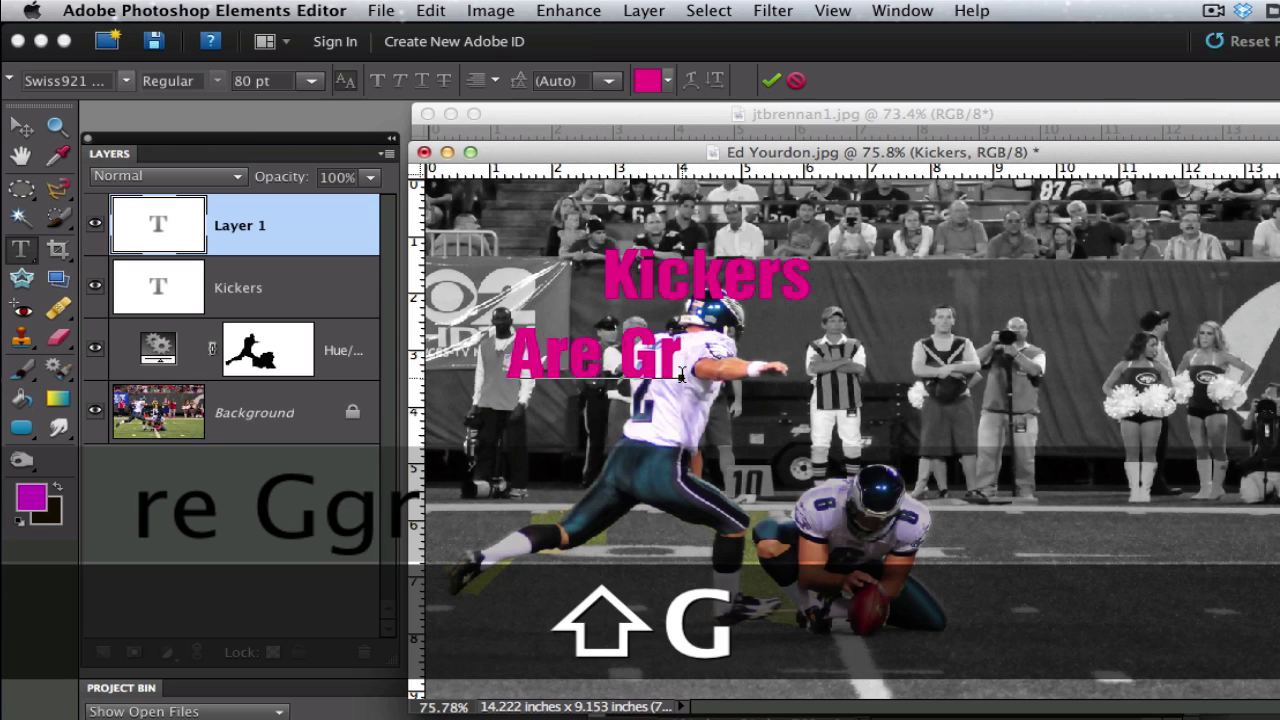
left_click(649, 80)
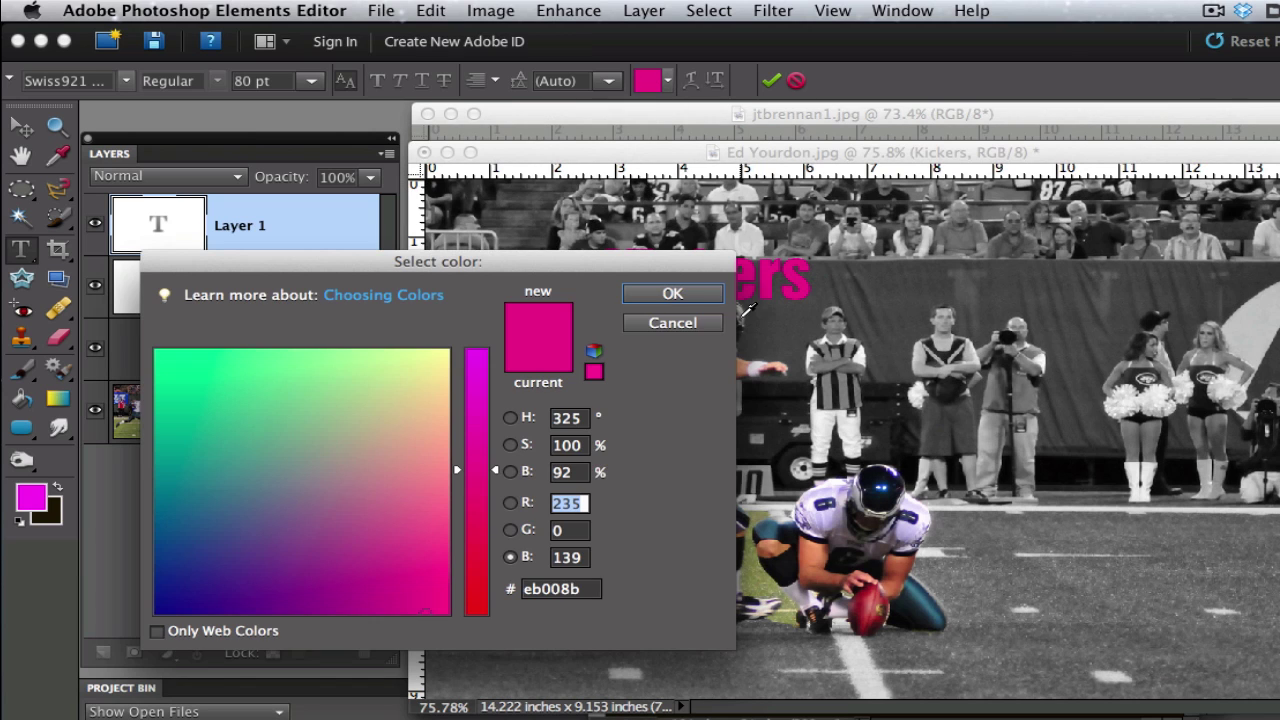
left_click(176, 373)
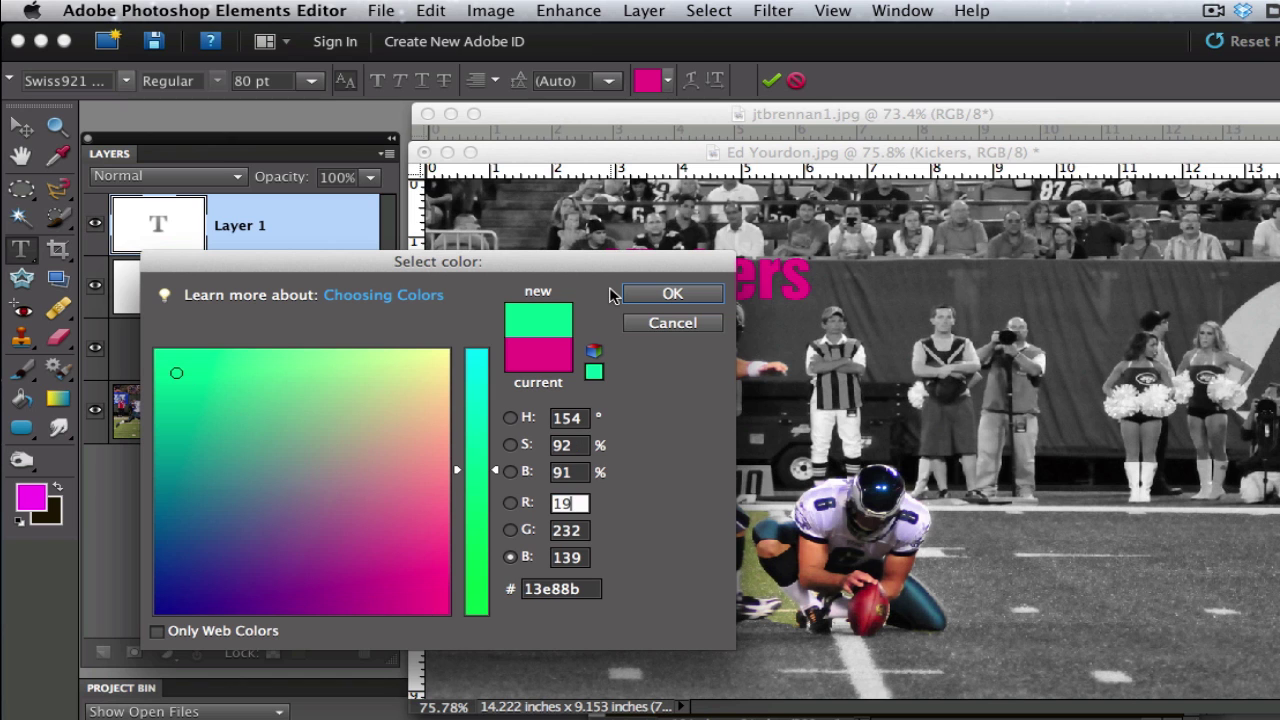
left_click(671, 293)
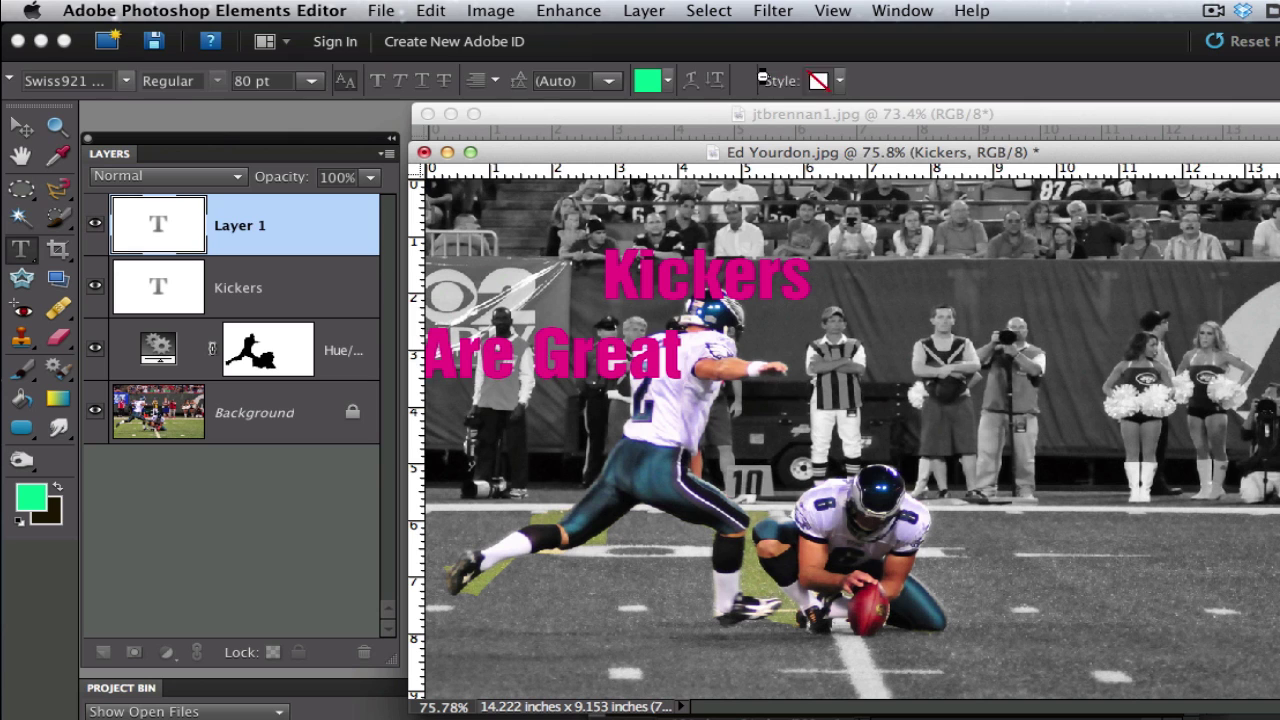
left_click(772, 80)
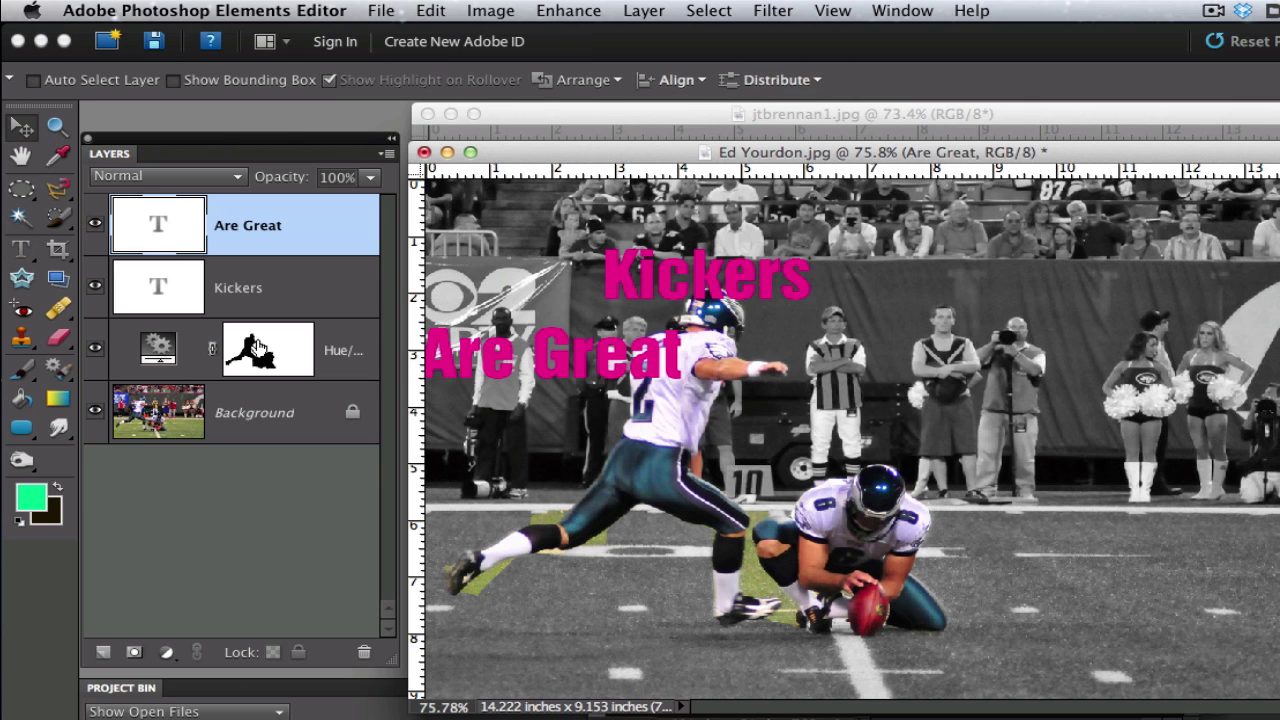
- Recolor the whole "Are Great" text green #21fd8b and move it up so it partly overlaps "Kickers"
double_click(165, 222)
left_click(645, 82)
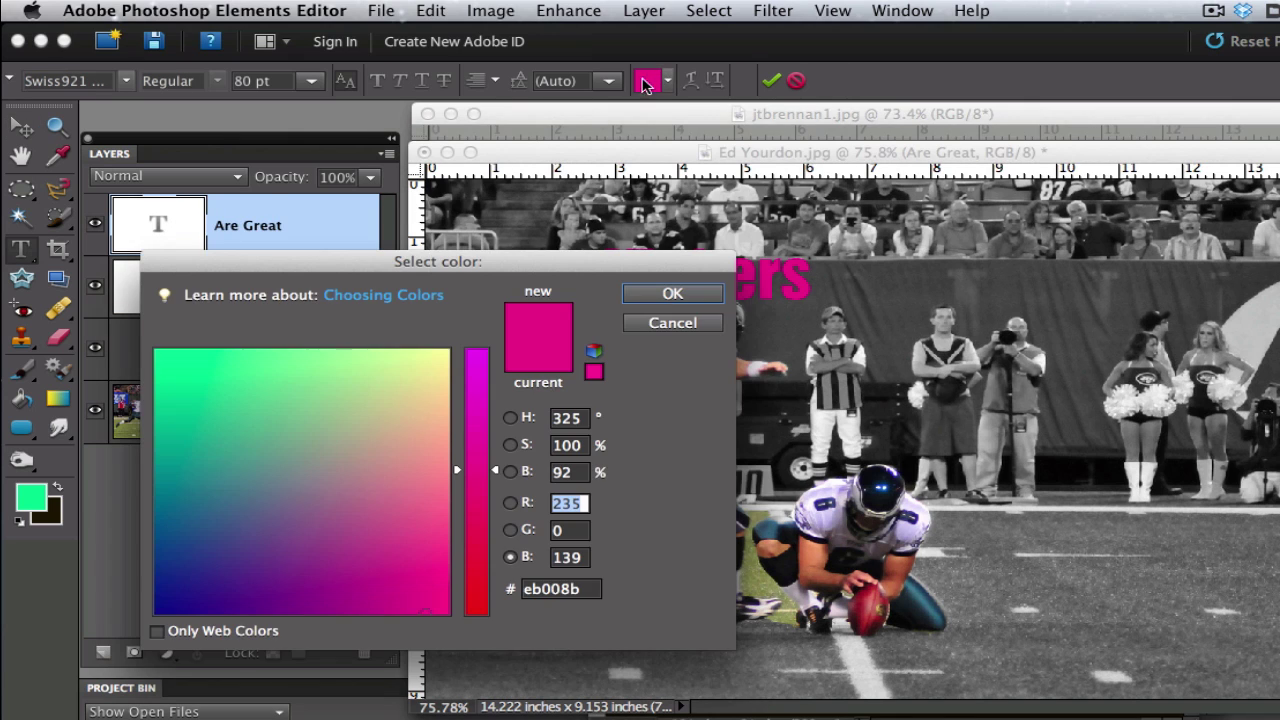
left_click(195, 349)
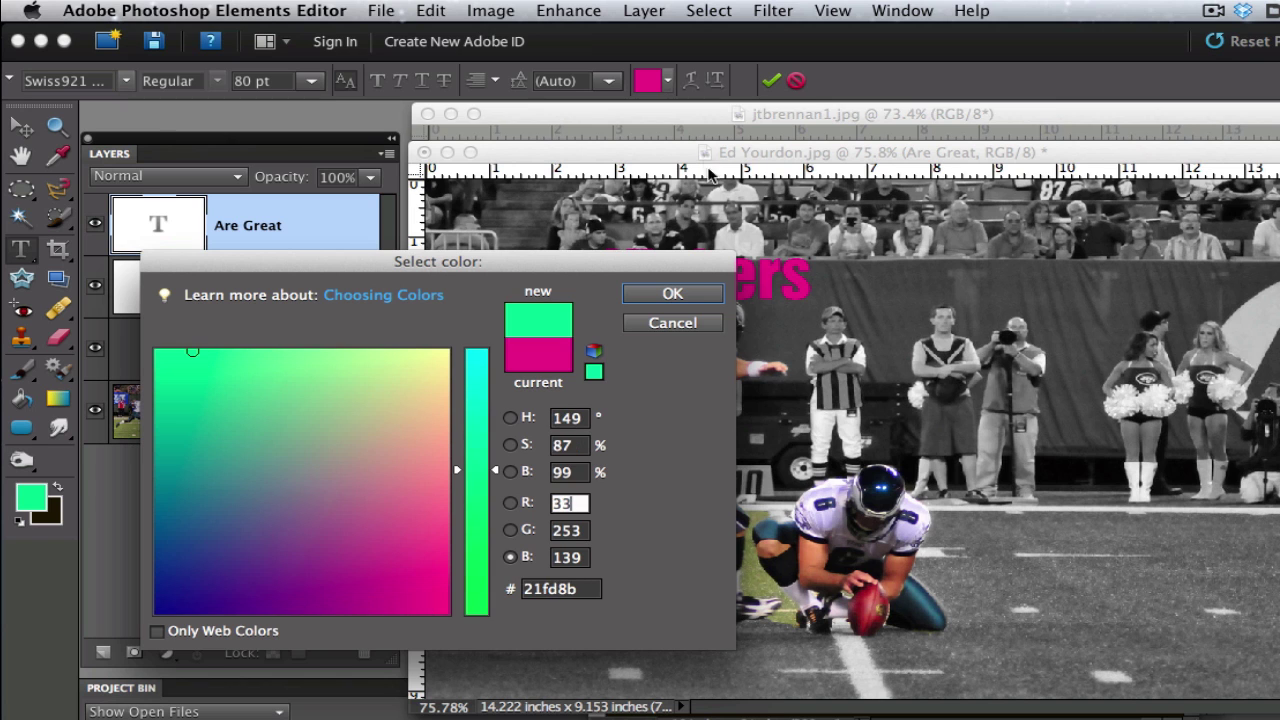
left_click(680, 298)
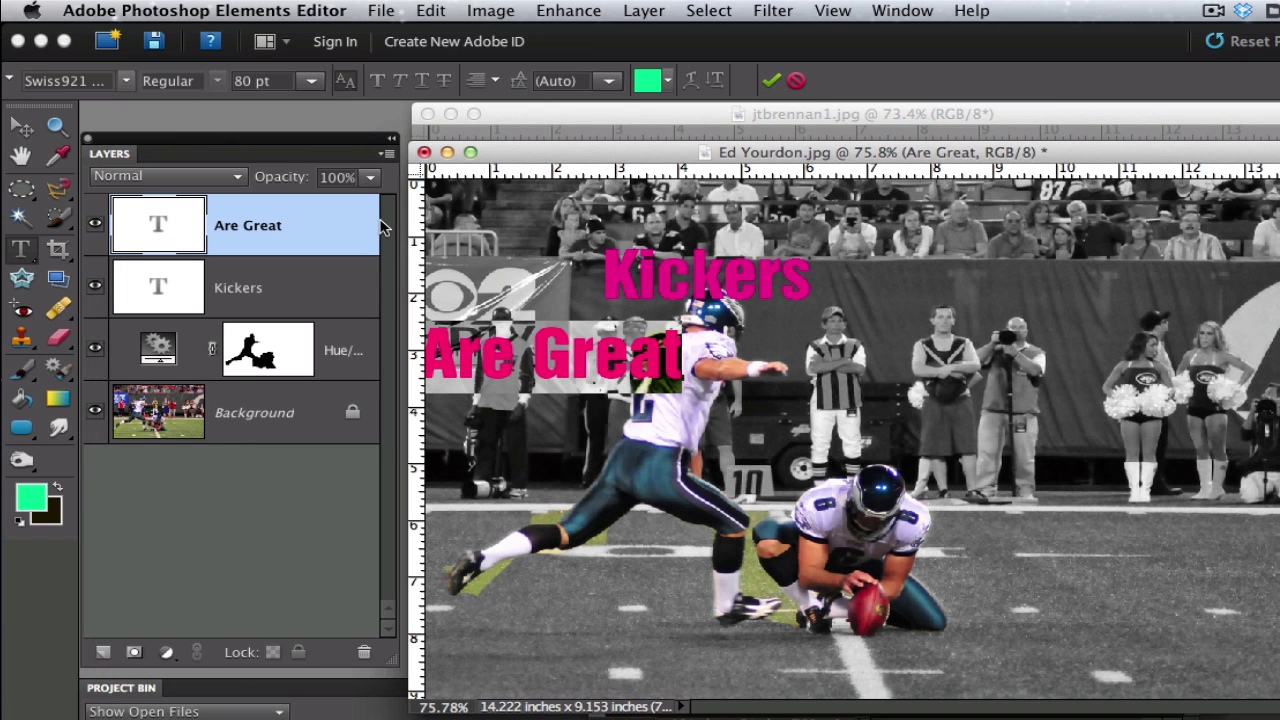
left_click(770, 82)
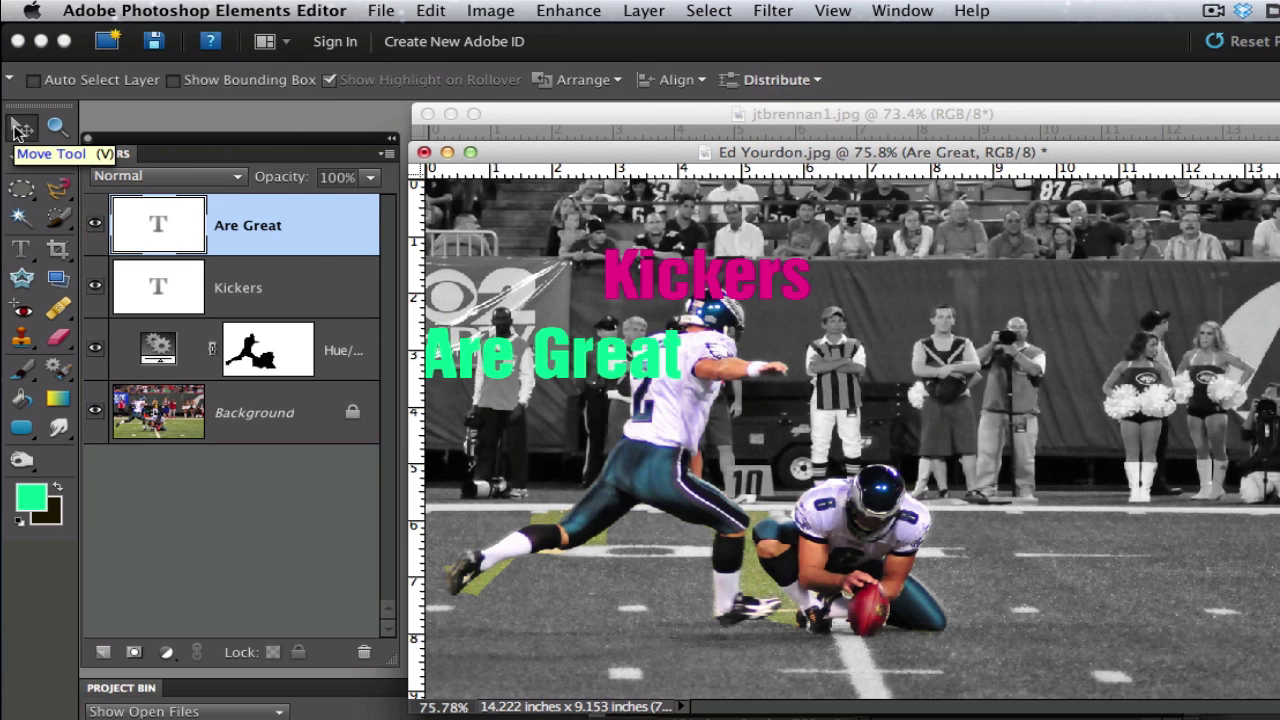
left_click_drag(492, 367, 630, 307)
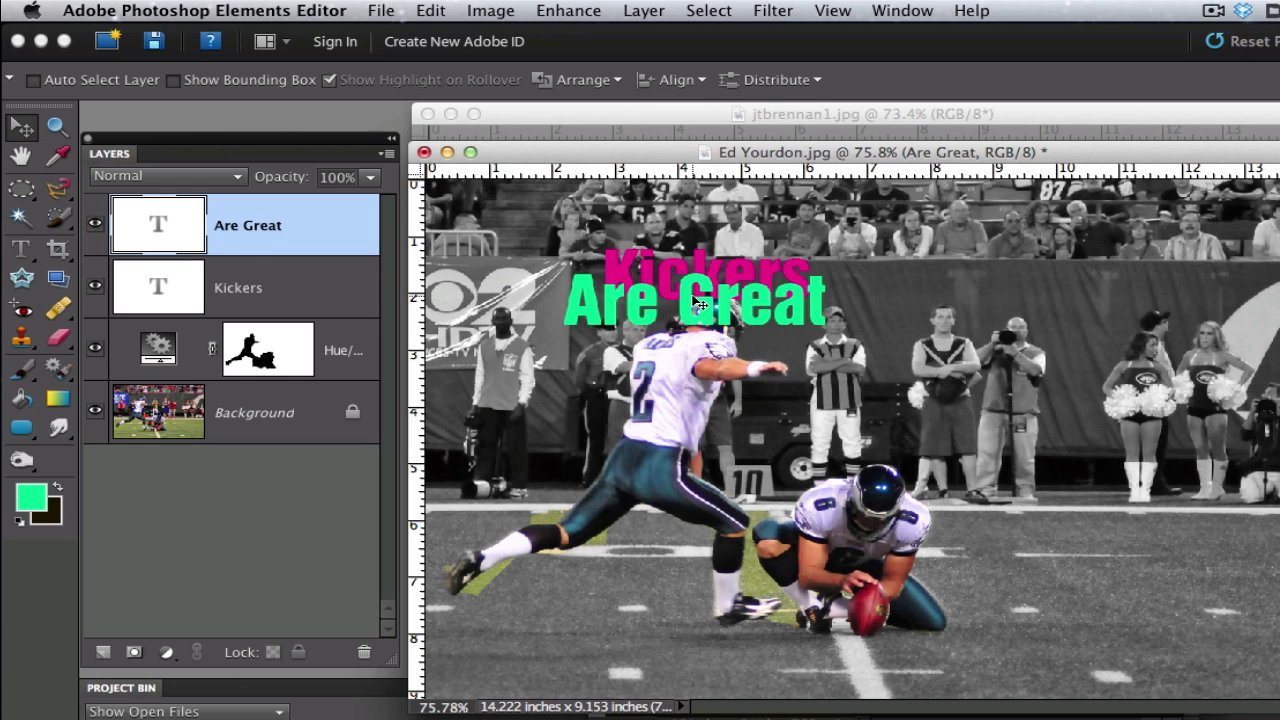
- Move the "Kickers" text layer above the "Are Great" layer in the stacking order
left_click(180, 287)
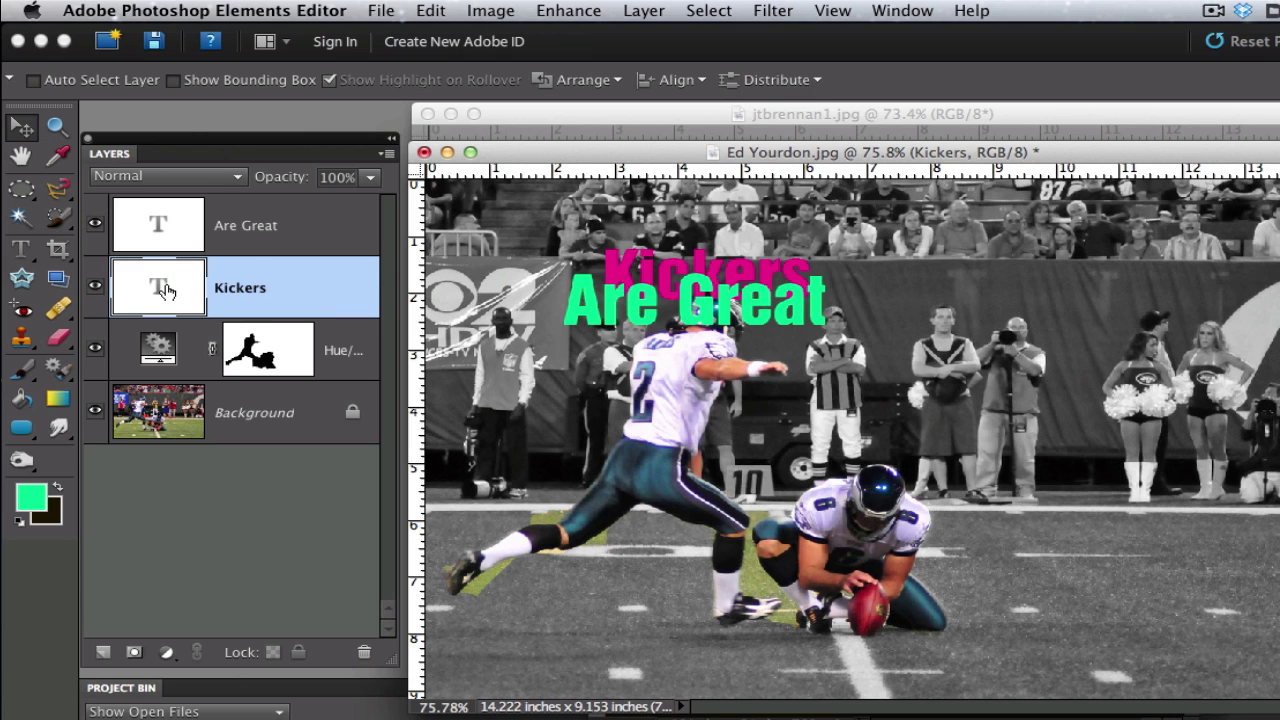
left_click_drag(177, 293, 184, 210)
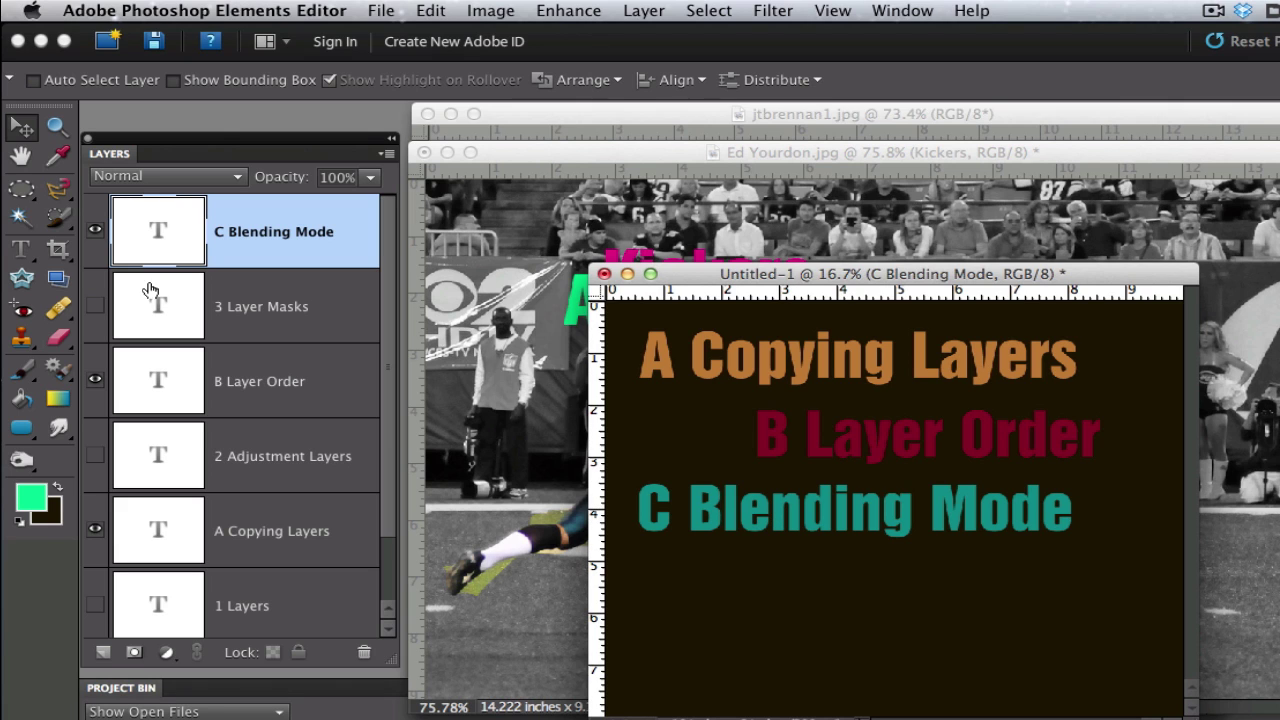
- In Untitled-1, show the "1 Layers", "2 Adjustment Layers" and "3 Layer Masks" layers and hide the A, B and C text layers
left_click(95, 456)
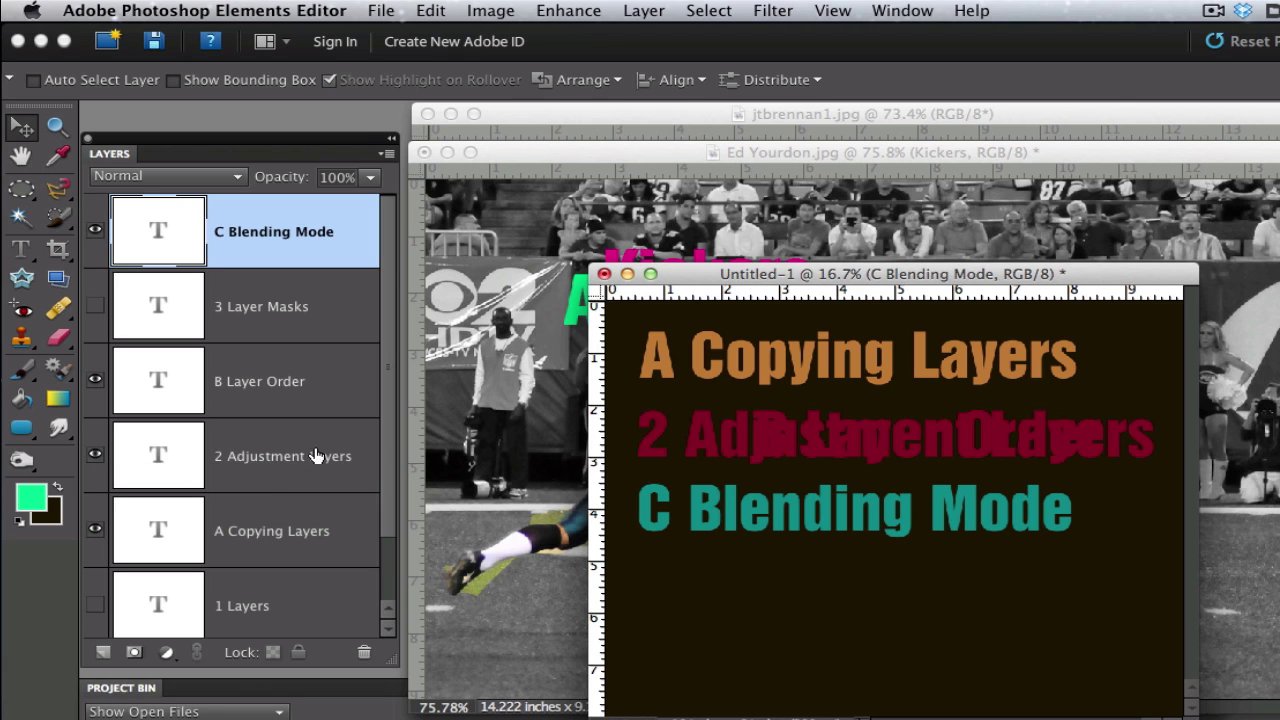
left_click(90, 522)
left_click(95, 381)
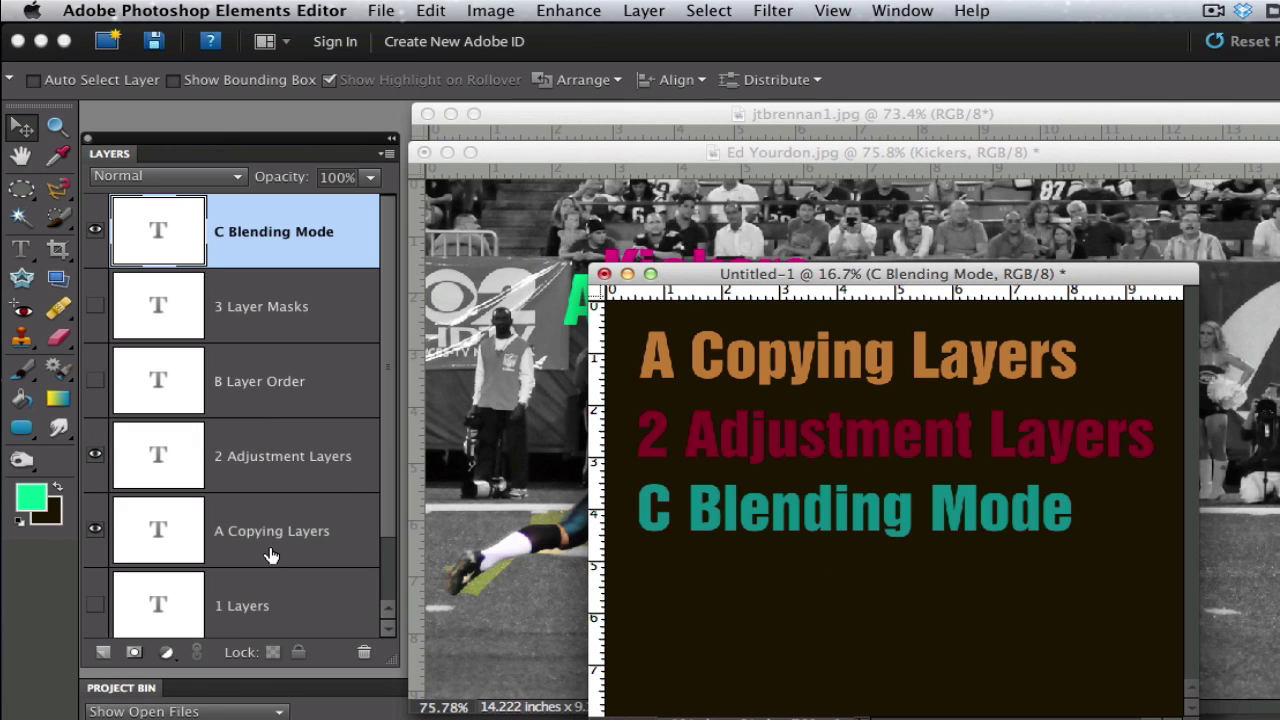
left_click(95, 531)
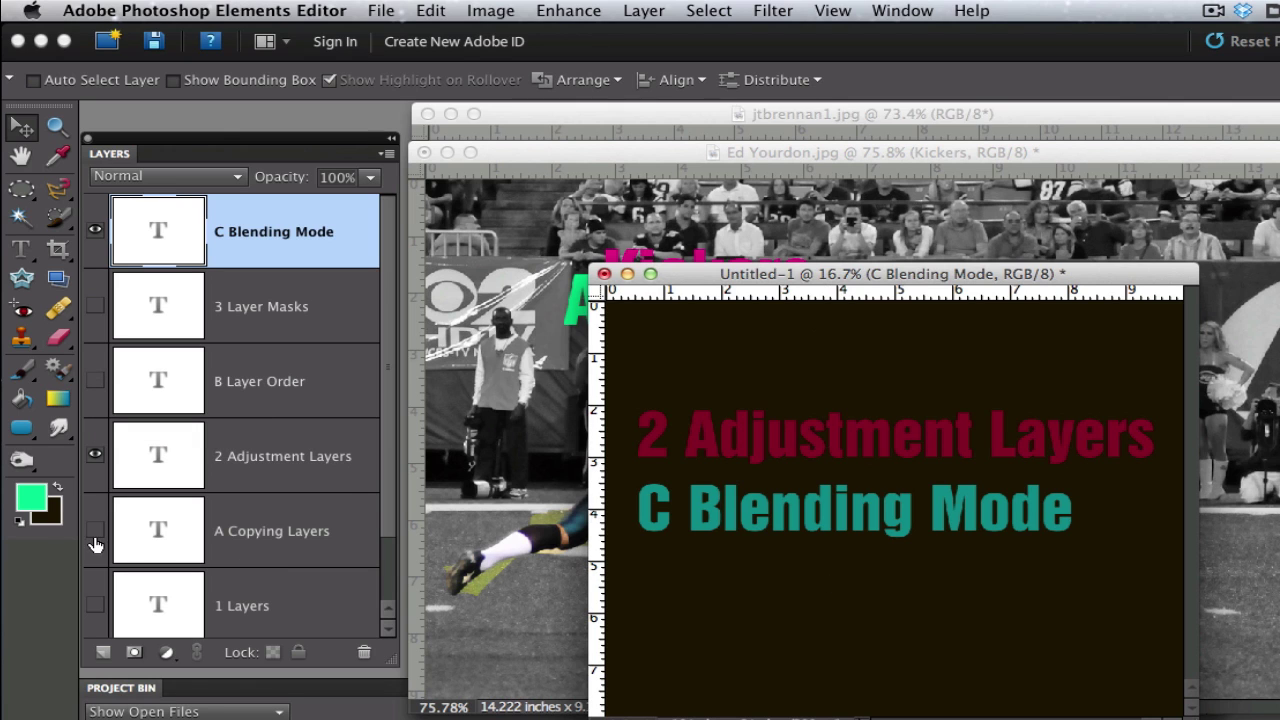
left_click(93, 605)
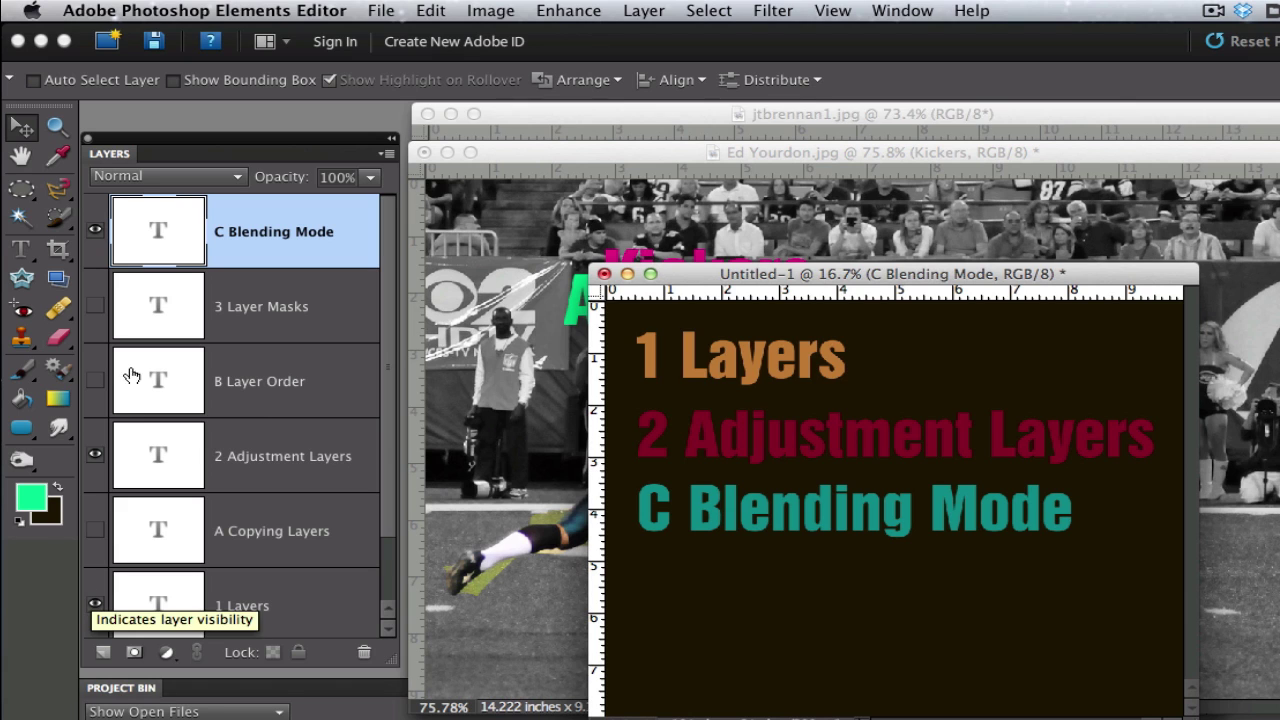
left_click(95, 231)
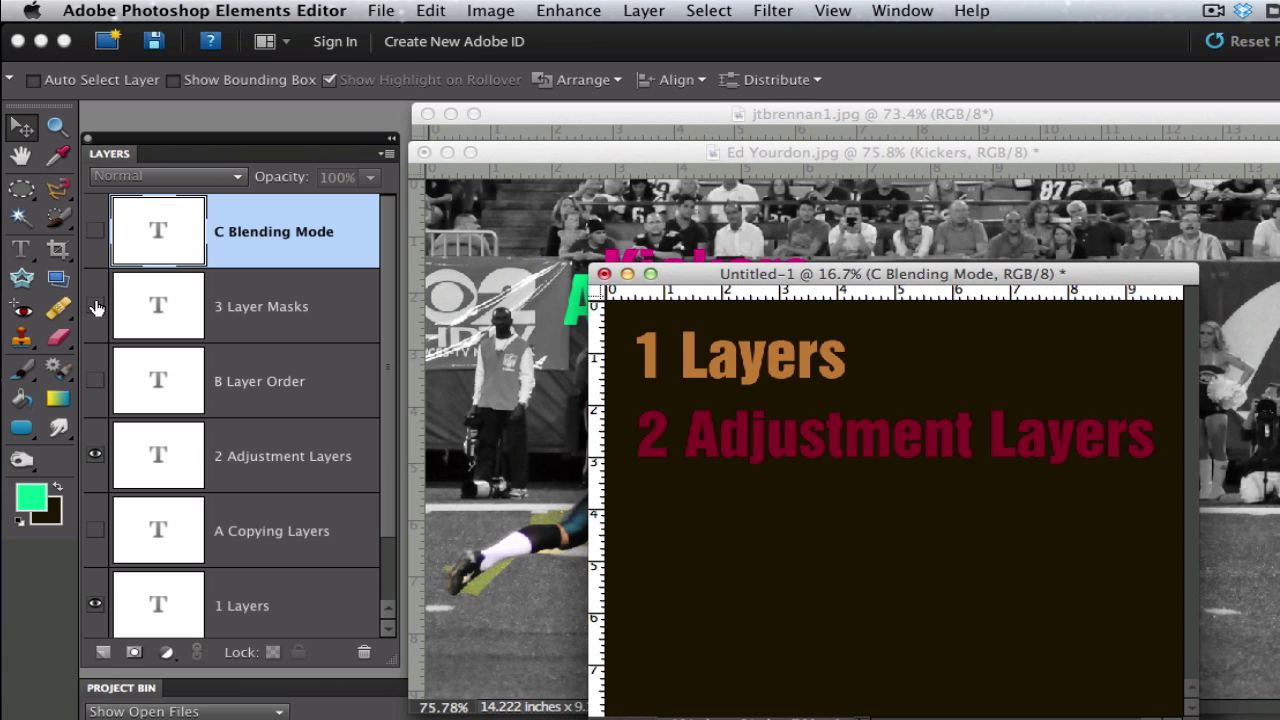
left_click(95, 306)
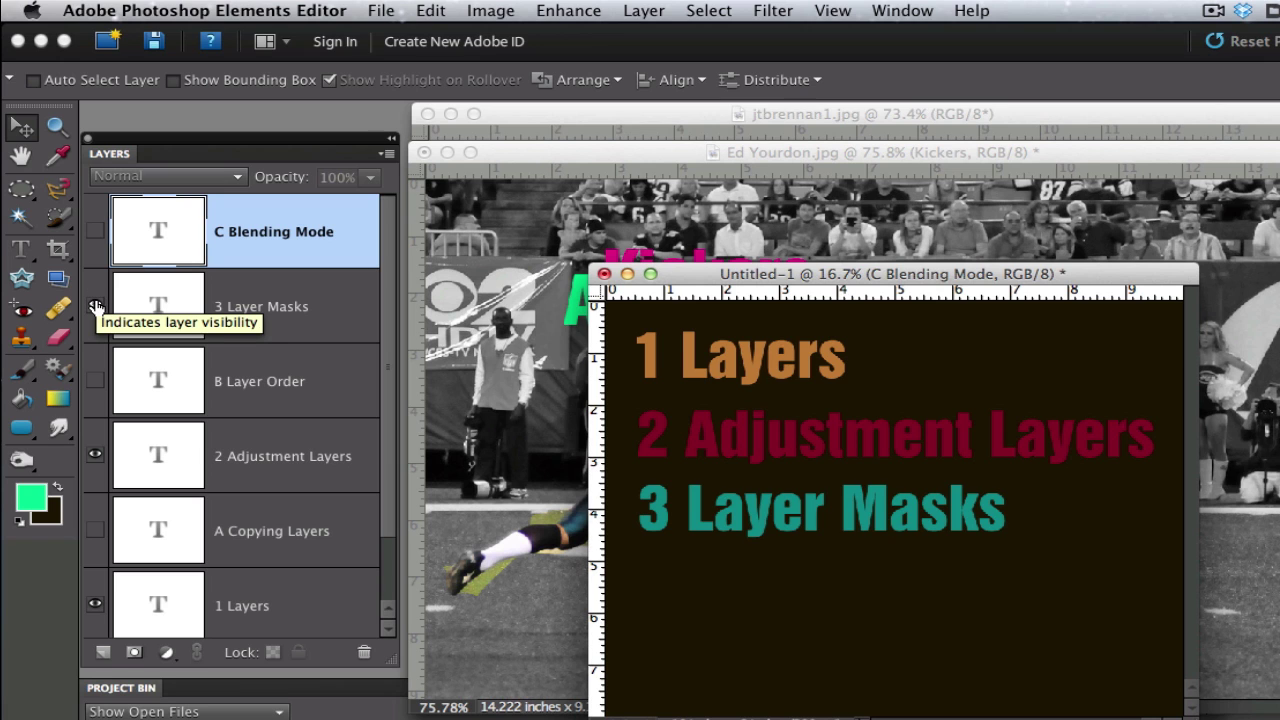
- Revert the football photo to its last saved version and duplicate its Background layer
left_click(625, 150)
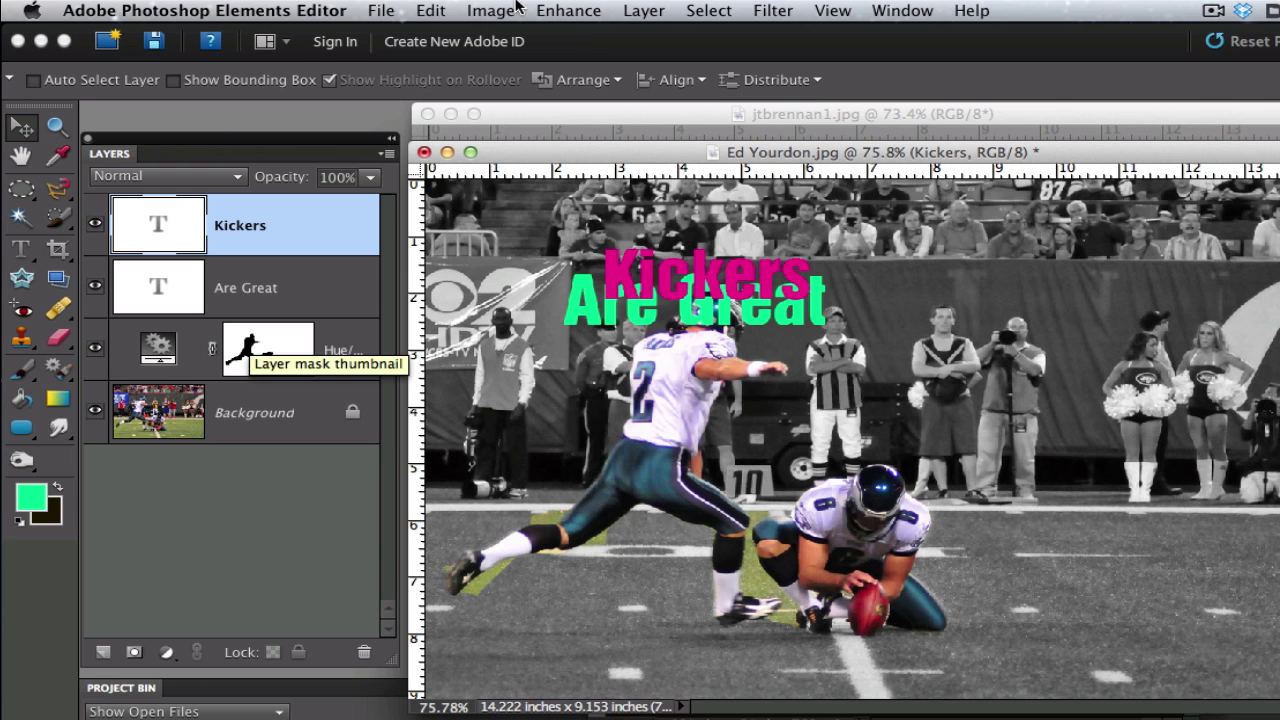
left_click(430, 10)
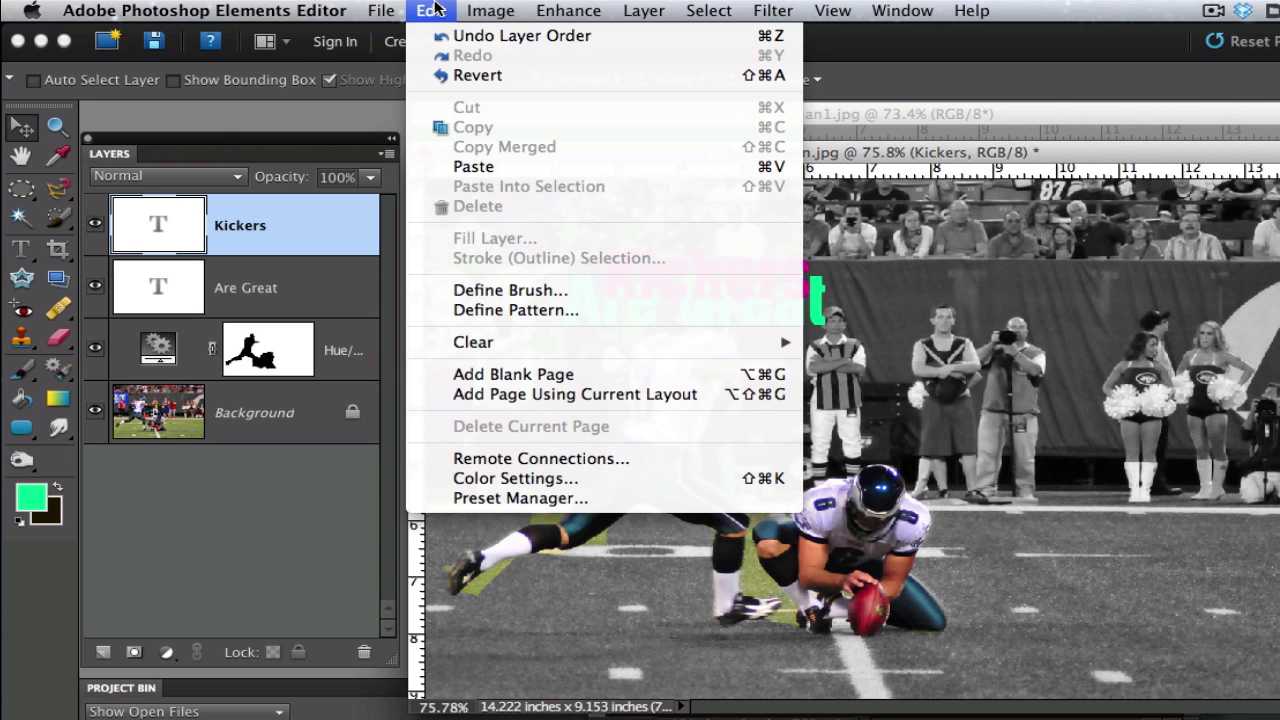
left_click(458, 75)
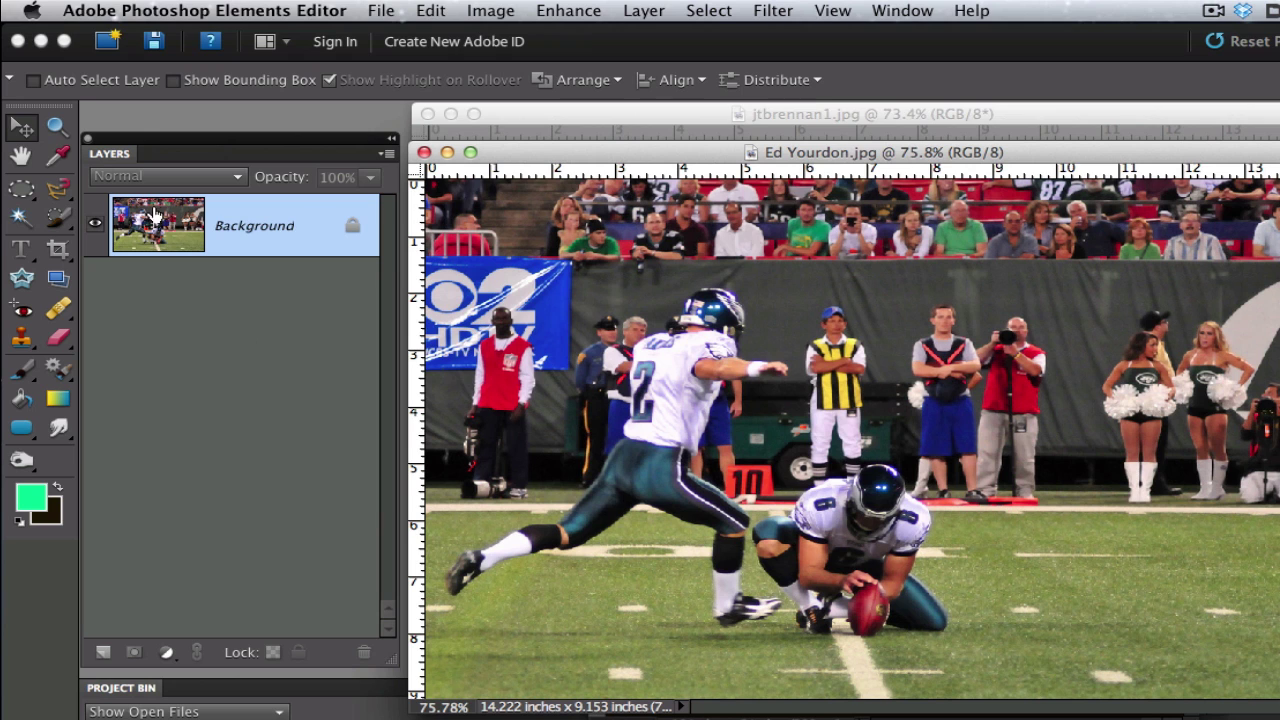
key("super+j")
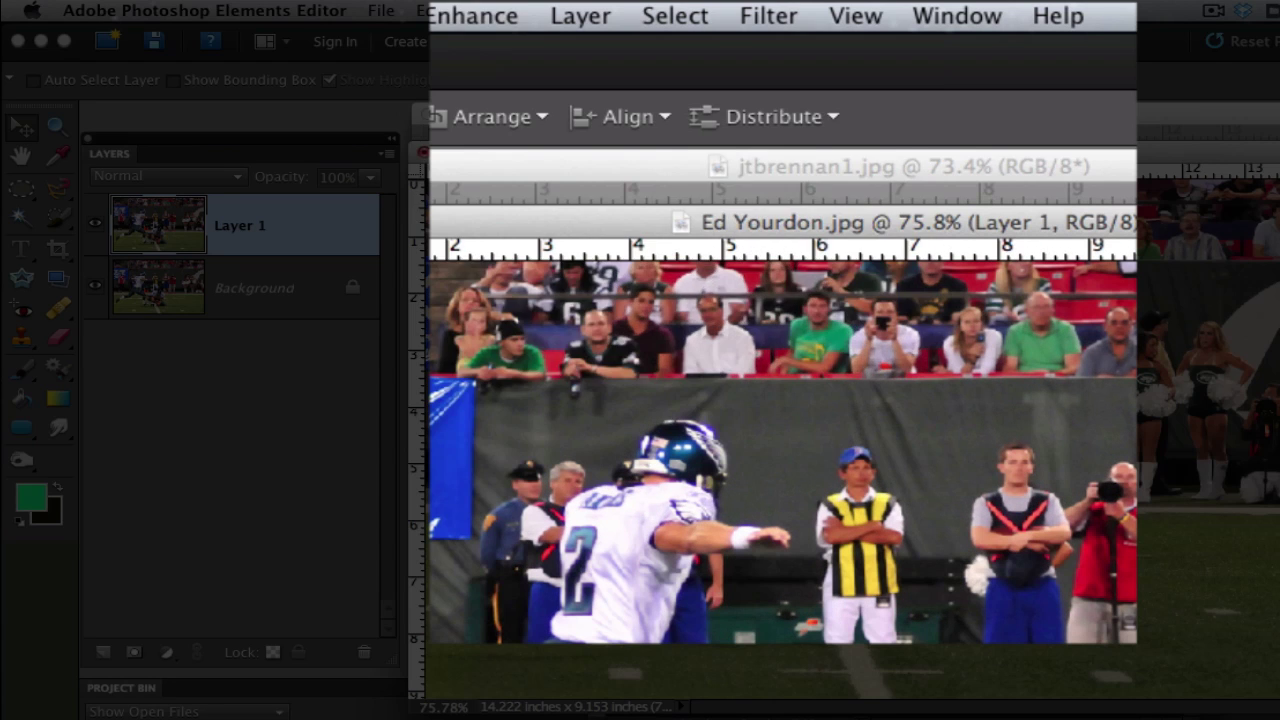
- Darken the duplicate layer with Levels, setting the RGB shadow input to 118 and the midtone input to 0.49
left_click(568, 10)
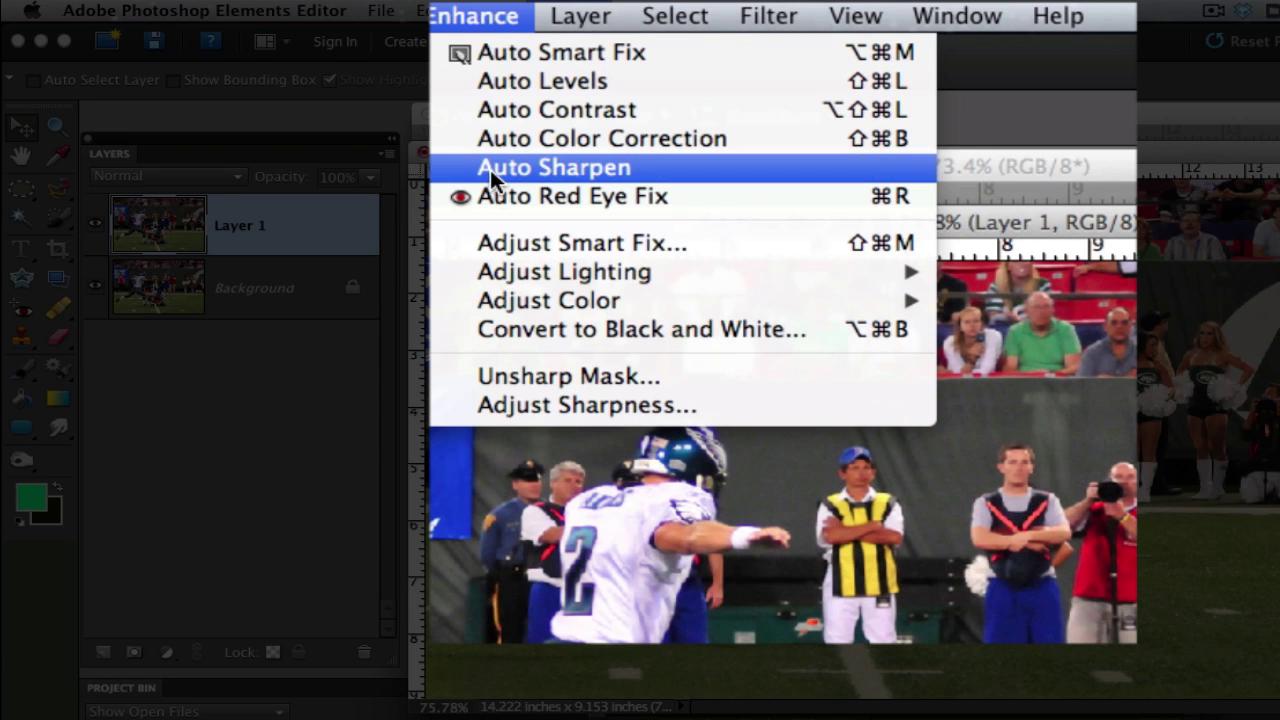
mouse_move(509, 275)
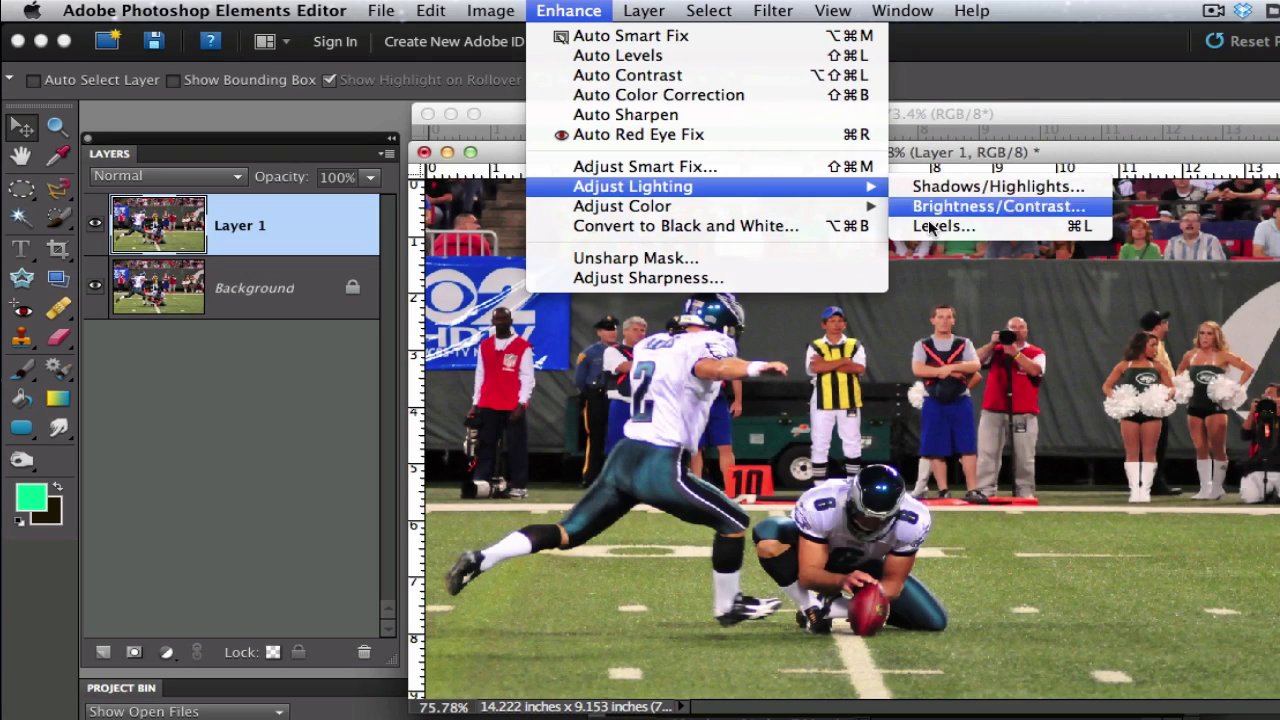
left_click(935, 226)
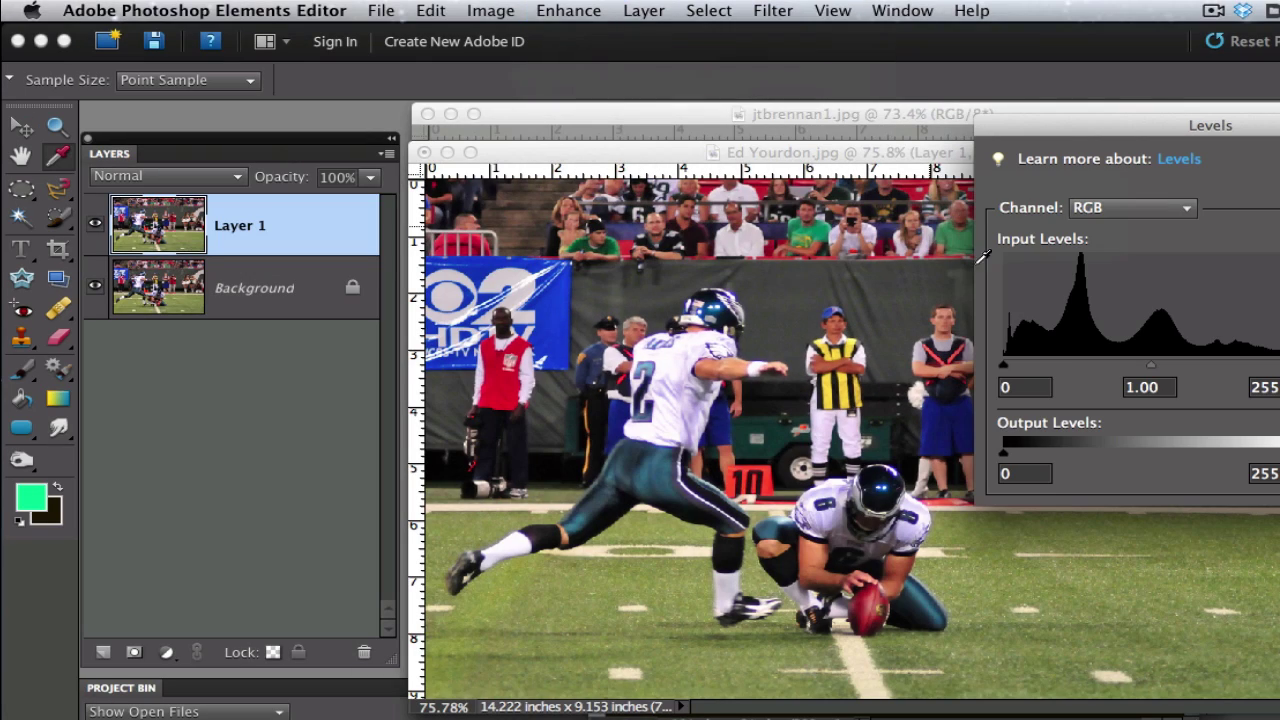
left_click_drag(1008, 370, 1129, 369)
left_click_drag(1220, 371, 1250, 372)
left_click_drag(1131, 371, 1142, 371)
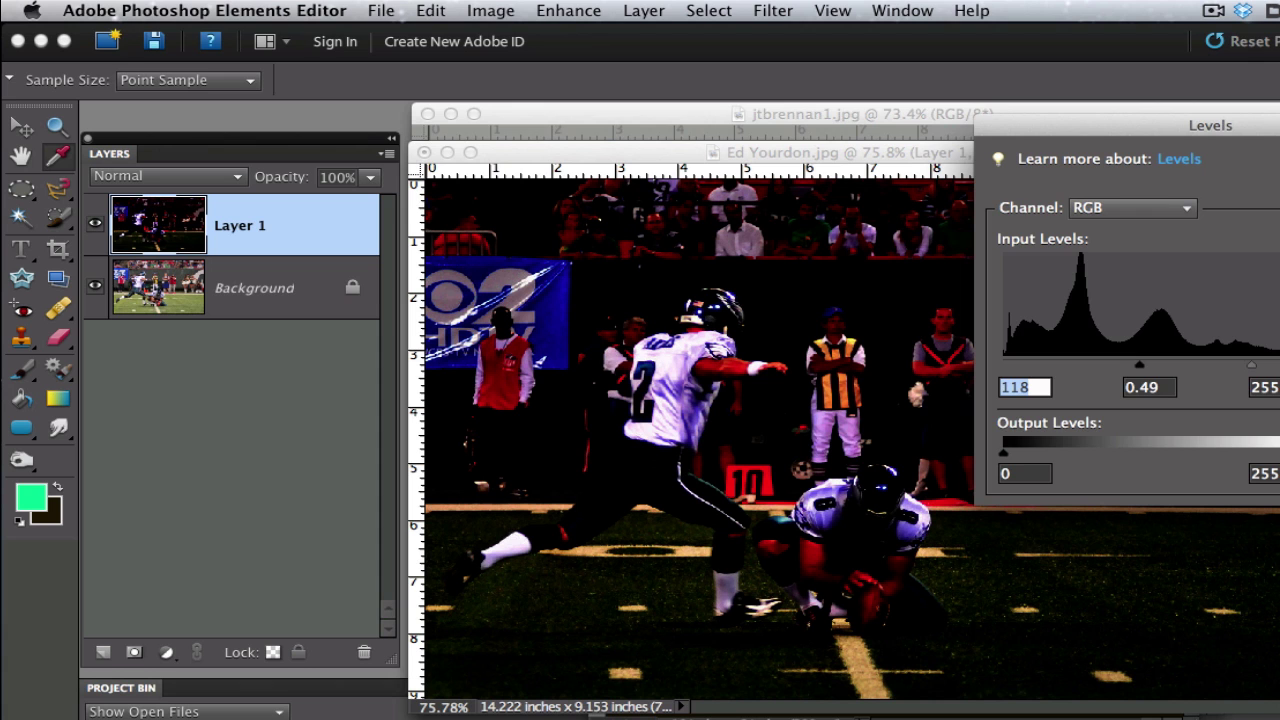
key("Return")
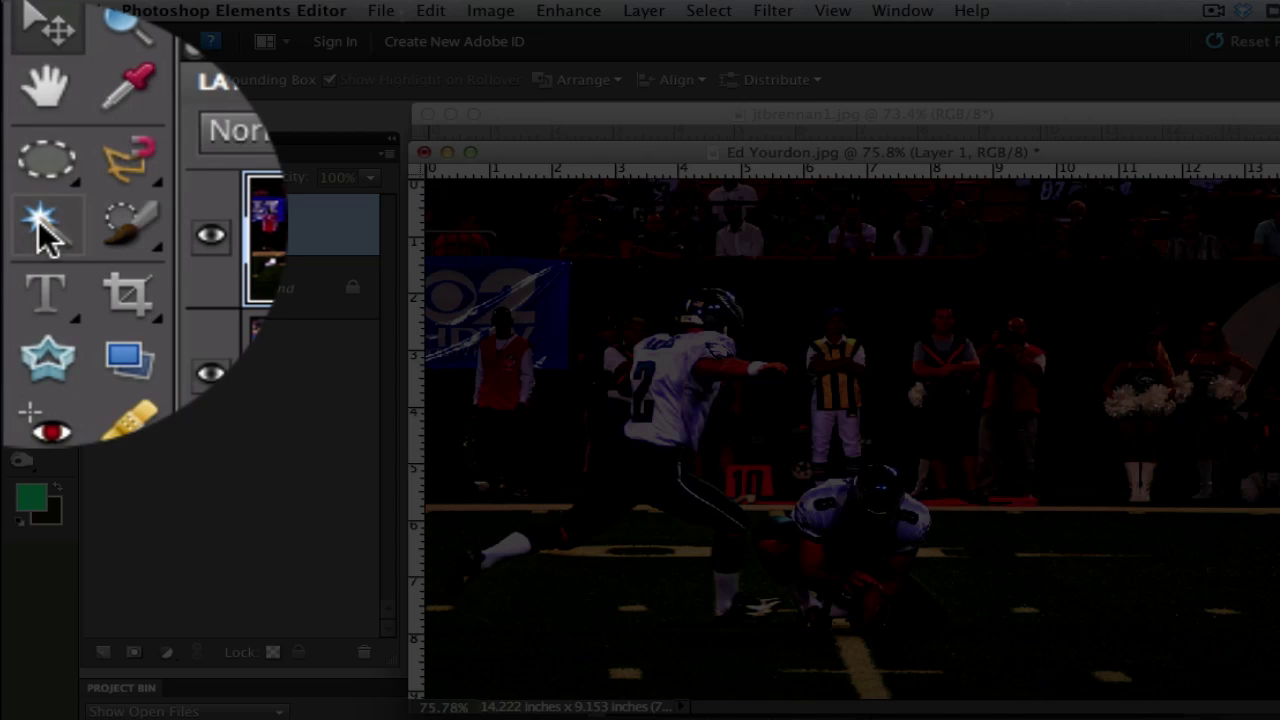
- Select the kicker and the kneeling holder together by tracing a closed outline around them with the Magnetic Lasso
left_click(58, 188)
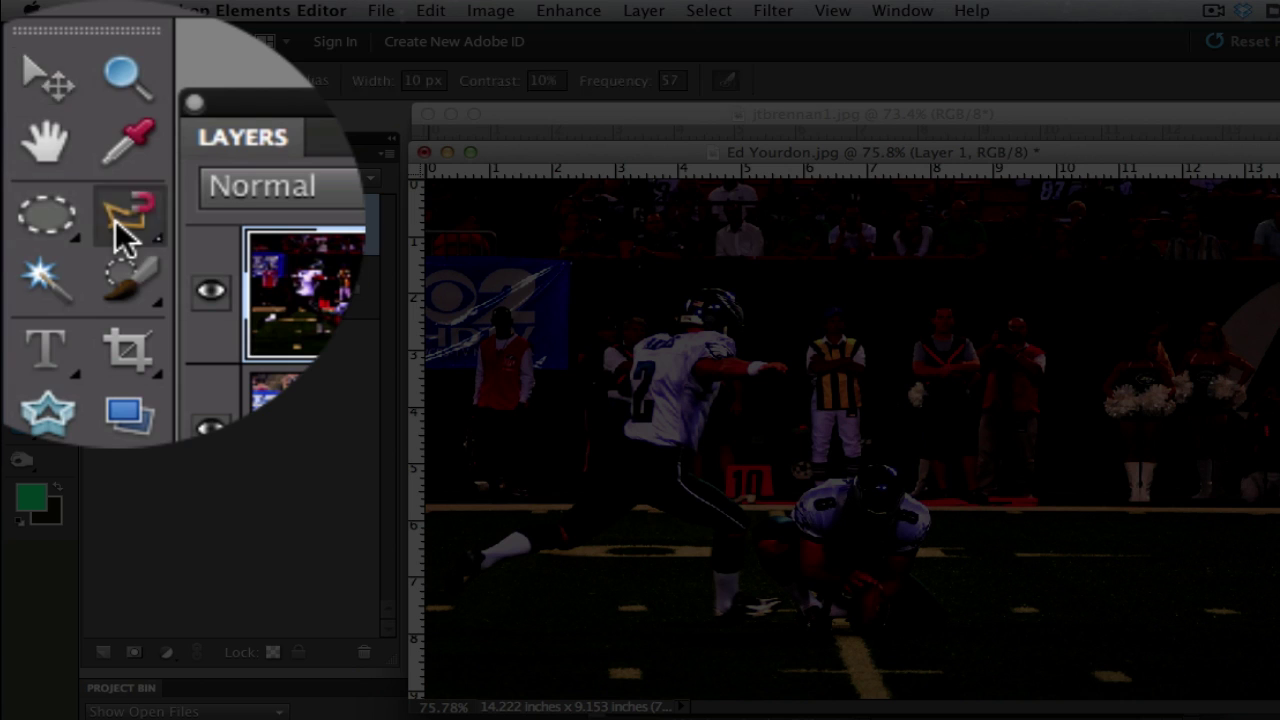
left_click(458, 548)
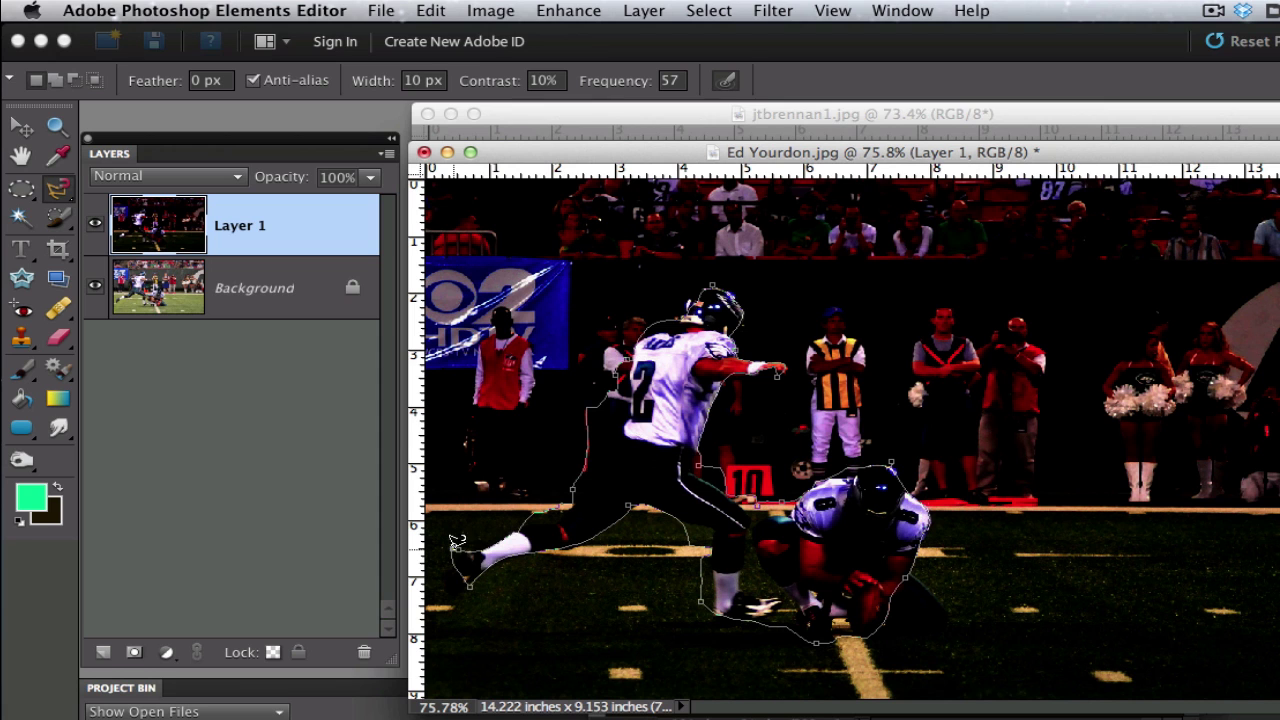
left_click(457, 550)
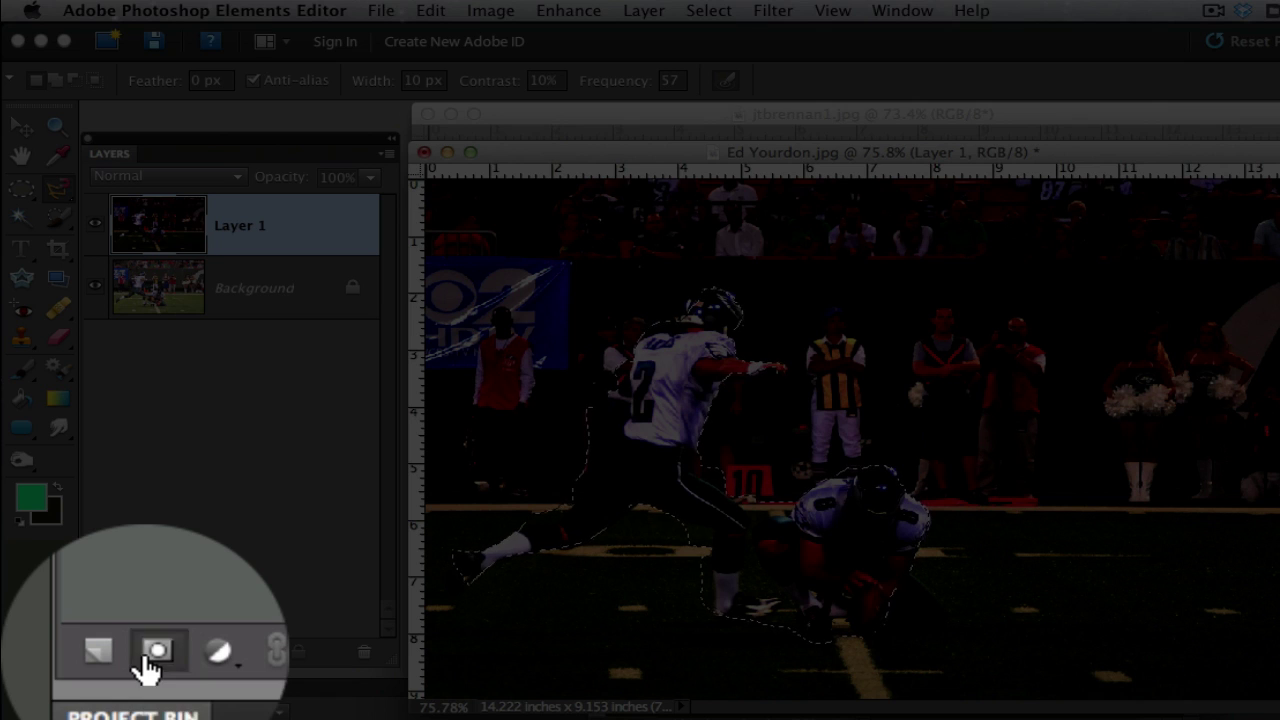
- Try a layer mask on the darkened layer that keeps only the selected players, and undo it
left_click(132, 655)
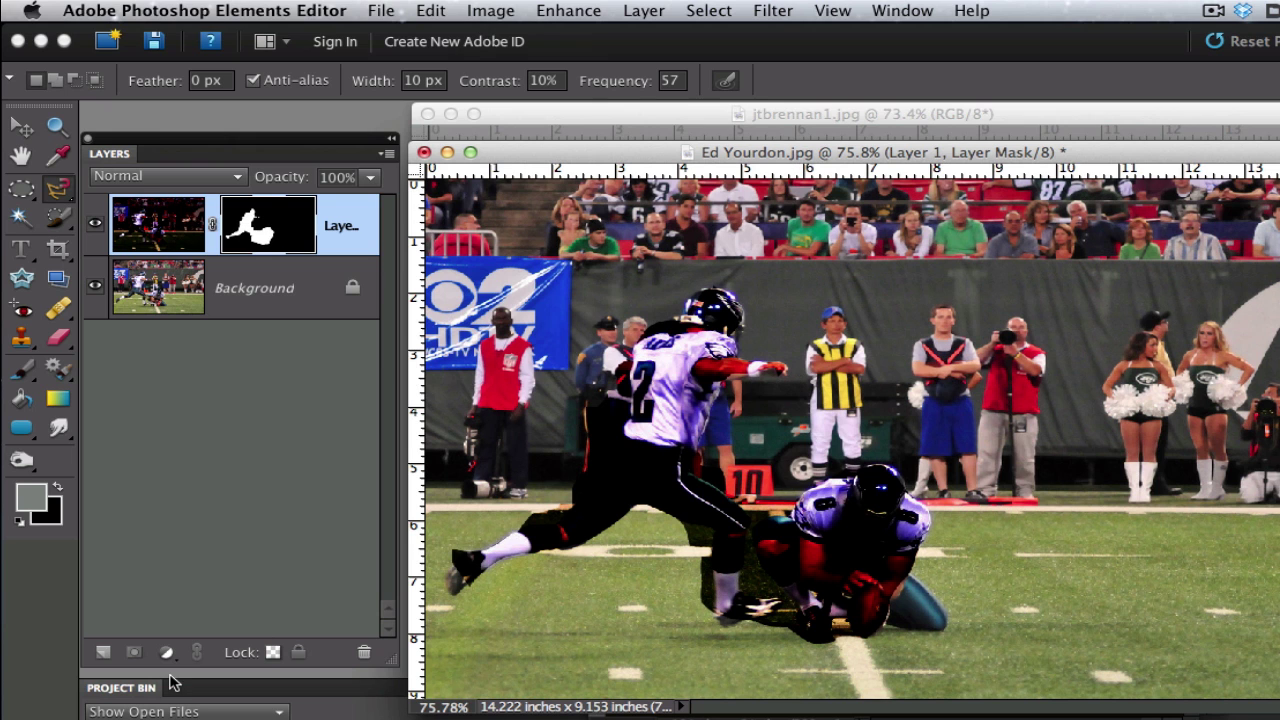
key("super+z")
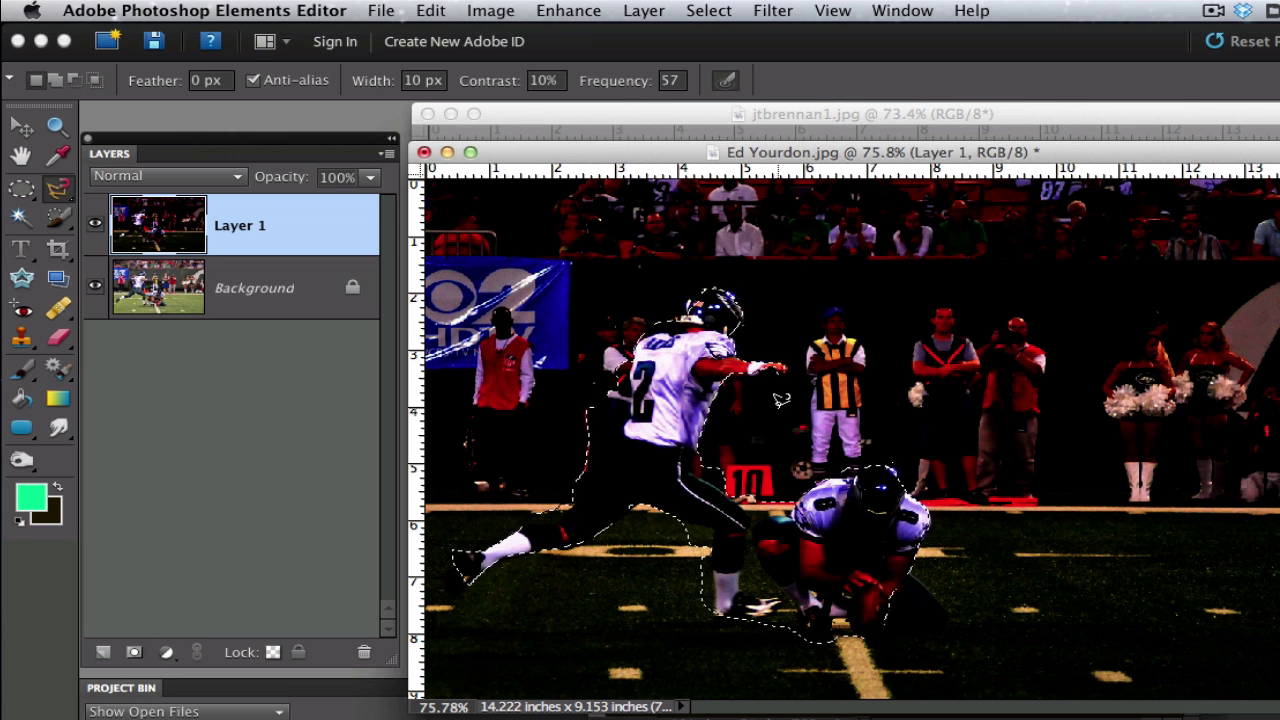
- Invert the players' selection and add it as a layer mask on the darkened layer
left_click(724, 7)
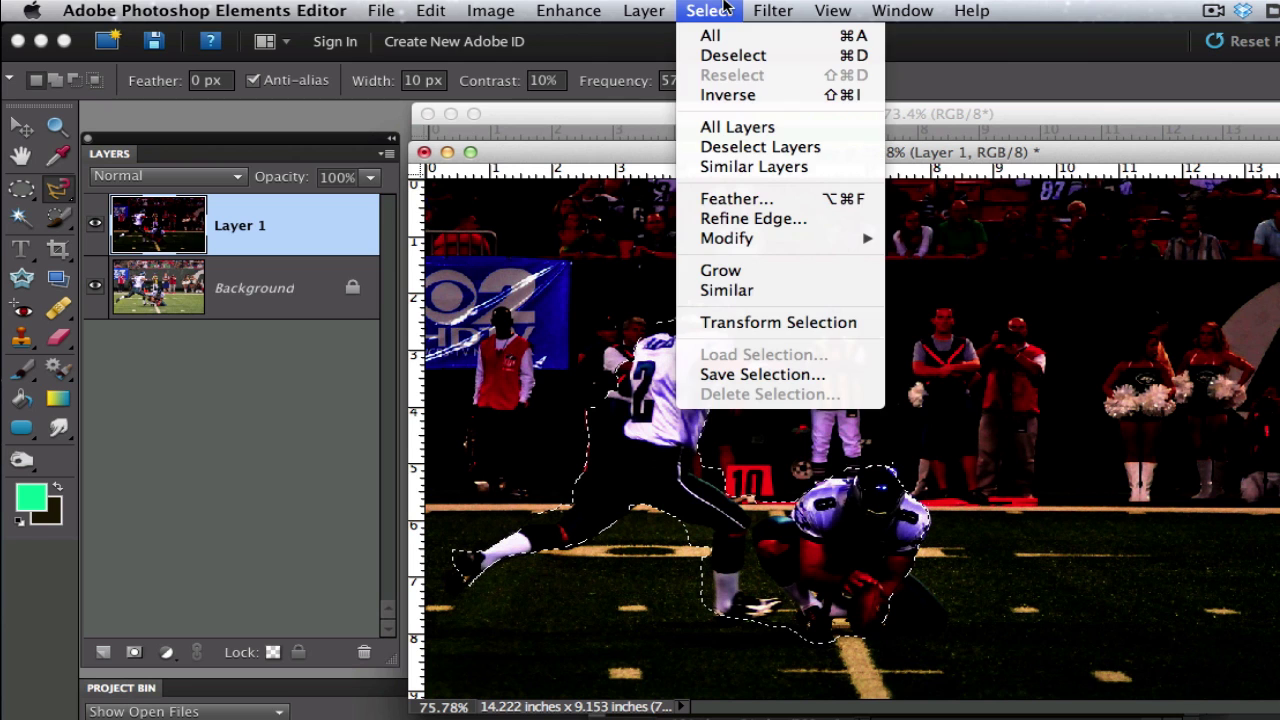
left_click(770, 95)
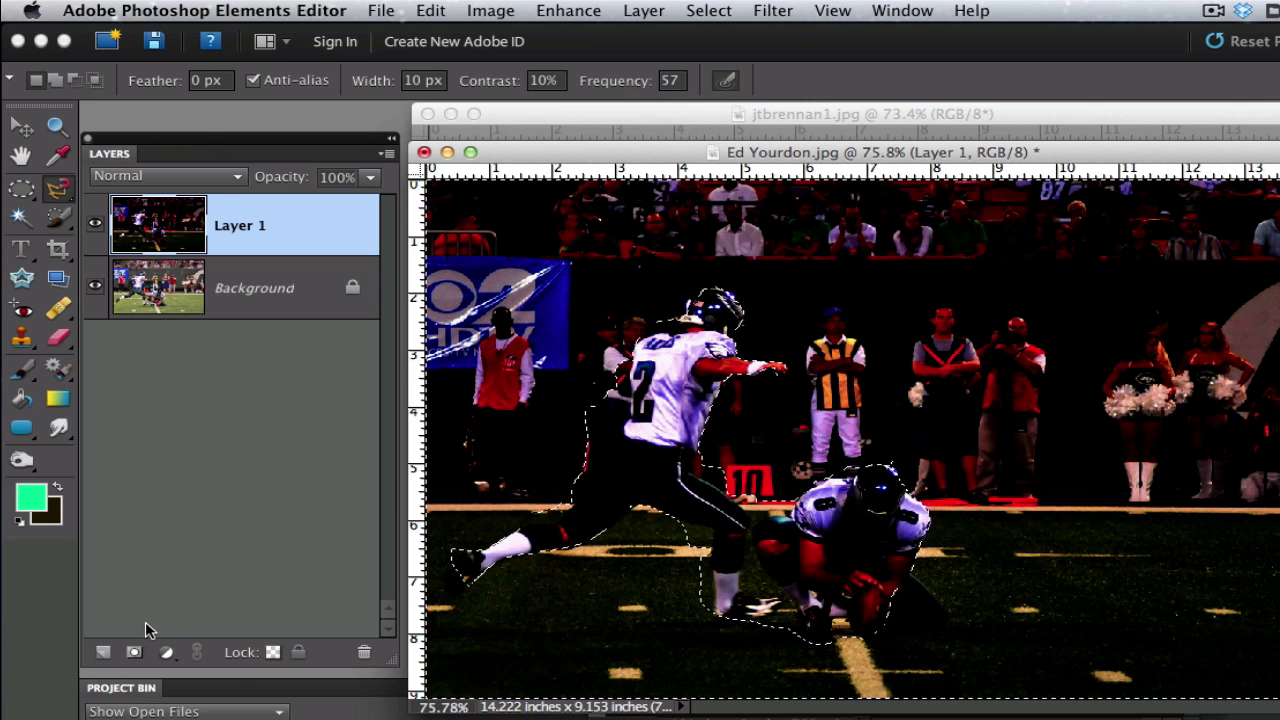
left_click(131, 653)
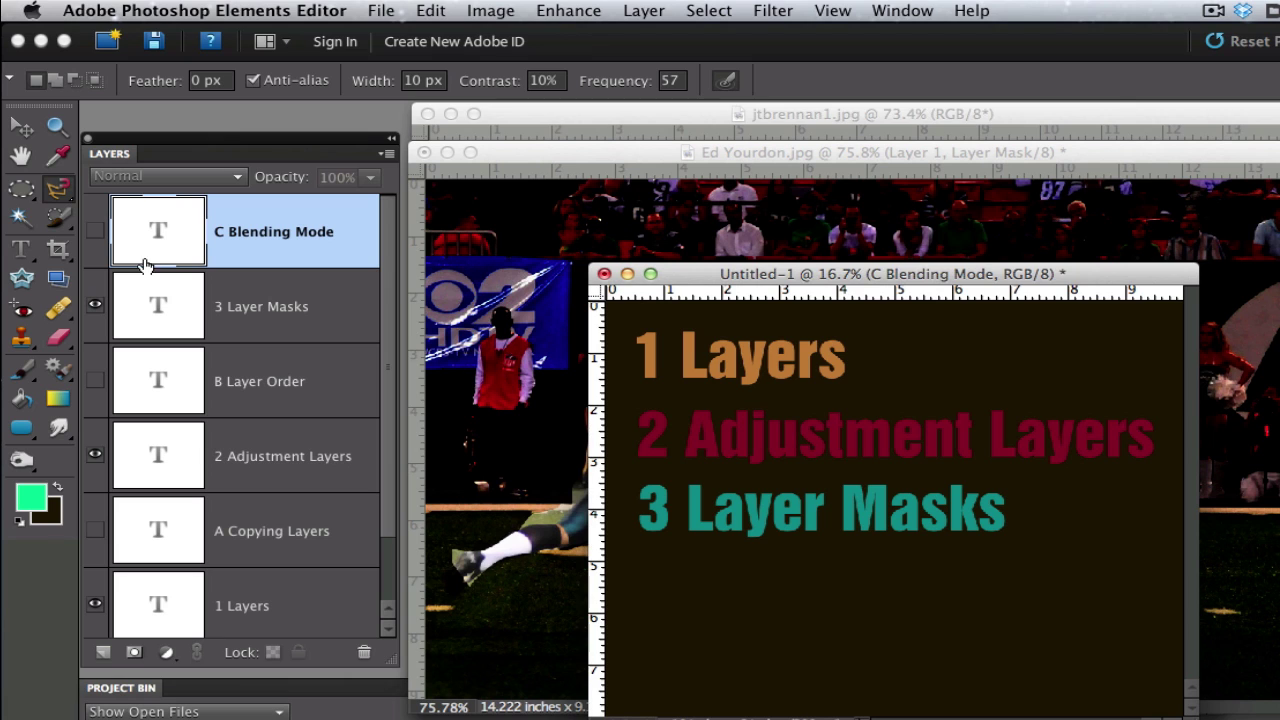
- In Untitled-1, show the "C Blending Mode" and "A Copying Layers" layers and hide the three numbered text layers
left_click(98, 231)
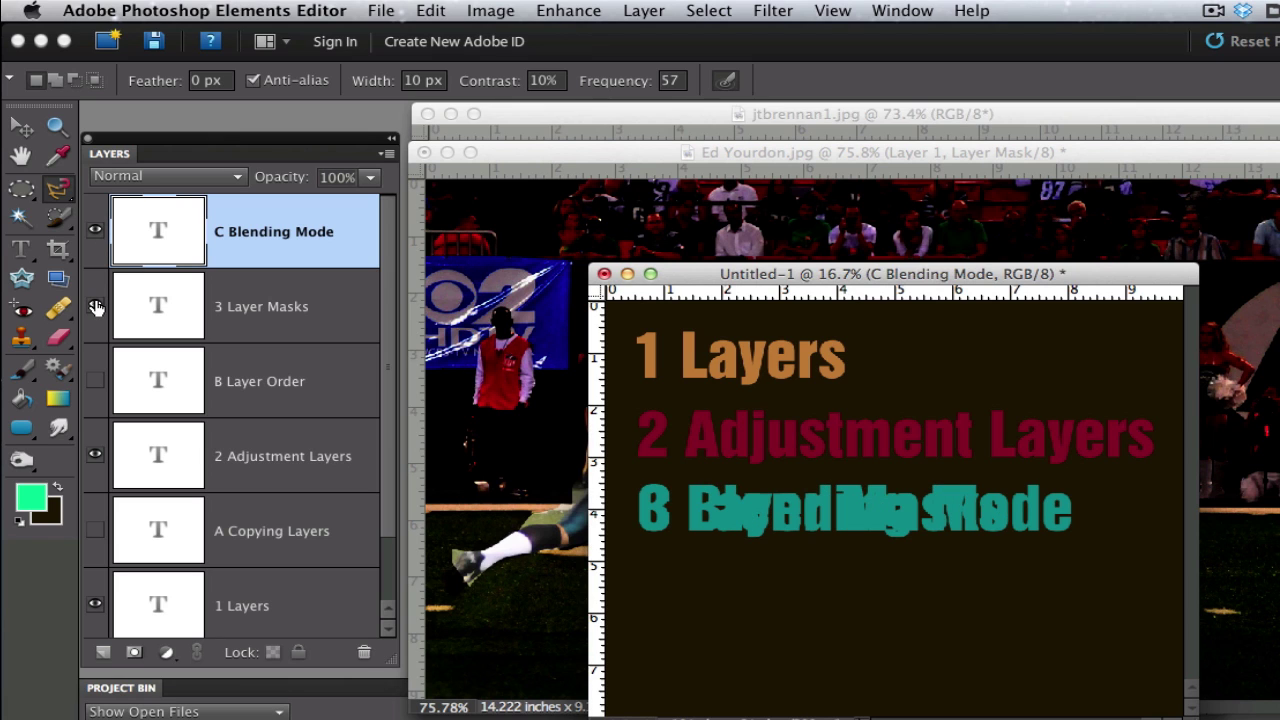
left_click(95, 305)
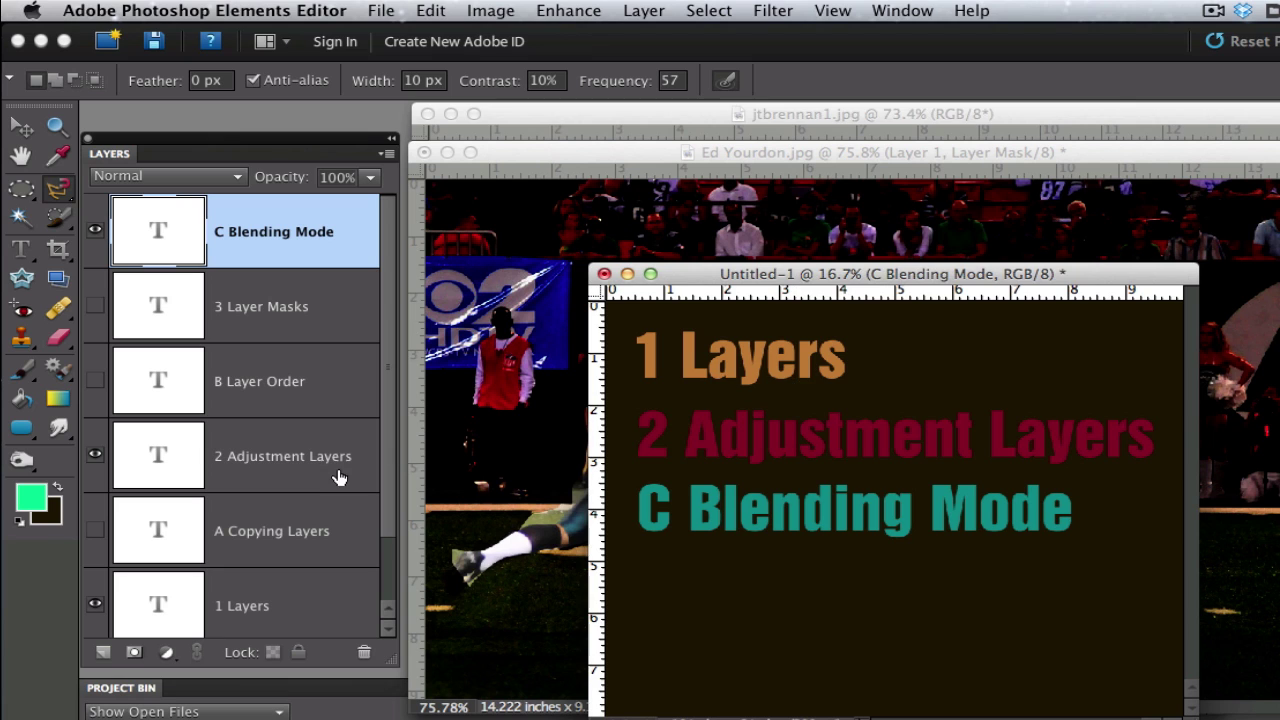
left_click(94, 456)
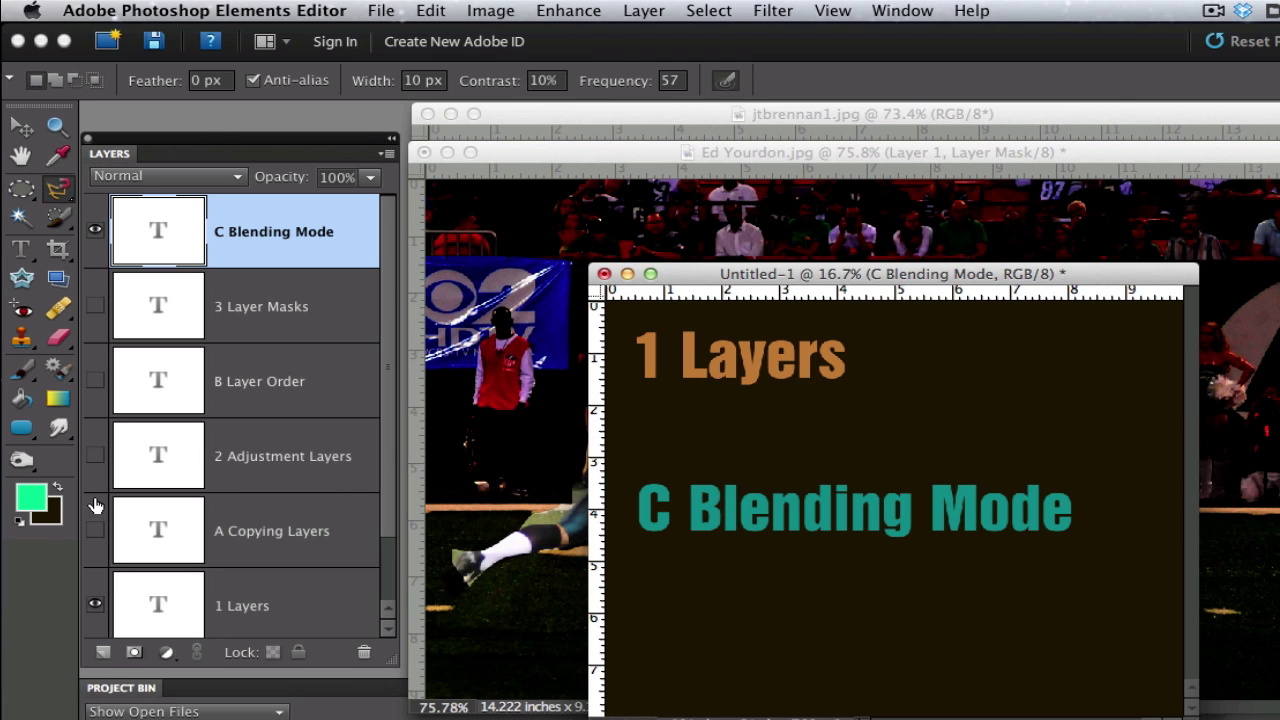
left_click(94, 527)
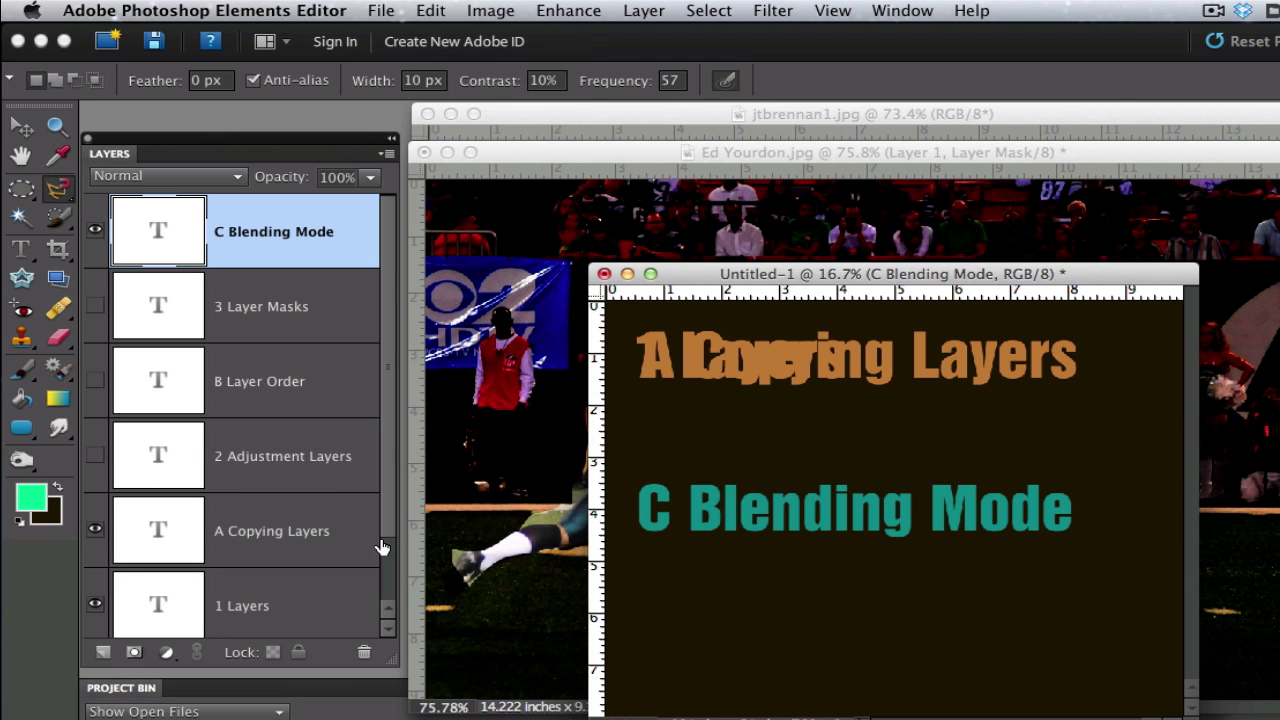
left_click(95, 604)
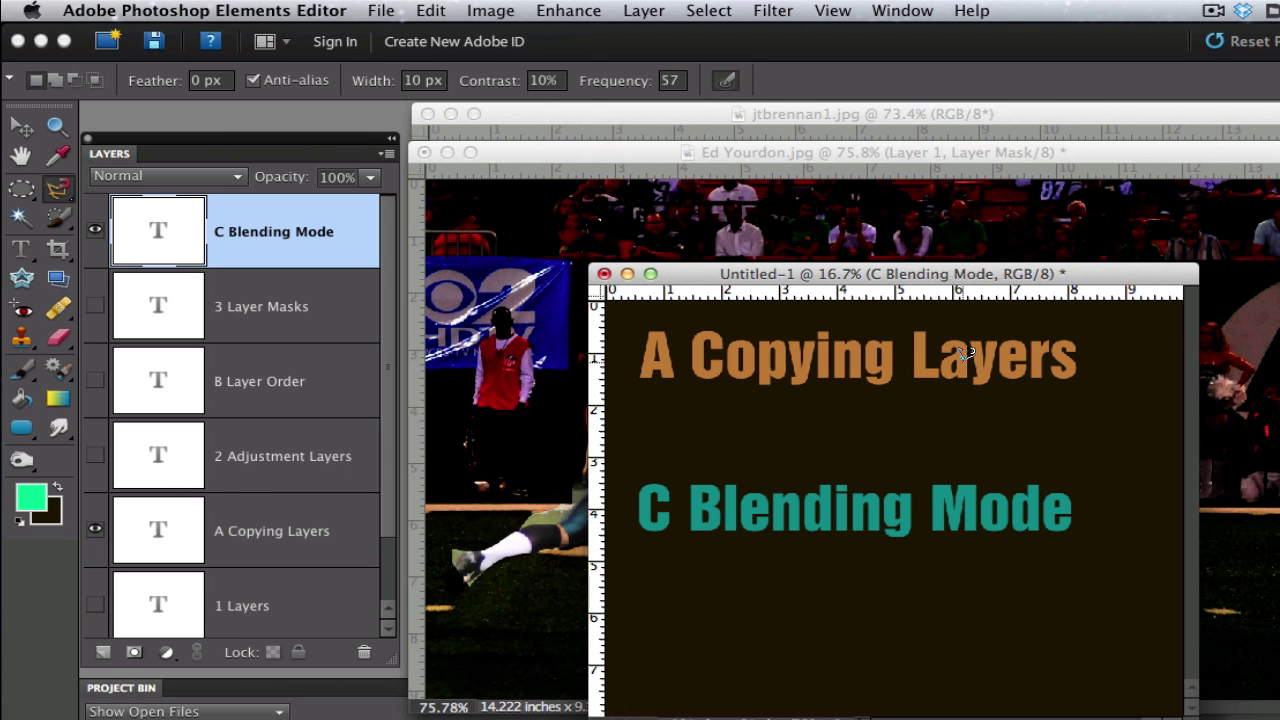
left_click(641, 12)
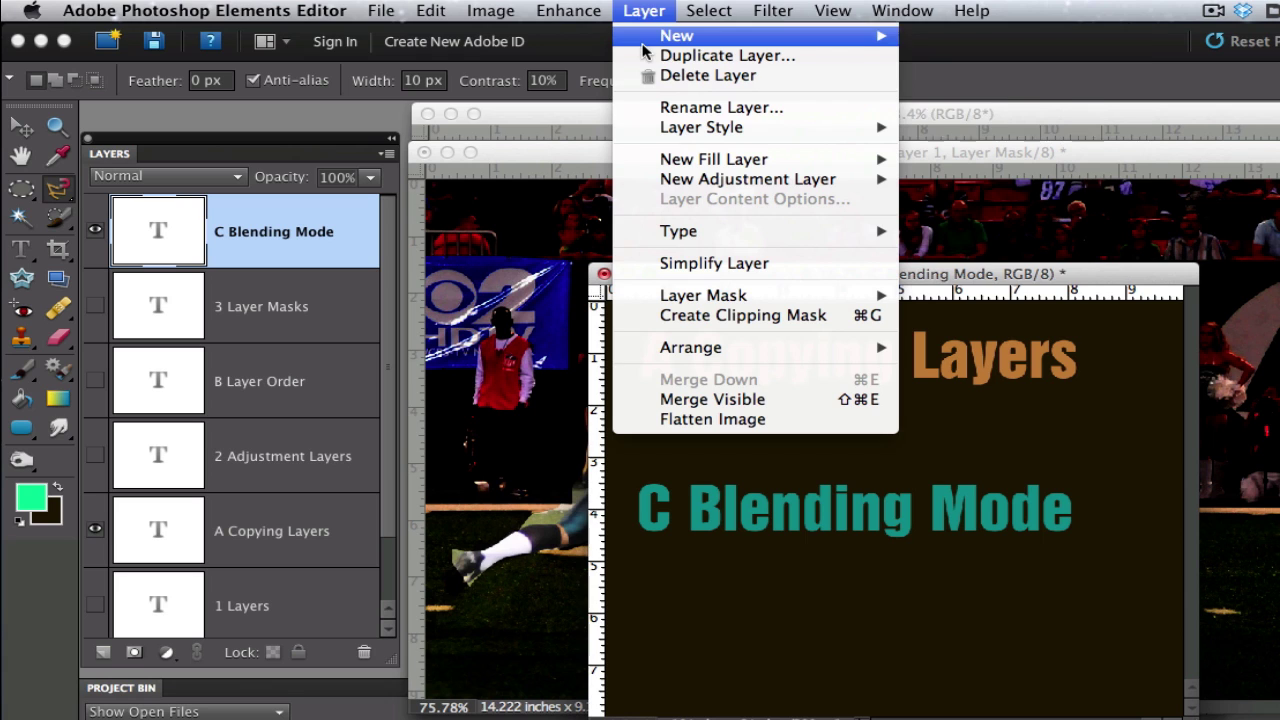
mouse_move(643, 44)
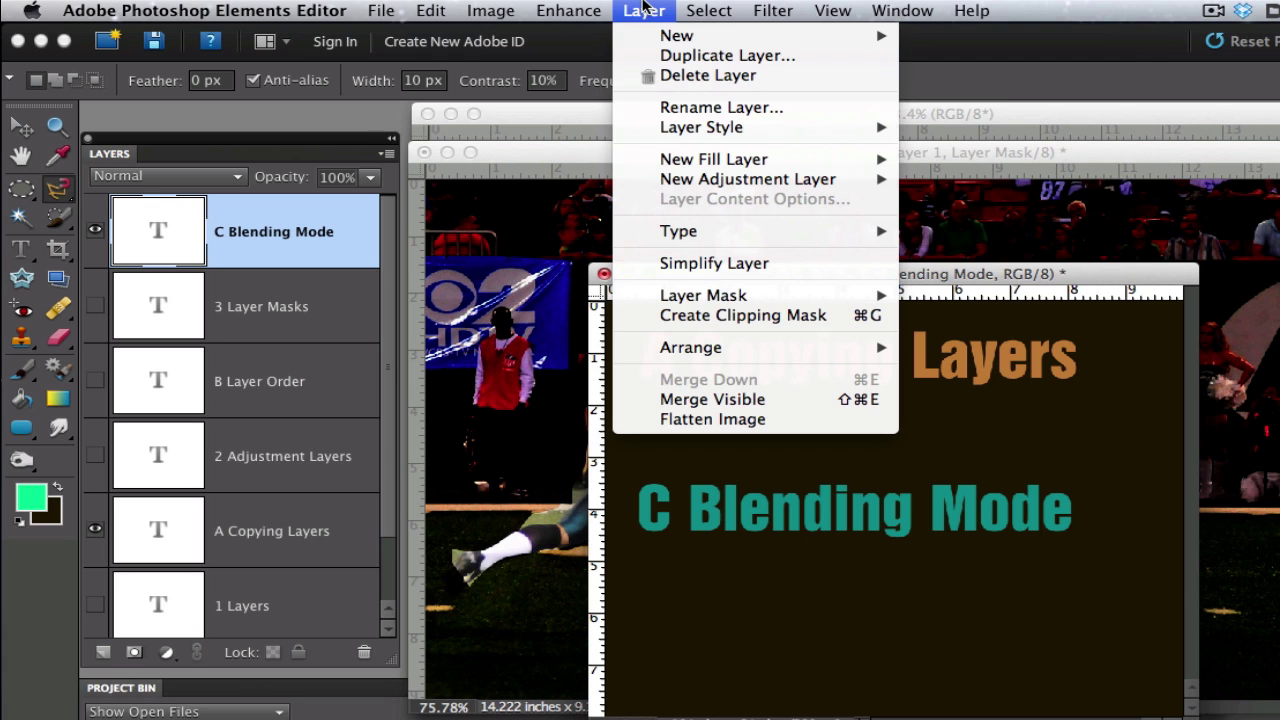
left_click(643, 8)
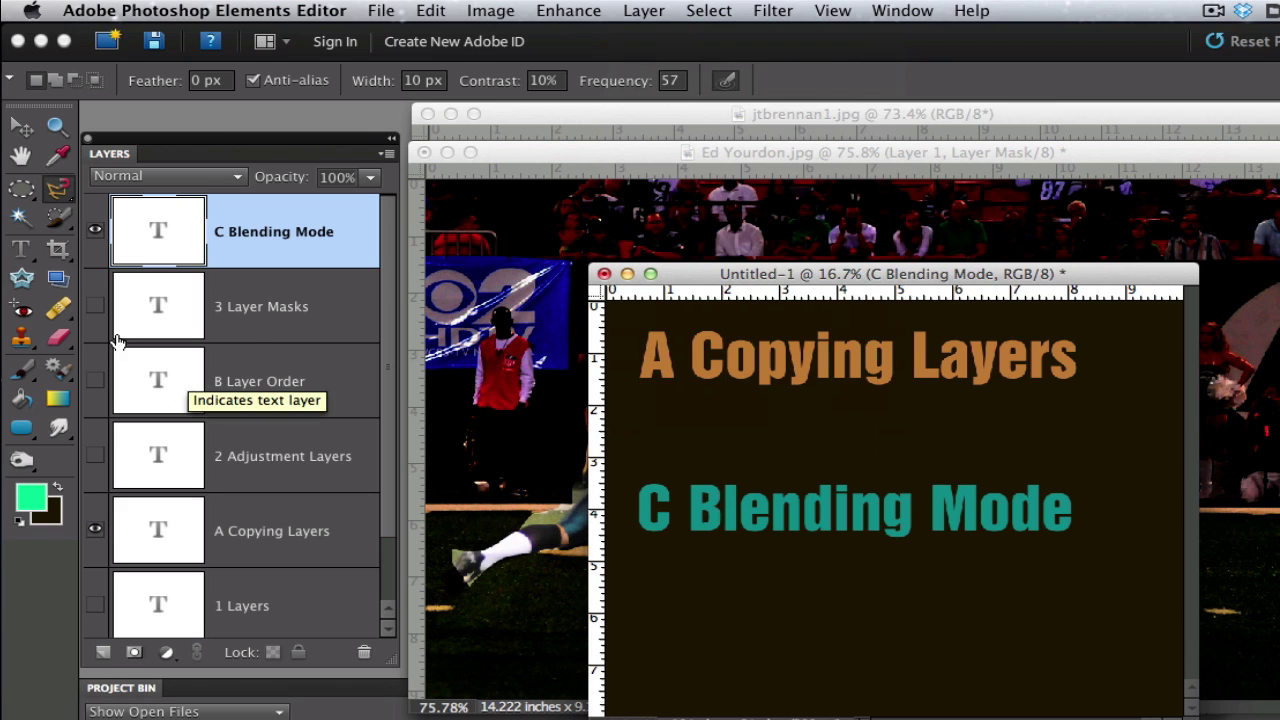
- Show the "B Layer Order" text layer between the A and C lines, keeping "3 Layer Masks" hidden
left_click(100, 310)
left_click(100, 310)
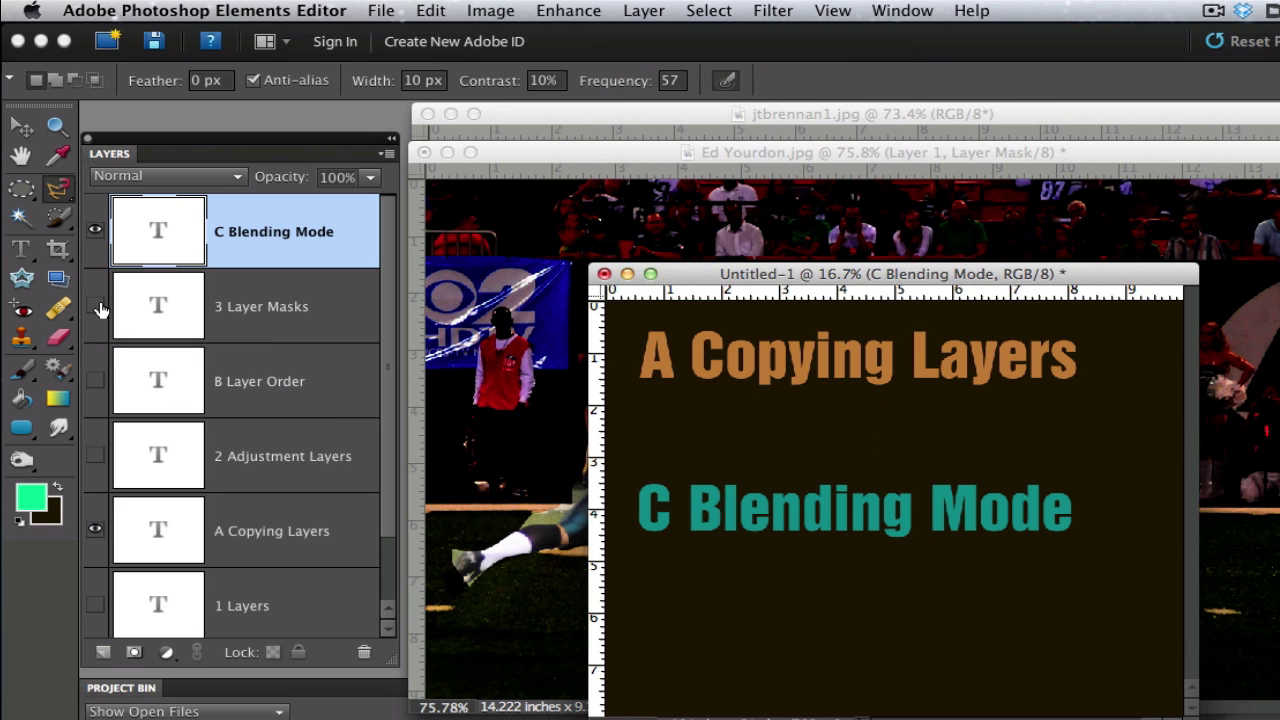
left_click(95, 375)
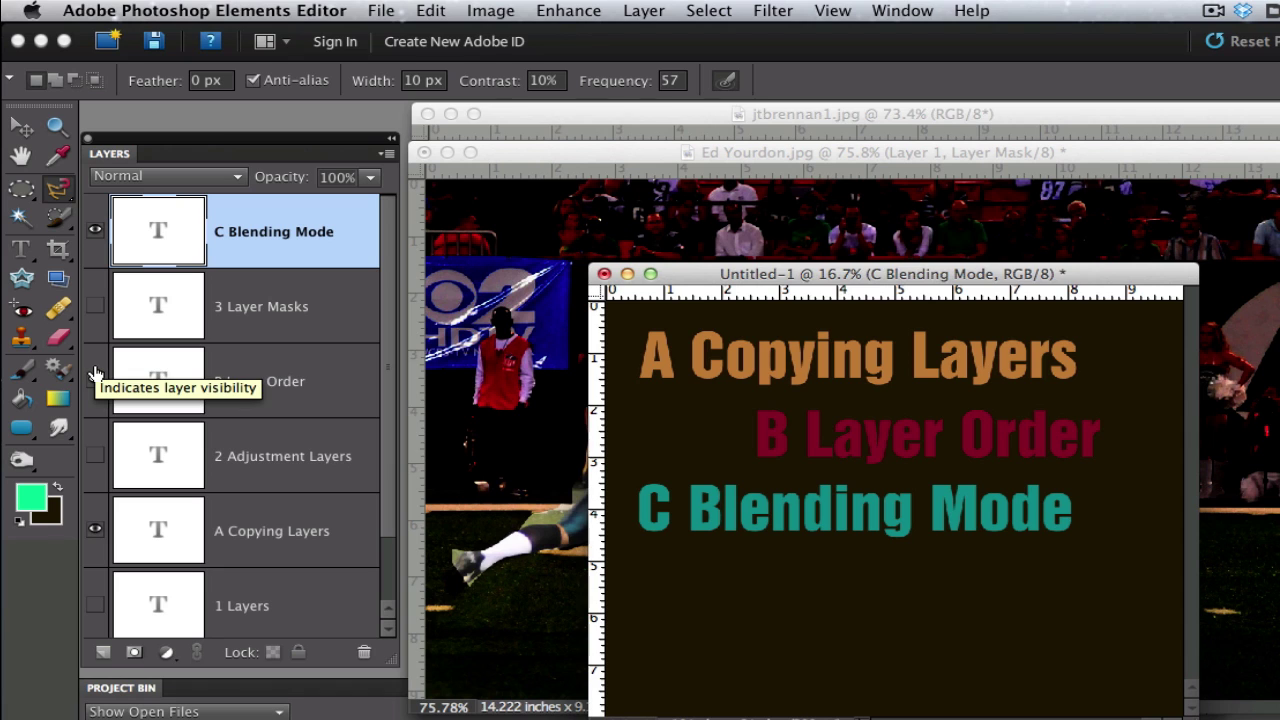